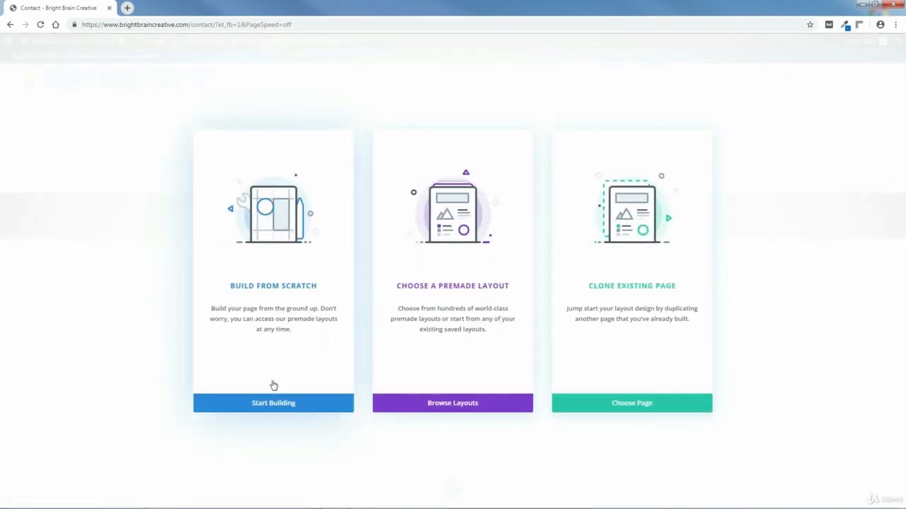
# - Build the Contact page from scratch with a single-column row and insert a Call To Action module, keeping its default content
pyautogui.click(271, 408)
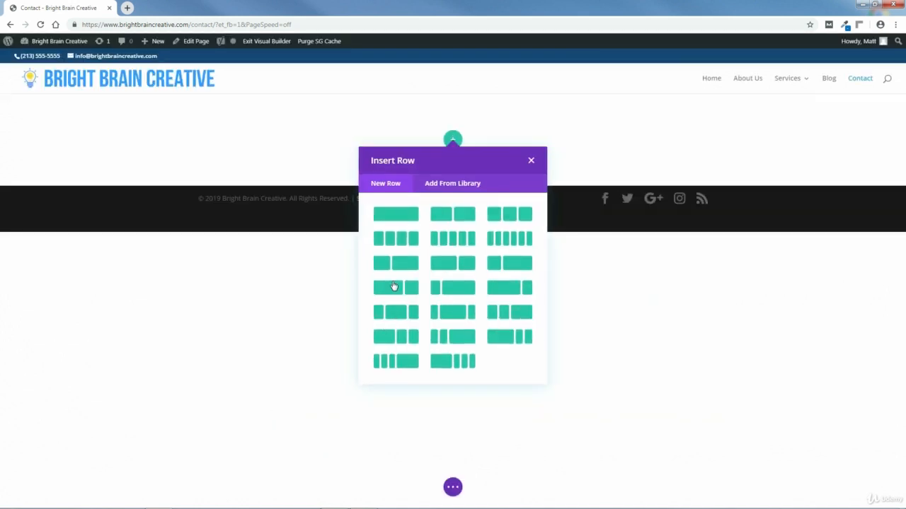
pyautogui.click(396, 213)
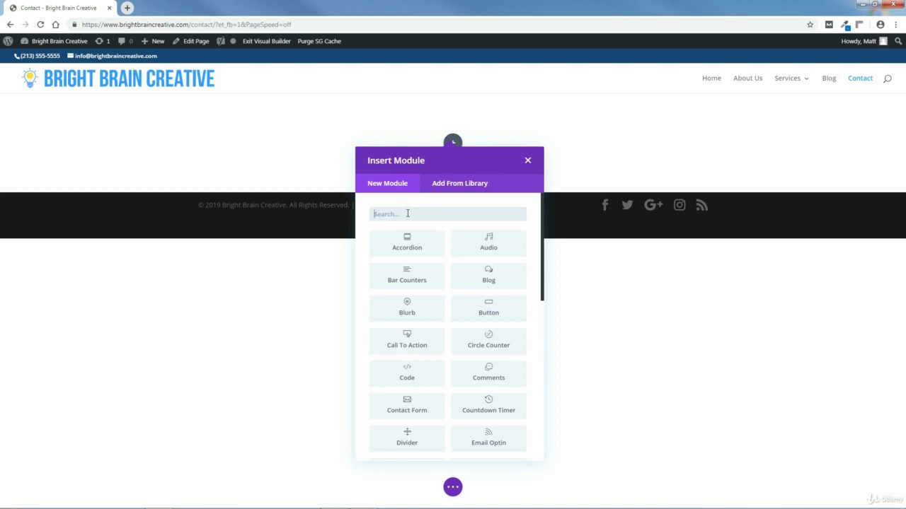
pyautogui.write('calol')
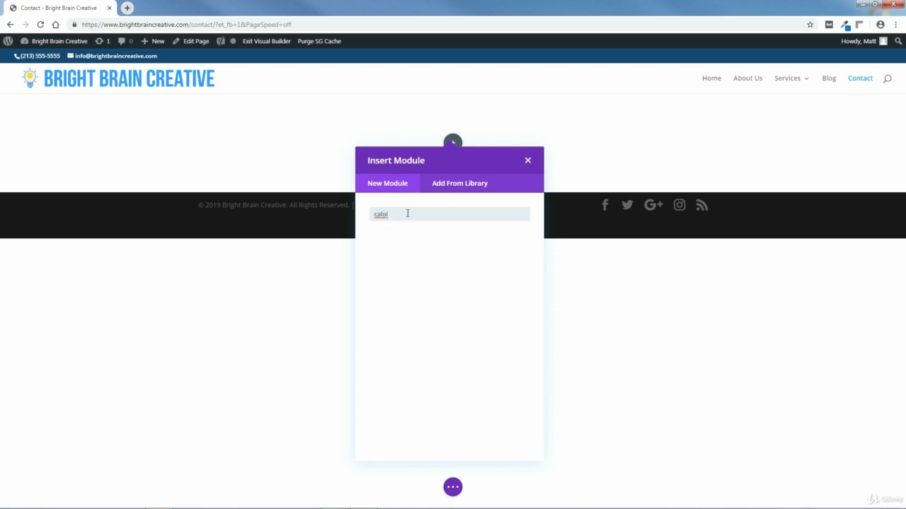
pyautogui.press('BackSpace')
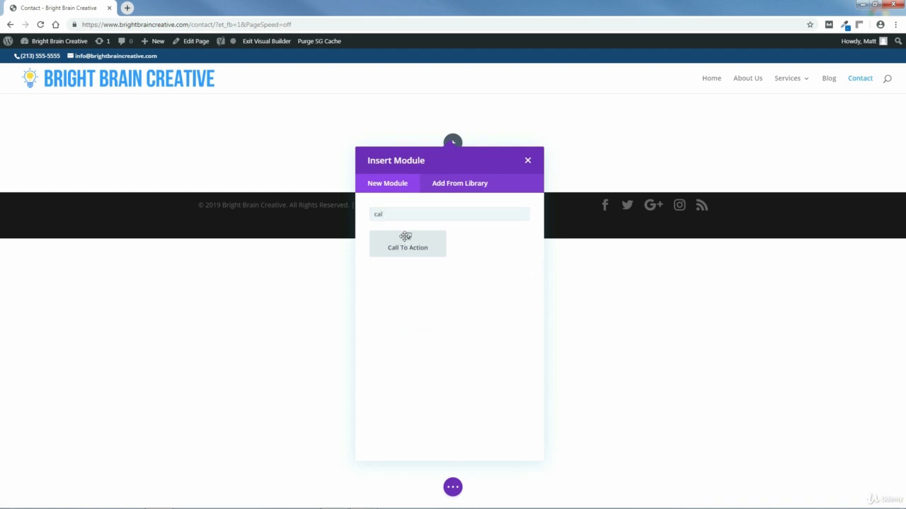
pyautogui.click(405, 238)
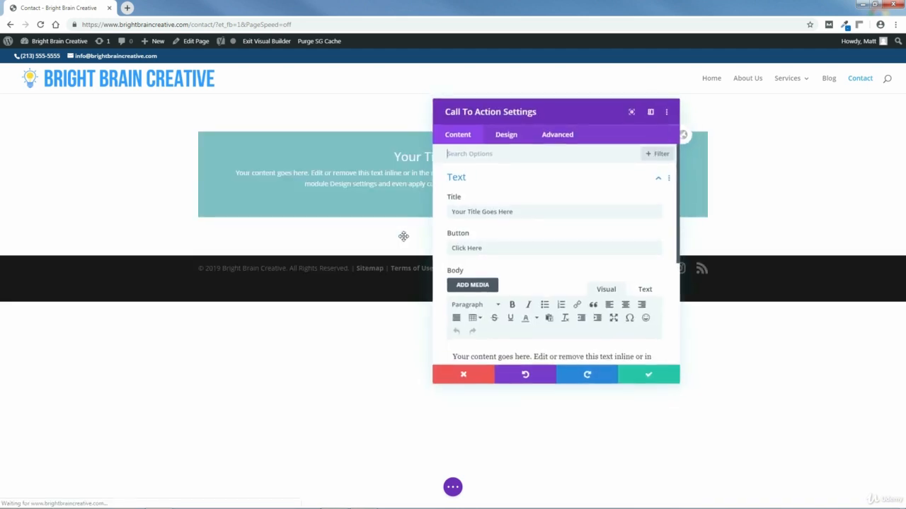
pyautogui.click(649, 376)
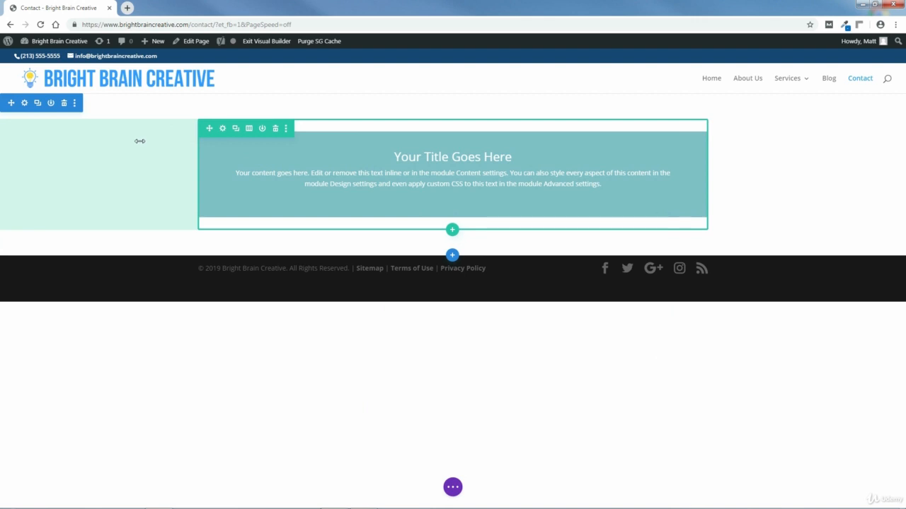
# - Search Google for "free stock photos" in a new browser tab
pyautogui.click(128, 7)
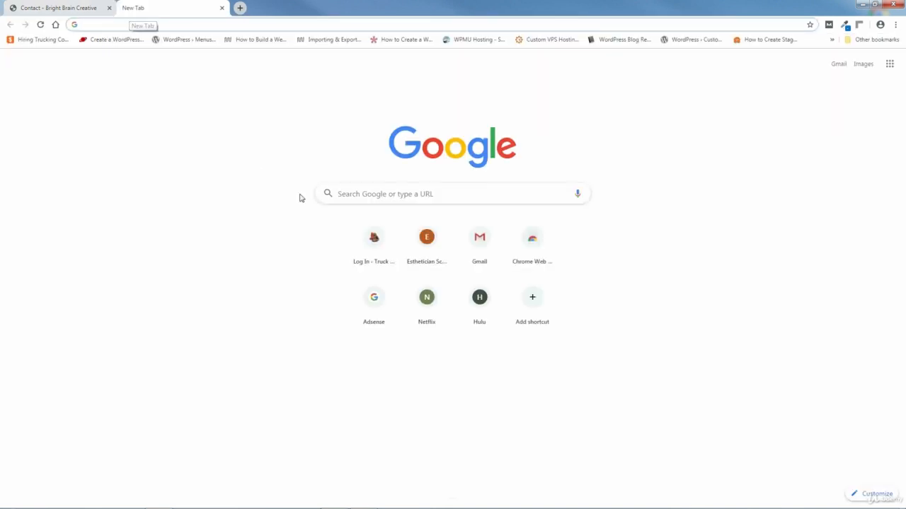
pyautogui.click(386, 194)
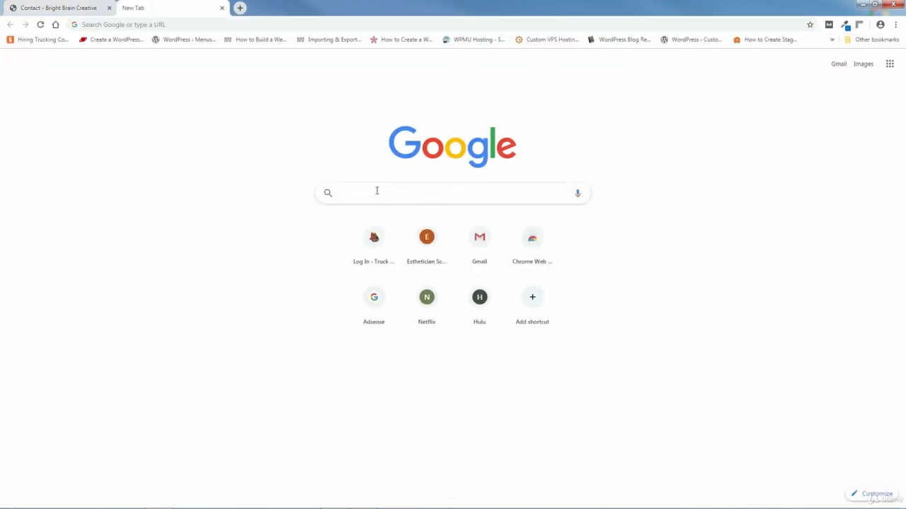
pyautogui.write('free s')
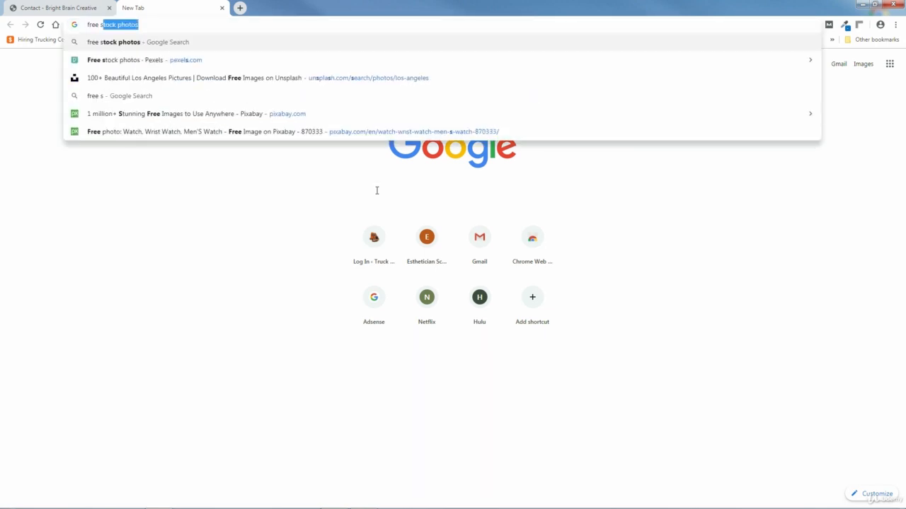
pyautogui.write('tock p-hotos')
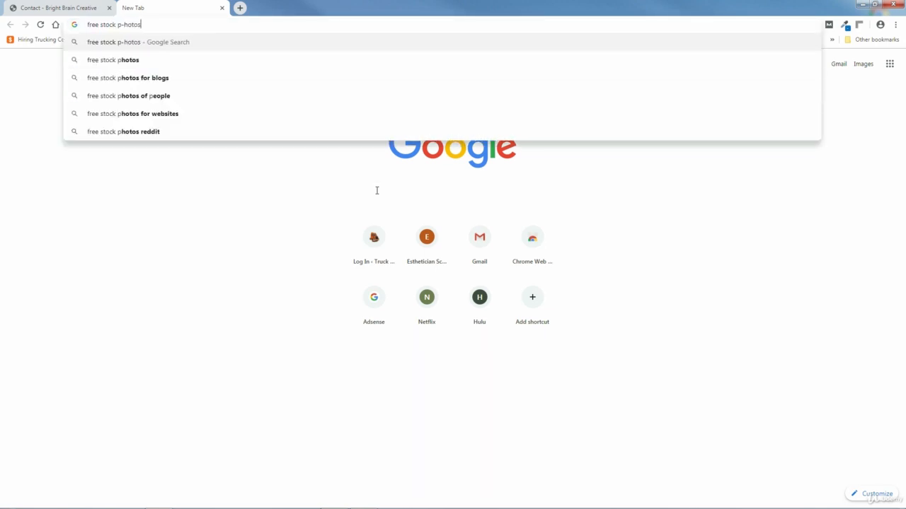
pyautogui.press('Return')
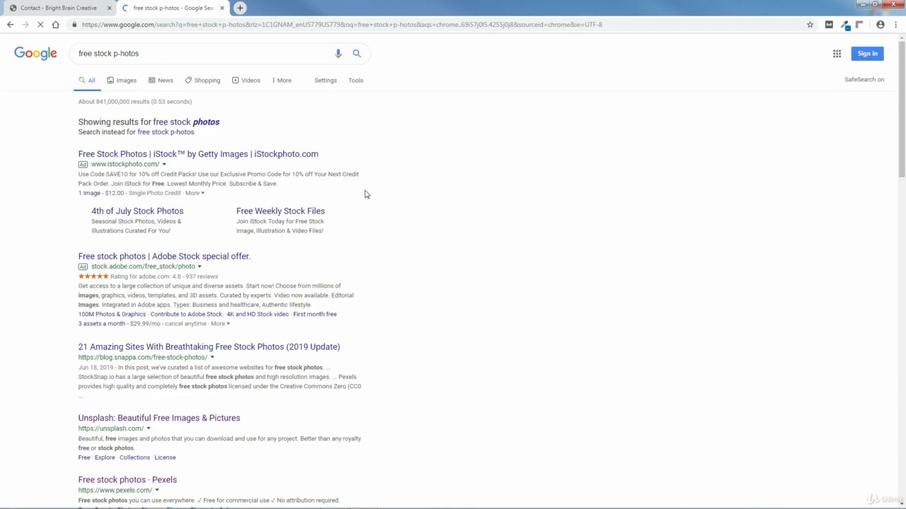
pyautogui.click(203, 123)
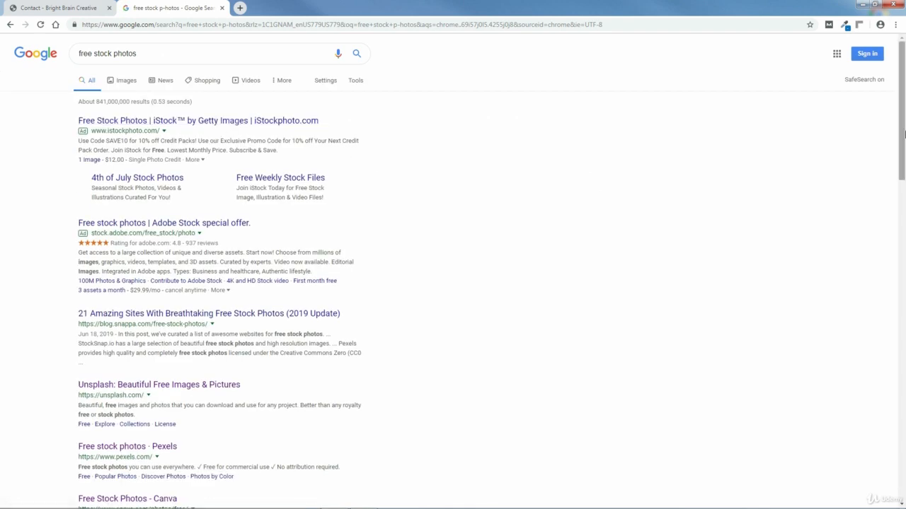
# - Open the Unsplash, Pexels and Pixabay search results, each in its own new browser tab
pyautogui.scroll(-3, 653, 187)
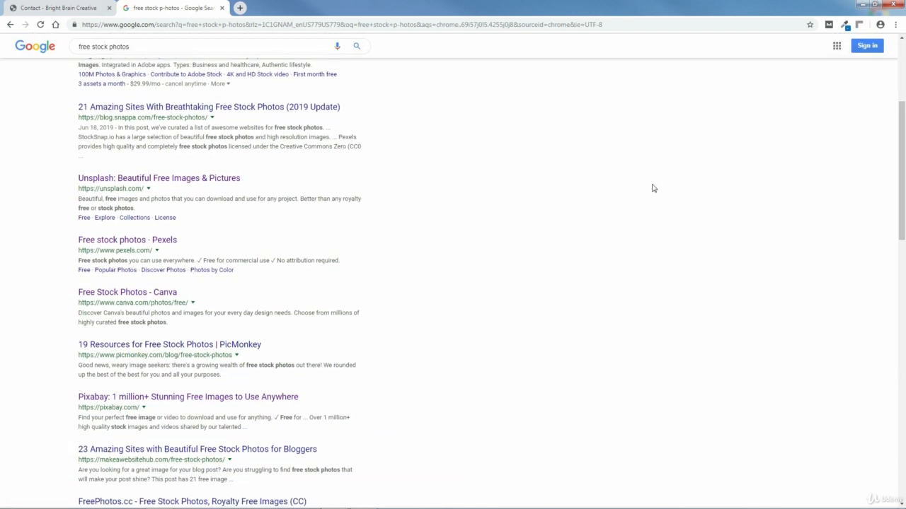
pyautogui.rightClick(190, 183)
pyautogui.click(199, 186)
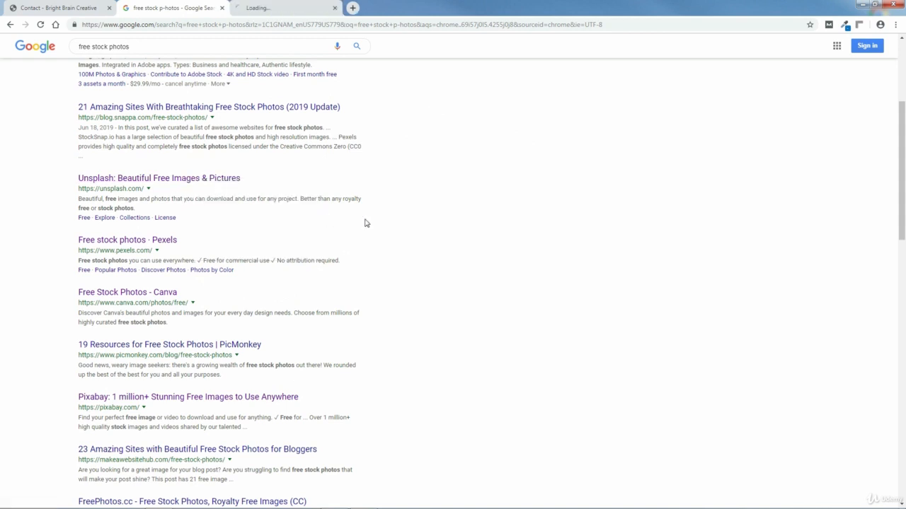
pyautogui.rightClick(174, 242)
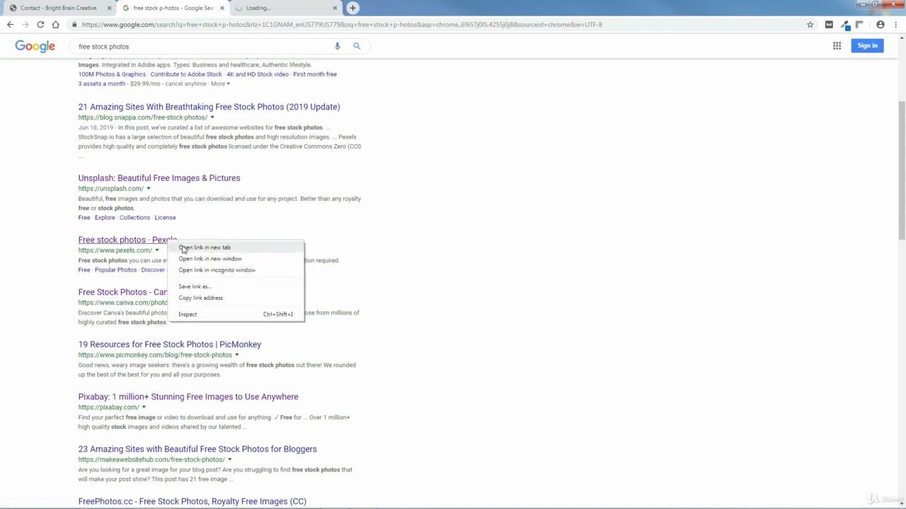
pyautogui.click(195, 246)
pyautogui.scroll(-2, 428, 278)
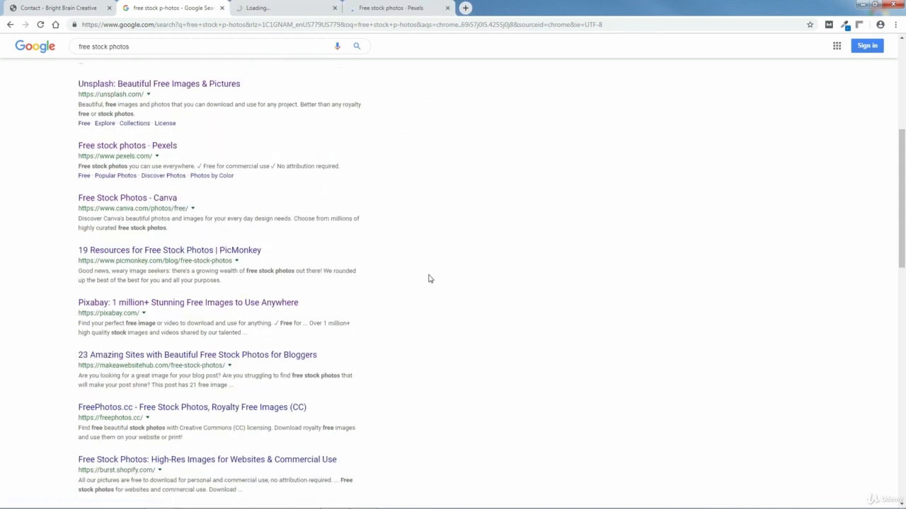
pyautogui.rightClick(230, 303)
pyautogui.click(242, 309)
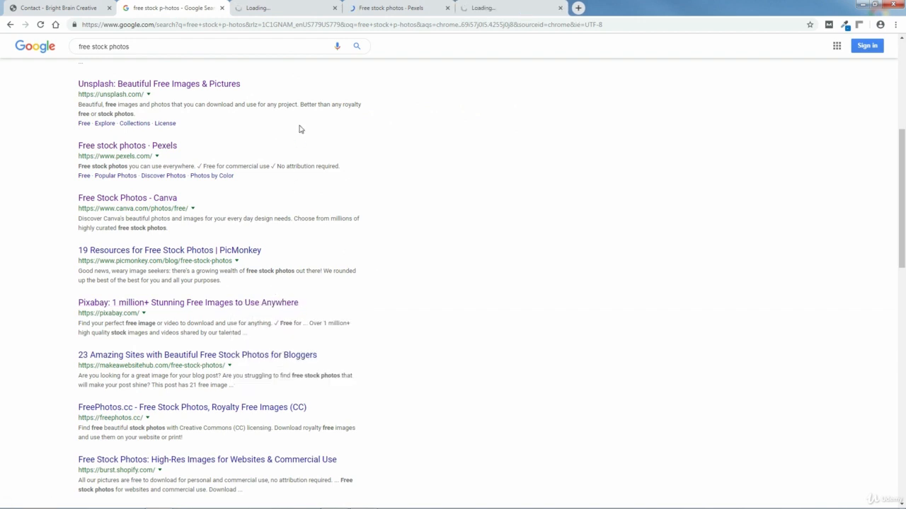
# - Switch to the Unsplash site and search its photos for "los angeles"
pyautogui.click(269, 7)
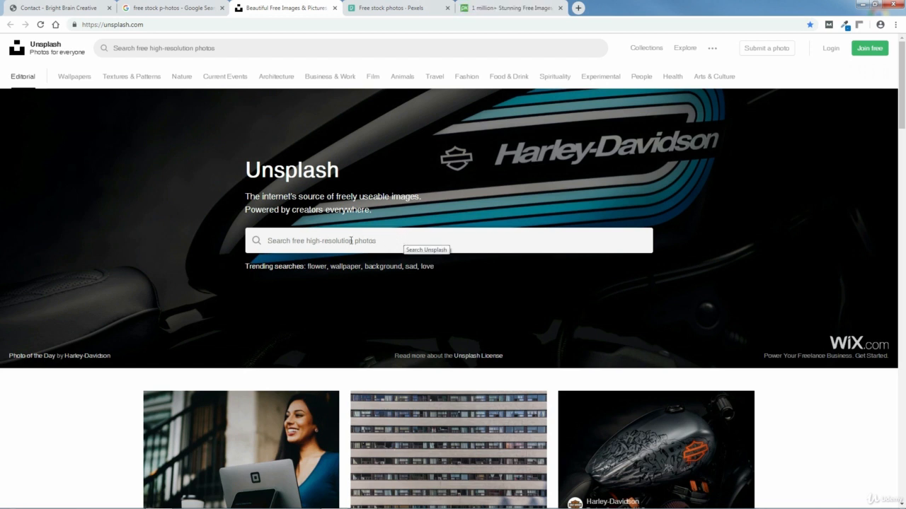
pyautogui.click(379, 241)
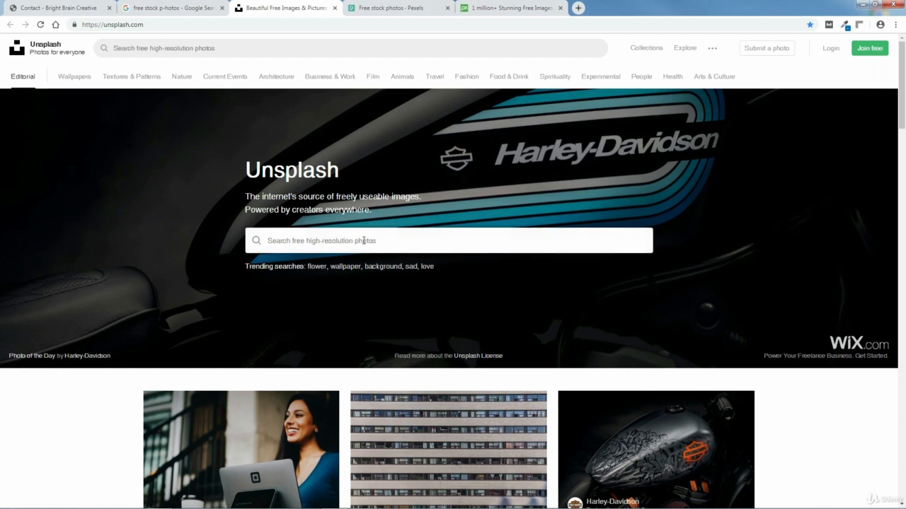
pyautogui.write('los angeles')
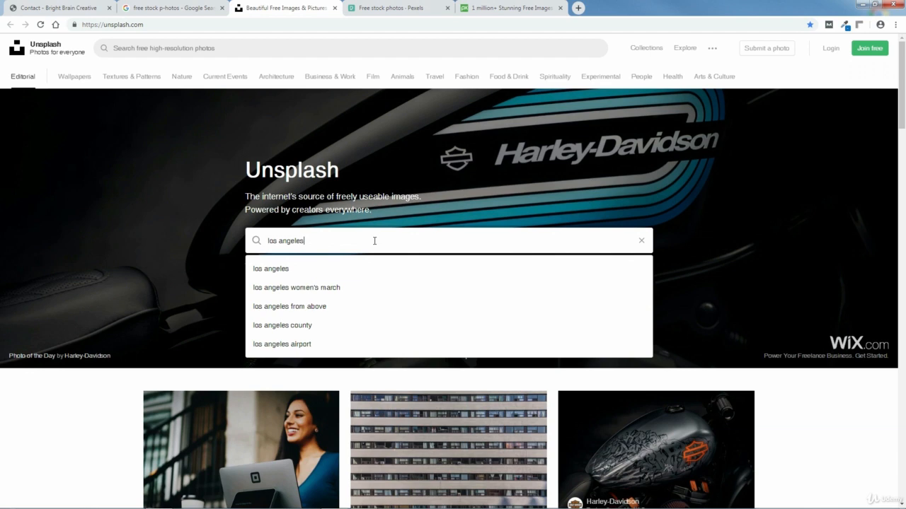
pyautogui.press('Return')
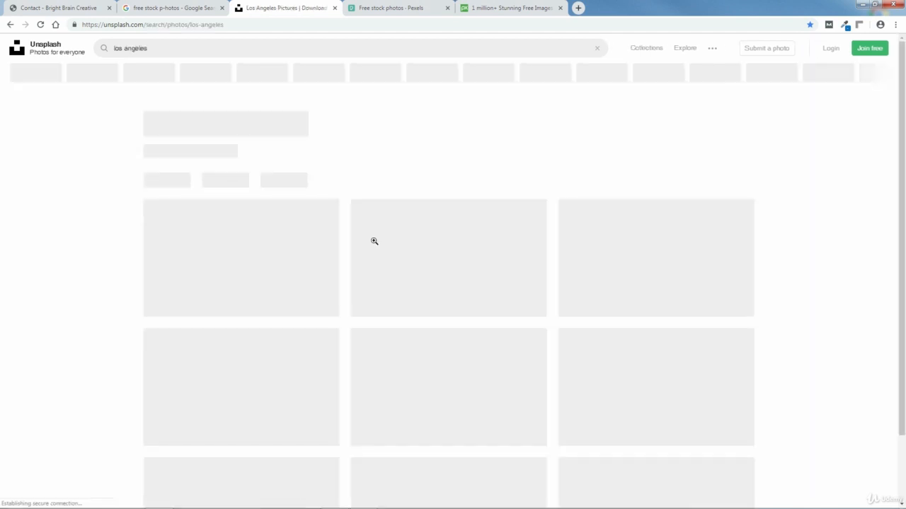
# - Switch to the Pexels site and search its photos for "los angeles"
pyautogui.click(386, 8)
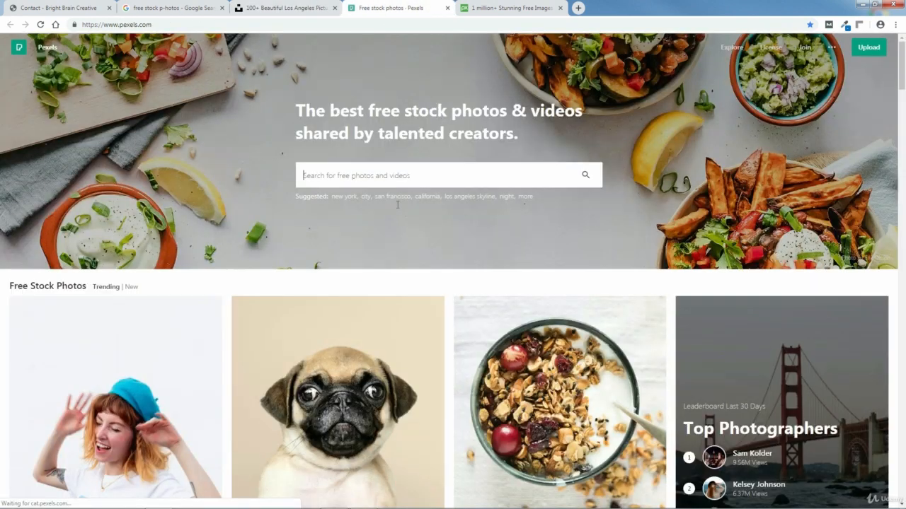
pyautogui.click(389, 163)
pyautogui.write('los angeles')
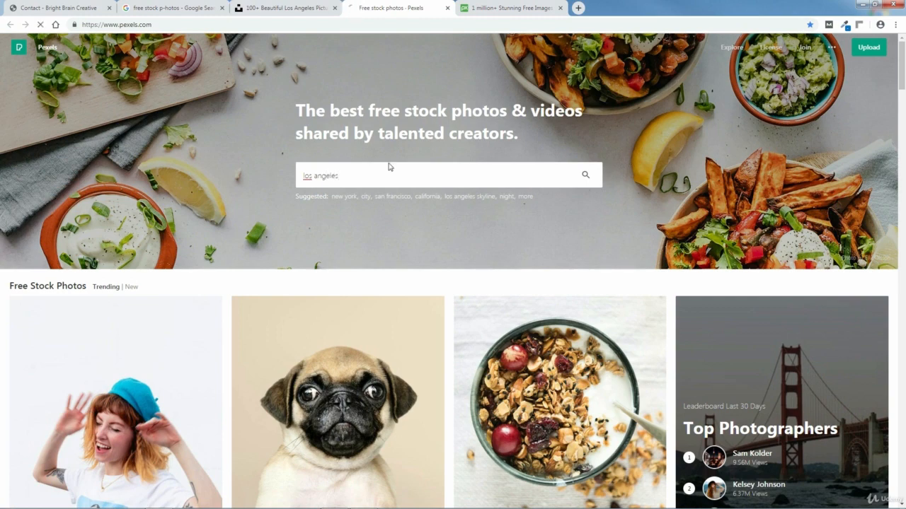
pyautogui.press('Return')
# - Switch to the Pixabay site and search its images for "los angeles"
pyautogui.click(521, 8)
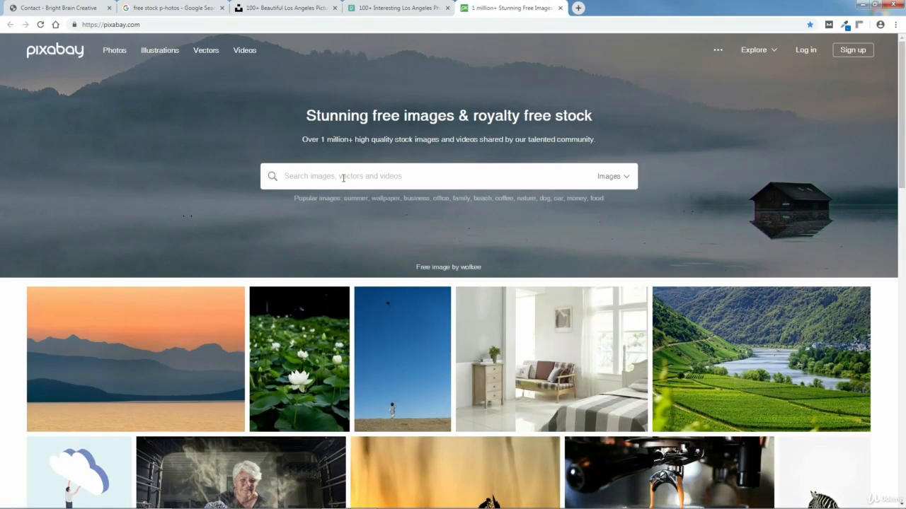
pyautogui.click(344, 175)
pyautogui.write('los angeles')
pyautogui.press('Return')
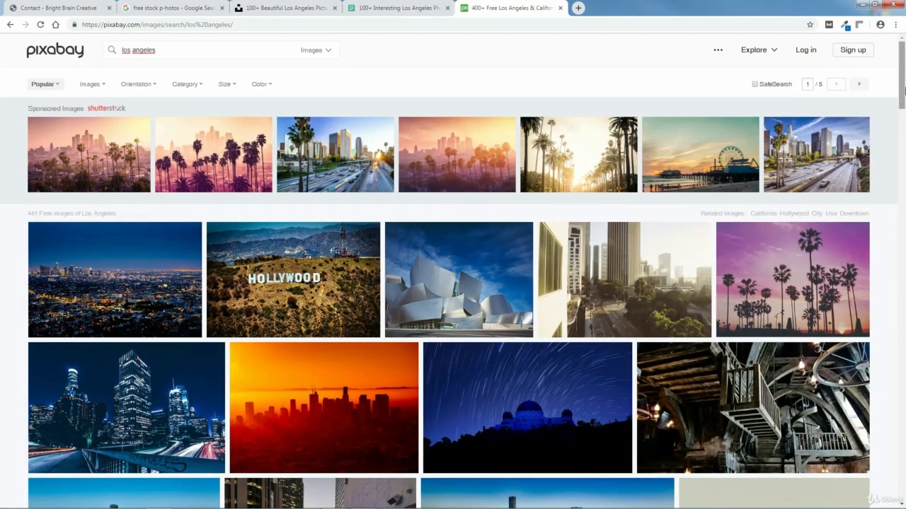
# - Open the blue night photo of downtown Los Angeles skyscrapers, compare its 2201×1468 and 1920×1280 download options, and return to the results
pyautogui.moveTo(902, 89); pyautogui.dragTo(903, 113)
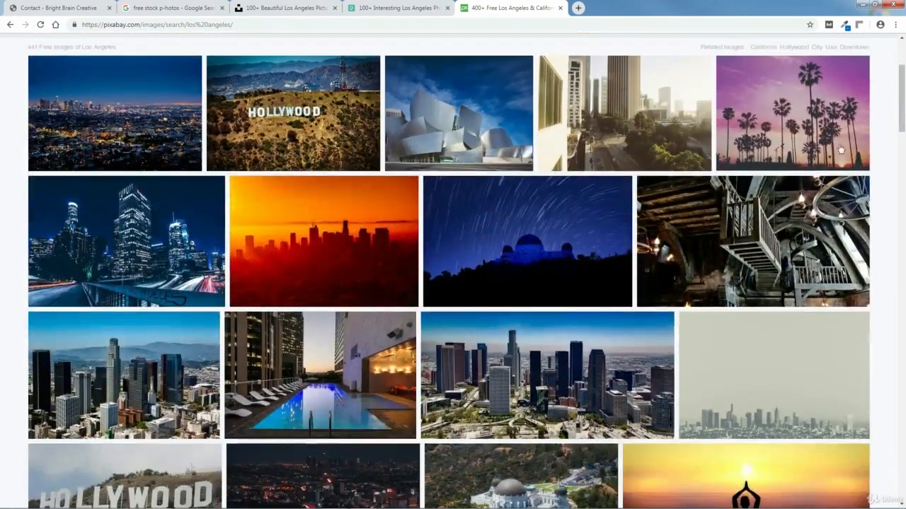
pyautogui.click(142, 241)
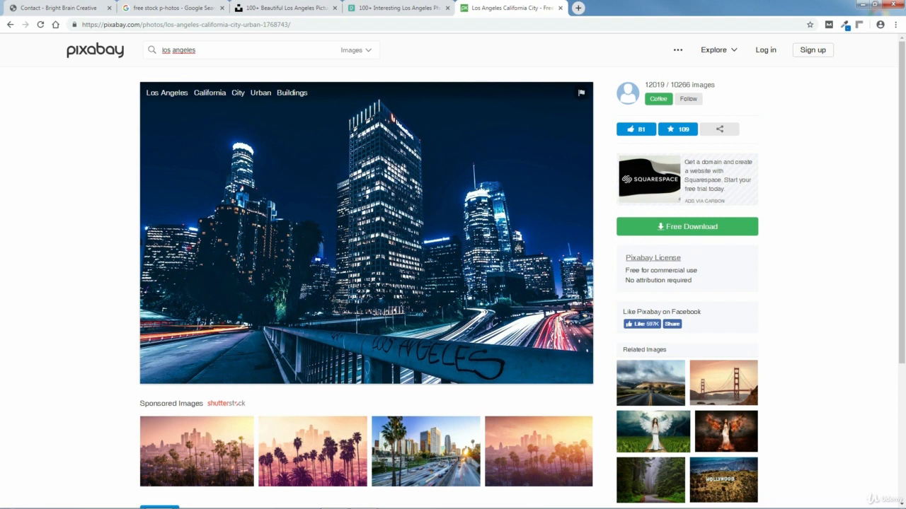
pyautogui.click(672, 230)
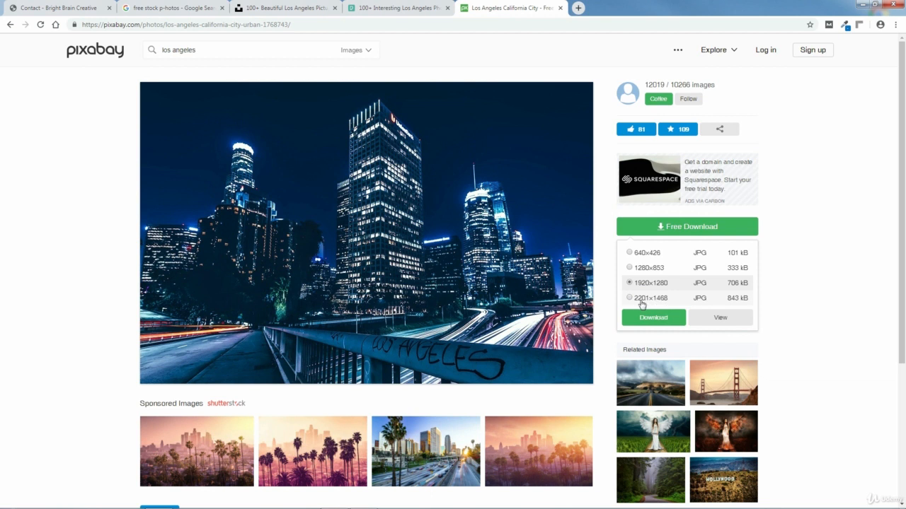
pyautogui.click(629, 298)
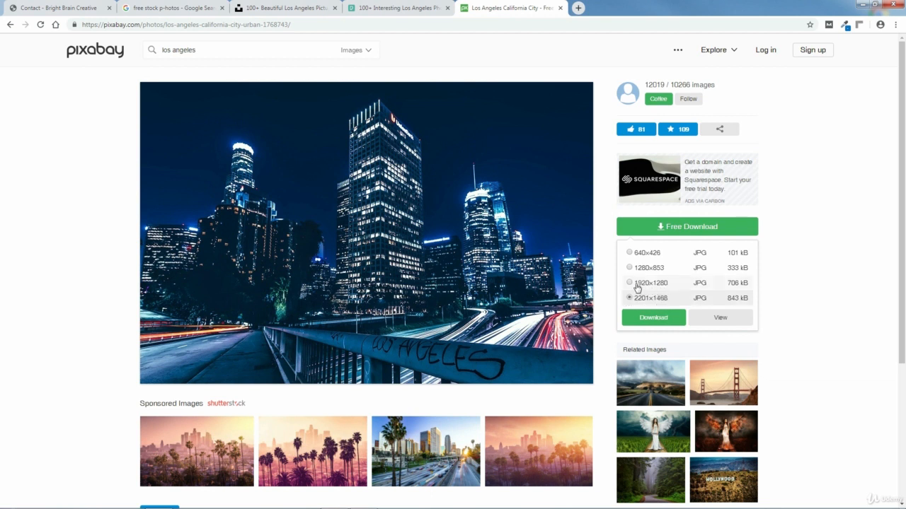
pyautogui.click(629, 283)
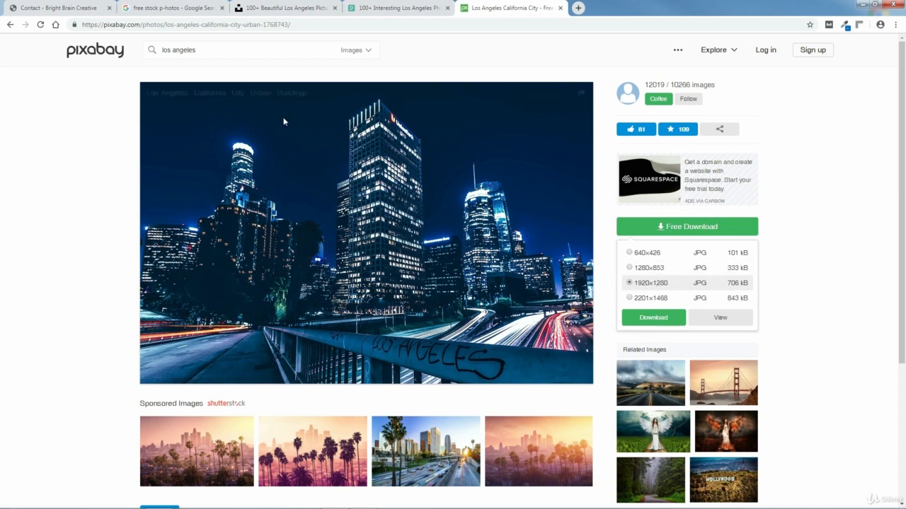
pyautogui.click(10, 25)
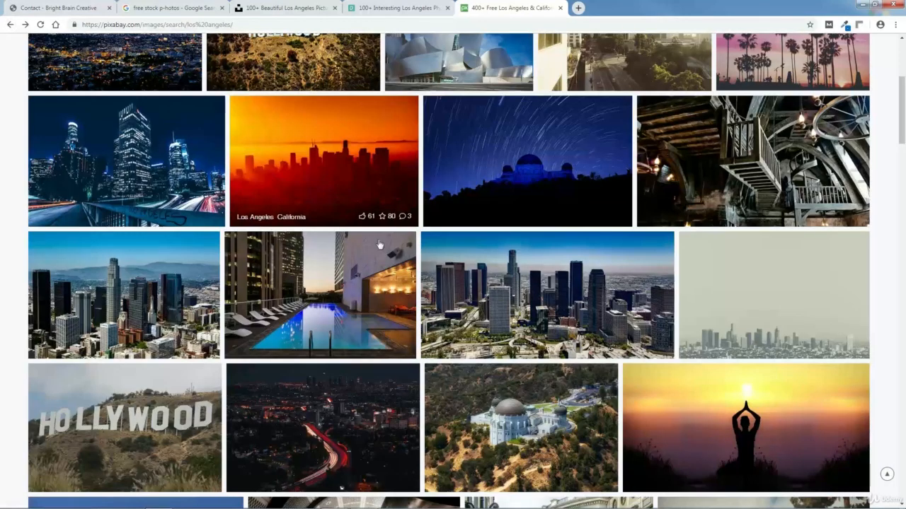
# - Browse the Los Angeles photo results on Pixabay, Pexels and Unsplash for a suitable image
pyautogui.moveTo(901, 114); pyautogui.dragTo(904, 215)
pyautogui.click(388, 12)
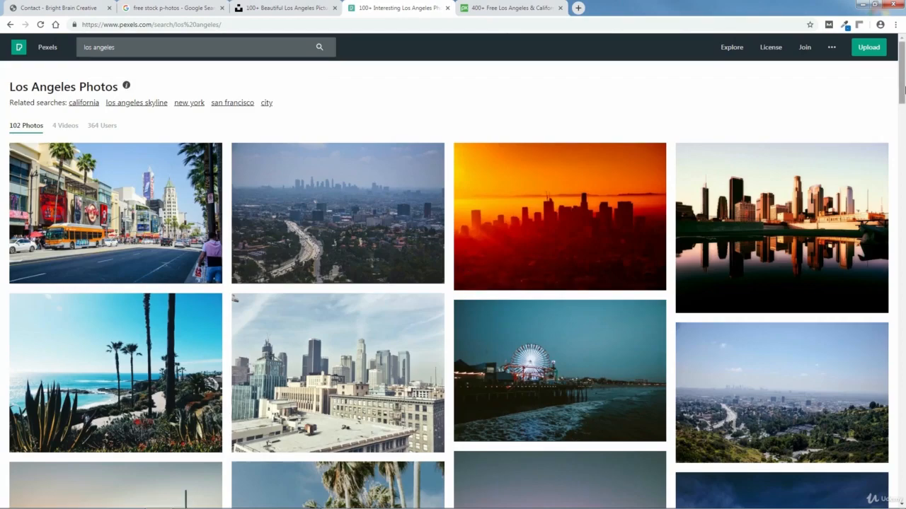
pyautogui.moveTo(903, 83); pyautogui.dragTo(903, 284)
pyautogui.scroll(-1, 605, 242)
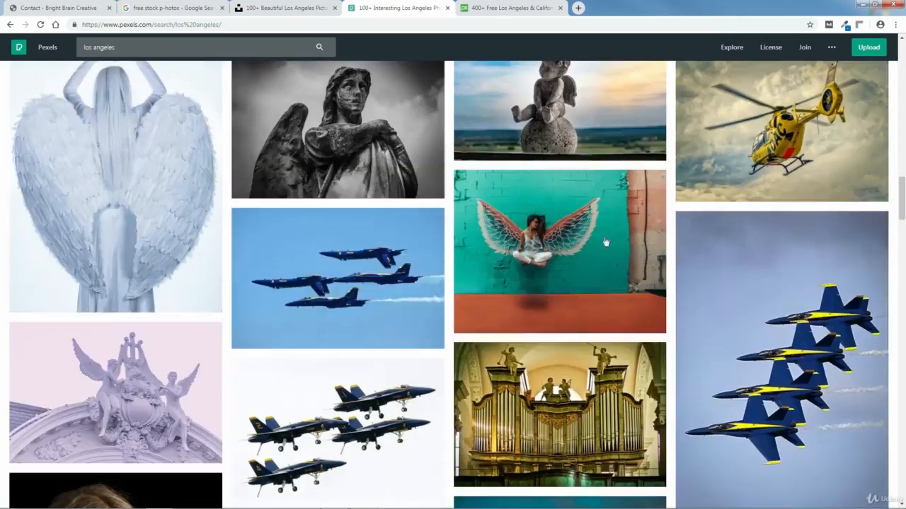
pyautogui.click(276, 7)
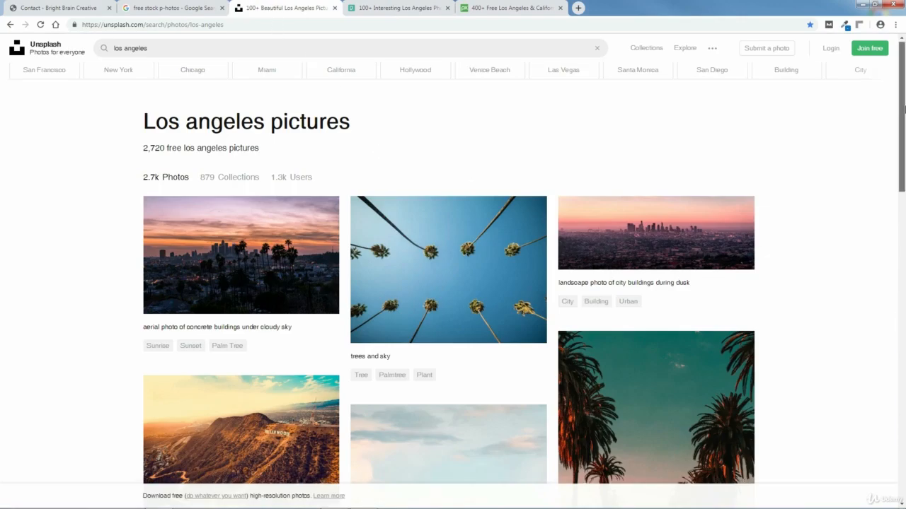
pyautogui.moveTo(903, 114); pyautogui.dragTo(905, 266)
pyautogui.scroll(-3, 732, 305)
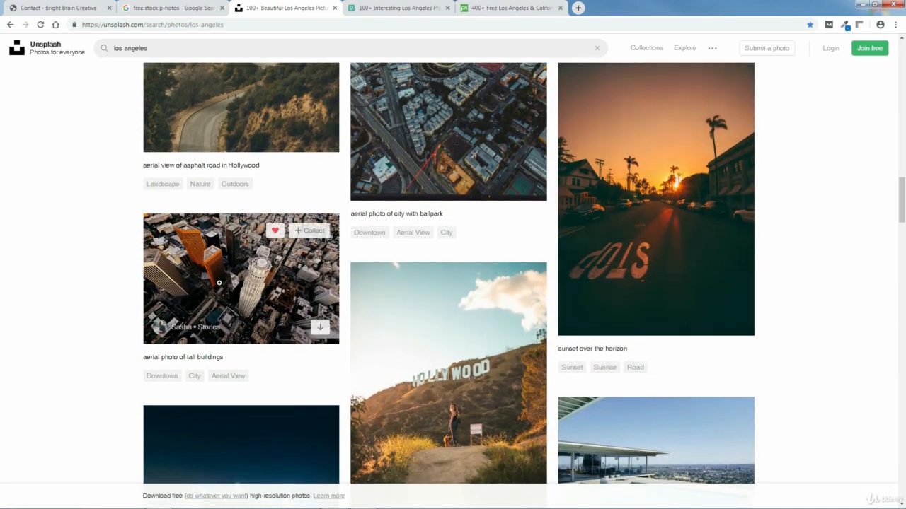
# - Download the Unsplash aerial photo of tall downtown buildings, and close the Google search and all stock photo pages
pyautogui.click(241, 276)
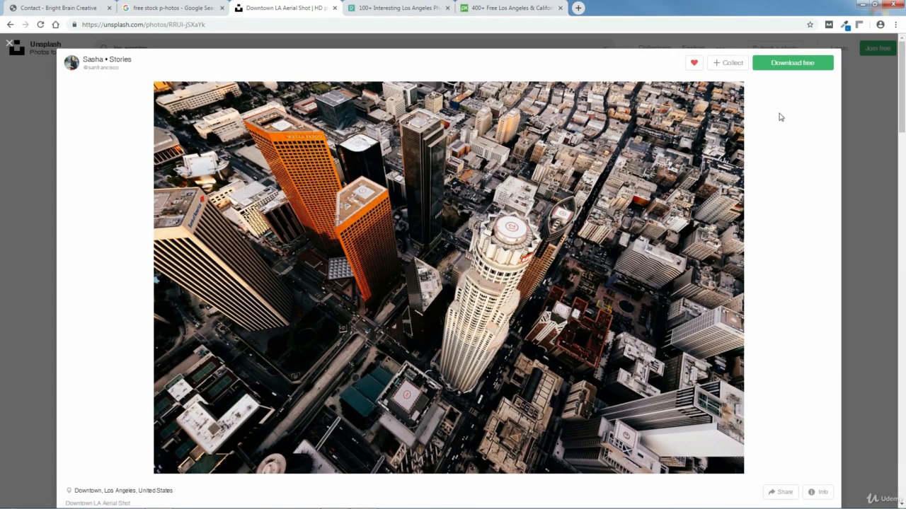
pyautogui.click(793, 64)
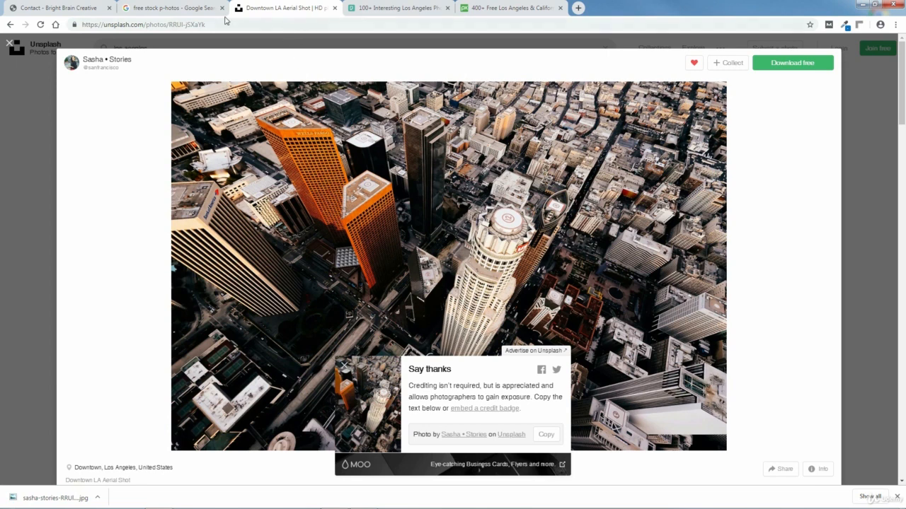
pyautogui.click(184, 8)
pyautogui.rightClick(183, 7)
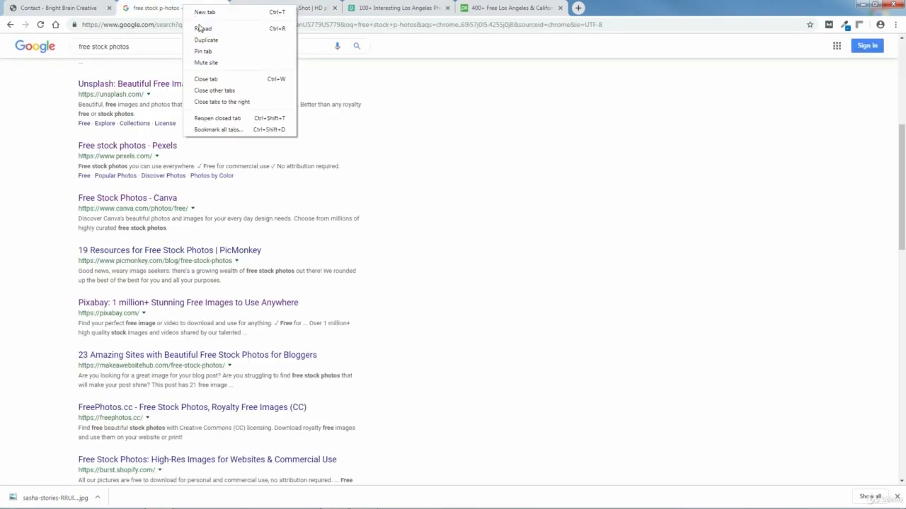
pyautogui.click(222, 102)
pyautogui.click(222, 9)
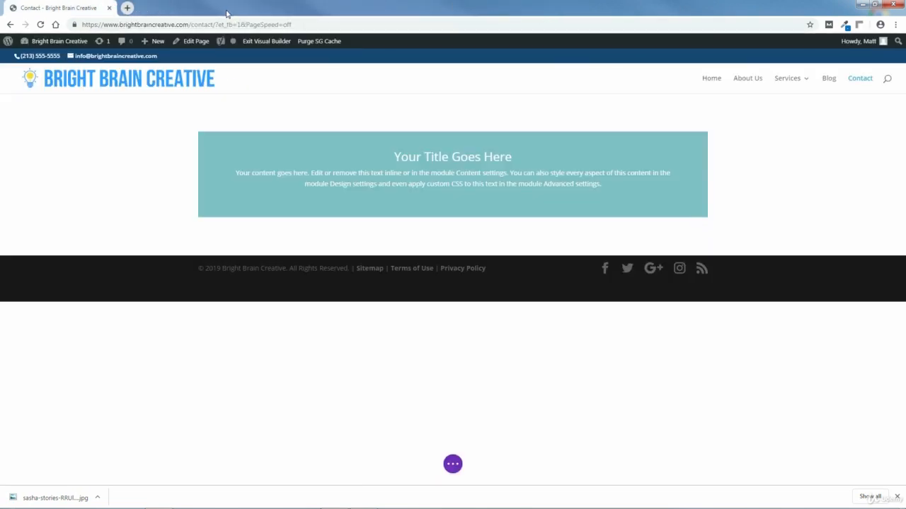
# - Open the settings of the Contact page's section and start adding a background image to it
pyautogui.moveTo(118, 120)
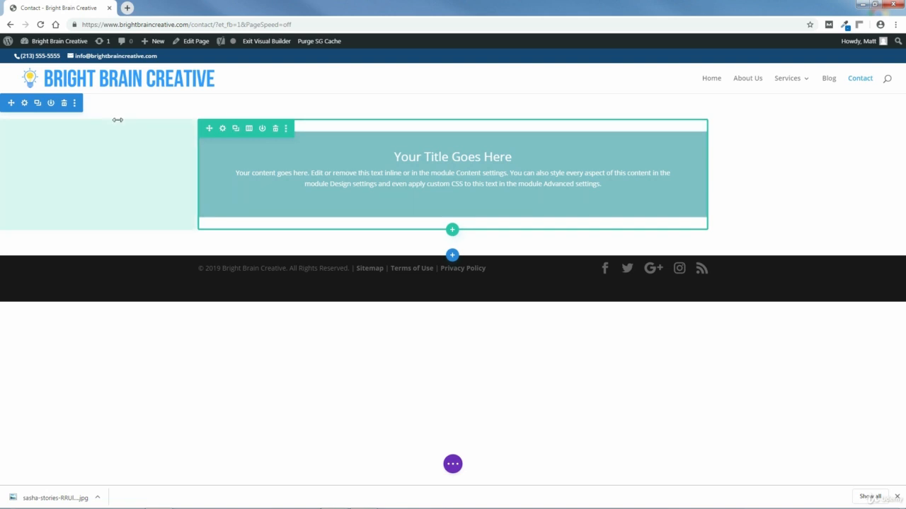
pyautogui.click(25, 103)
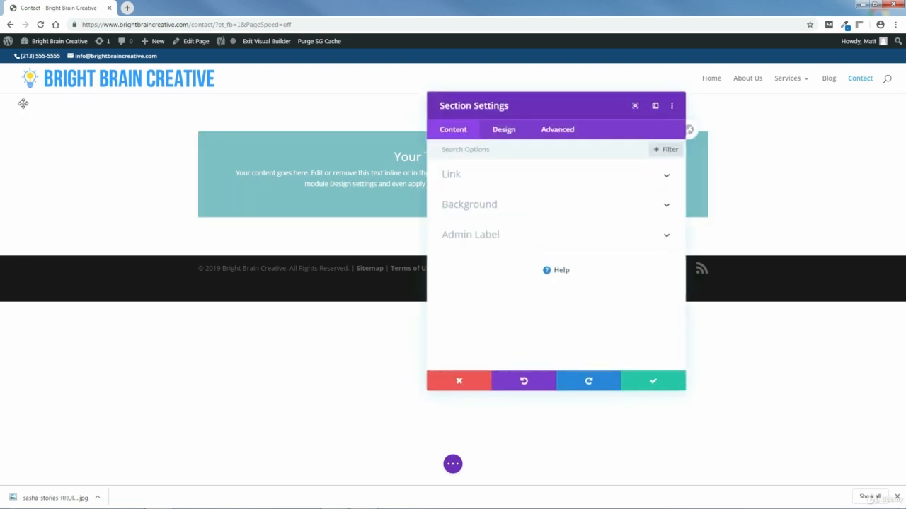
pyautogui.click(466, 207)
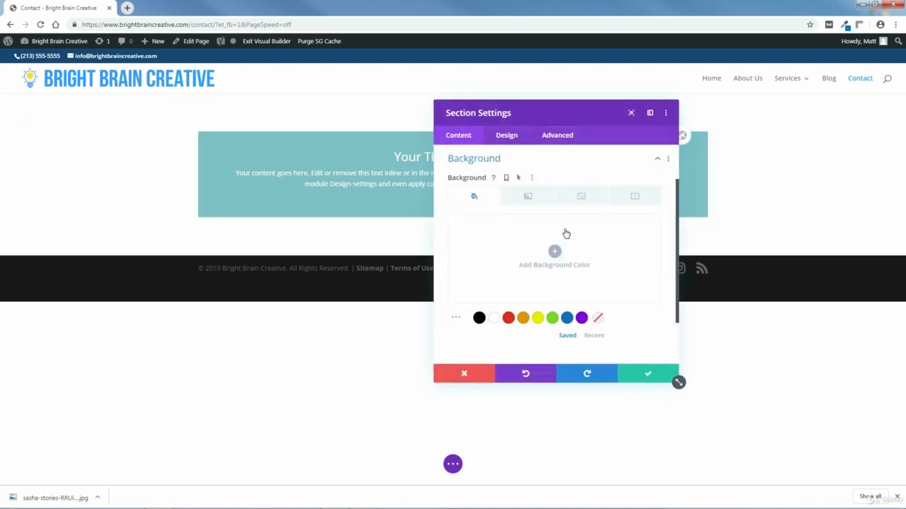
pyautogui.click(582, 198)
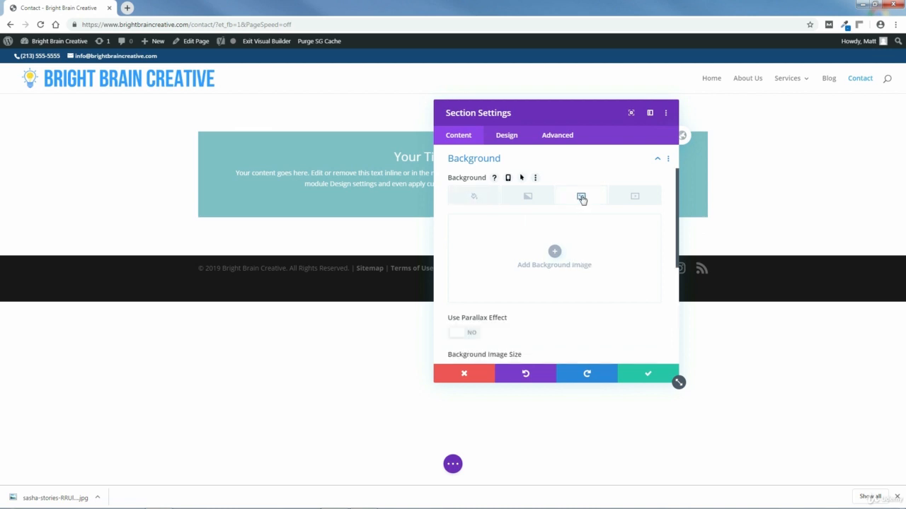
pyautogui.click(555, 252)
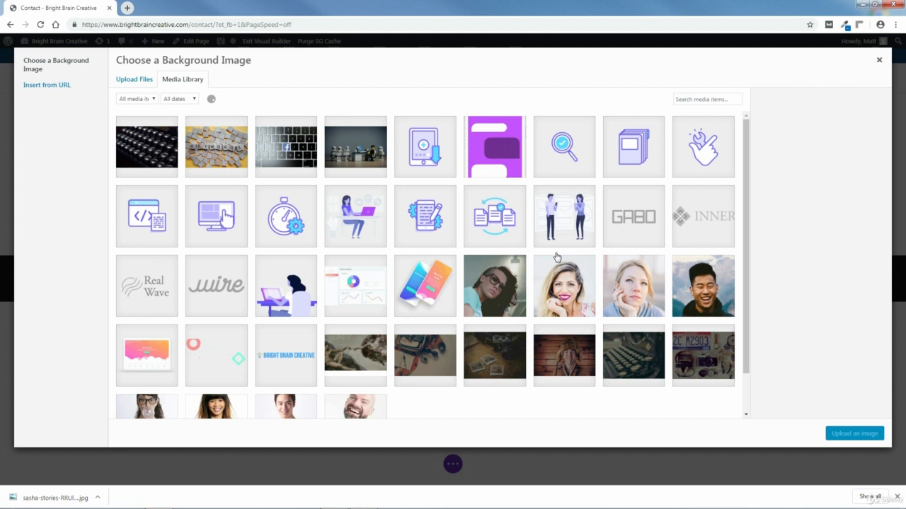
# - Upload the downloaded aerial photo from the C: drive's Downloads folder and apply it as the section's background image
pyautogui.click(131, 83)
pyautogui.click(498, 247)
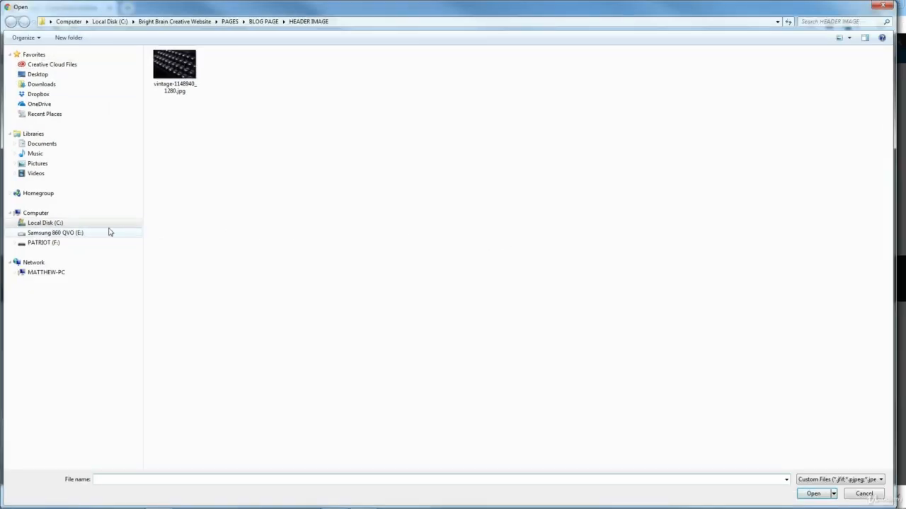
pyautogui.click(46, 224)
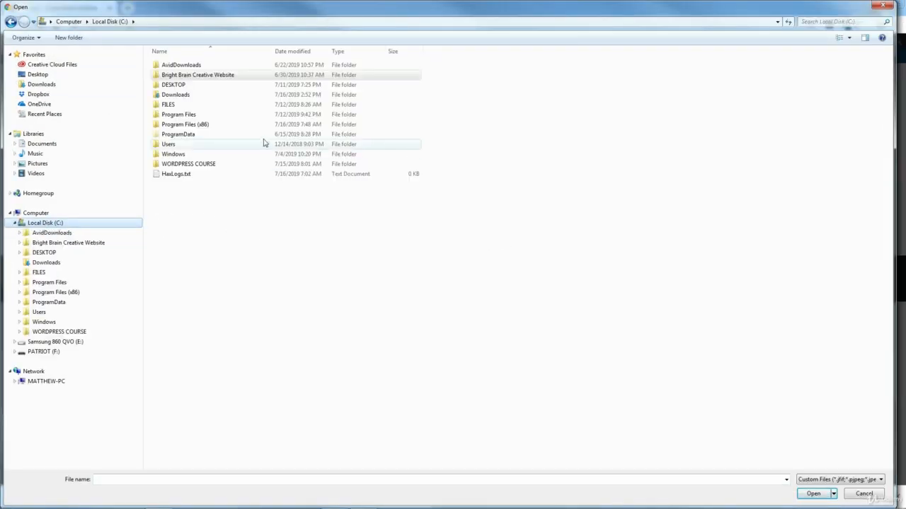
pyautogui.doubleClick(175, 94)
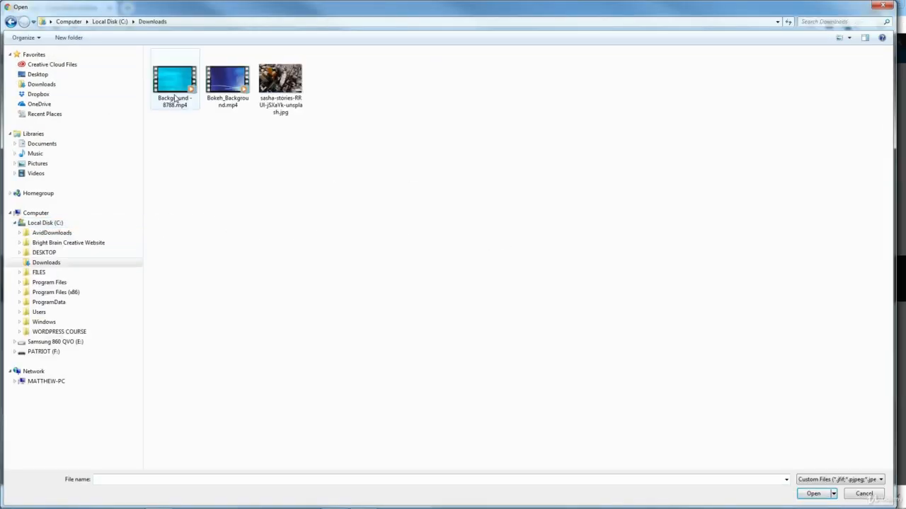
pyautogui.click(281, 91)
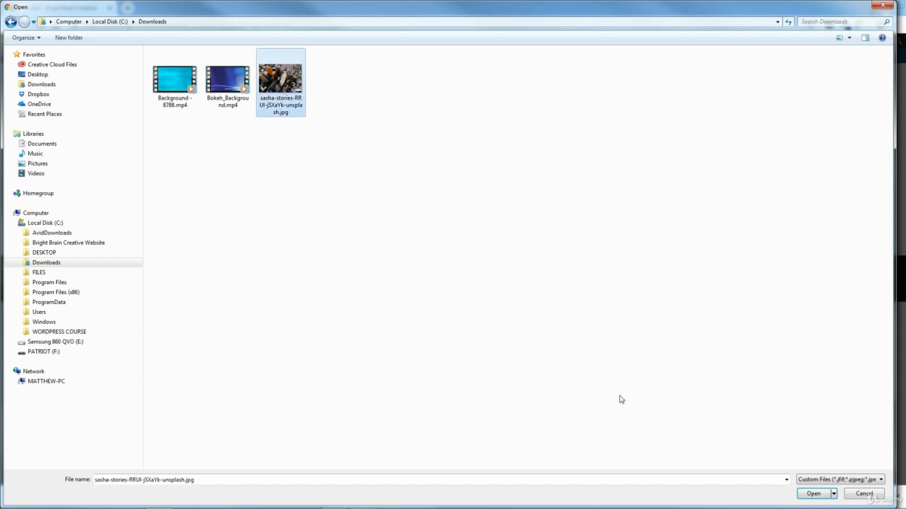
pyautogui.click(813, 494)
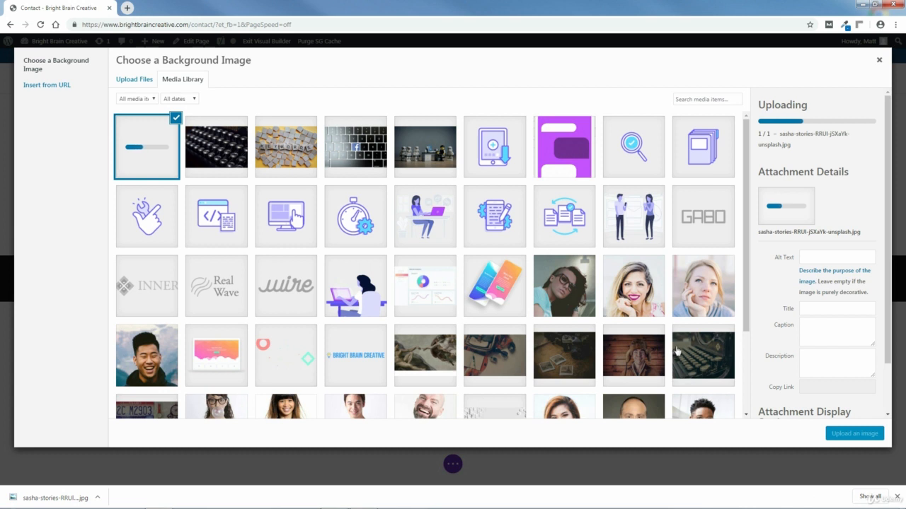
pyautogui.click(898, 497)
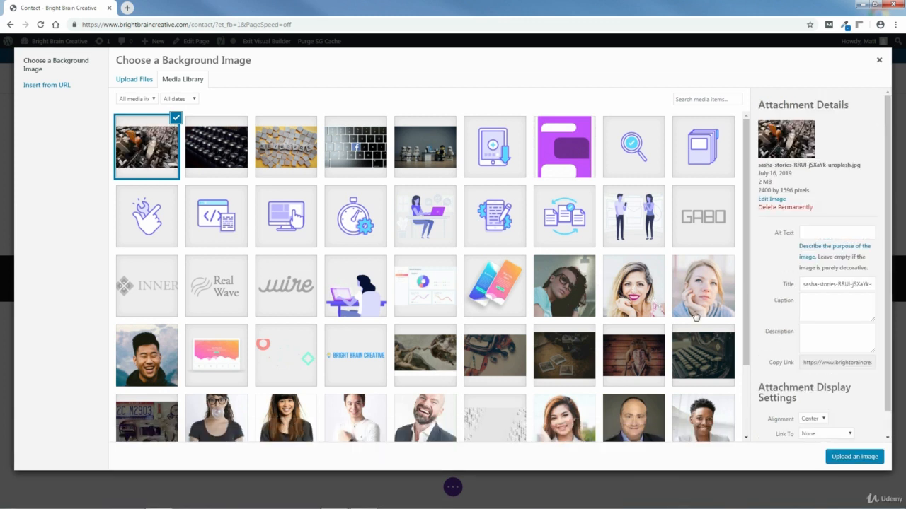
pyautogui.click(854, 456)
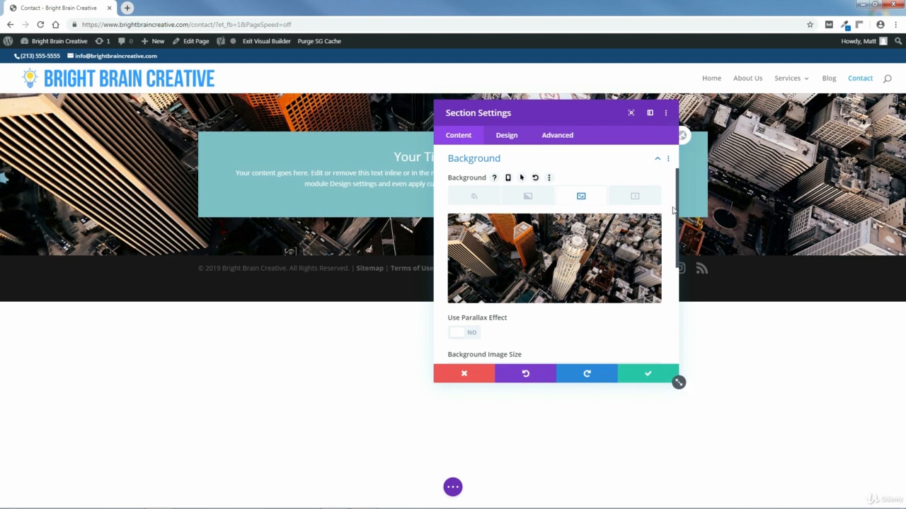
# - Enable the parallax effect for the section's background image
pyautogui.scroll(-1, 678, 210)
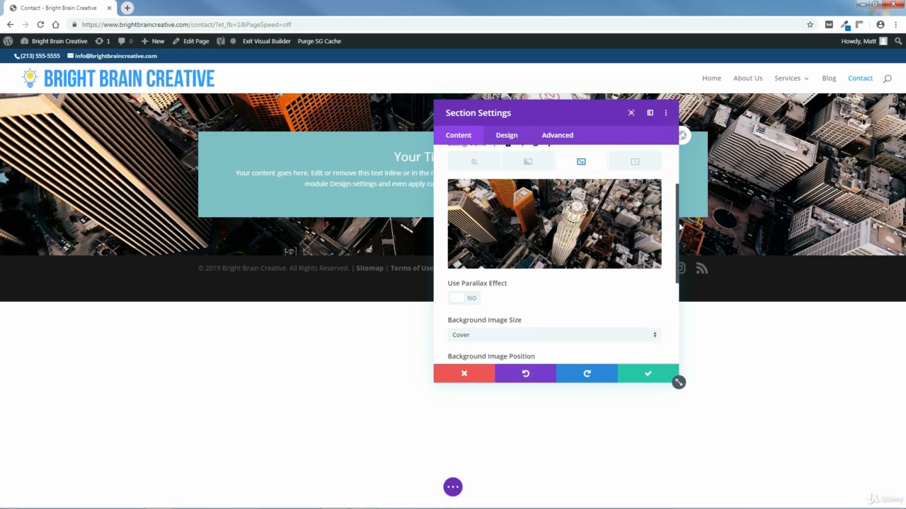
pyautogui.click(461, 297)
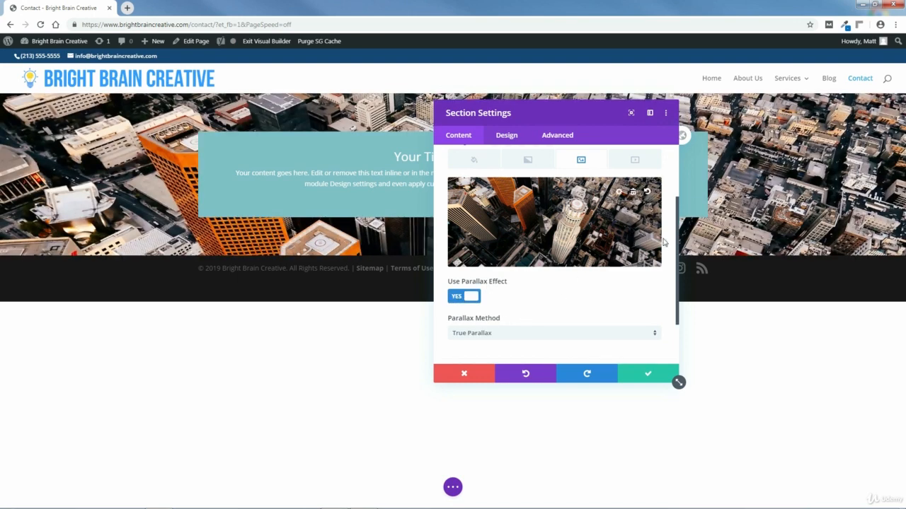
# - Add a background gradient to the section and bring up the color picker for its first color
pyautogui.moveTo(677, 244); pyautogui.dragTo(677, 232)
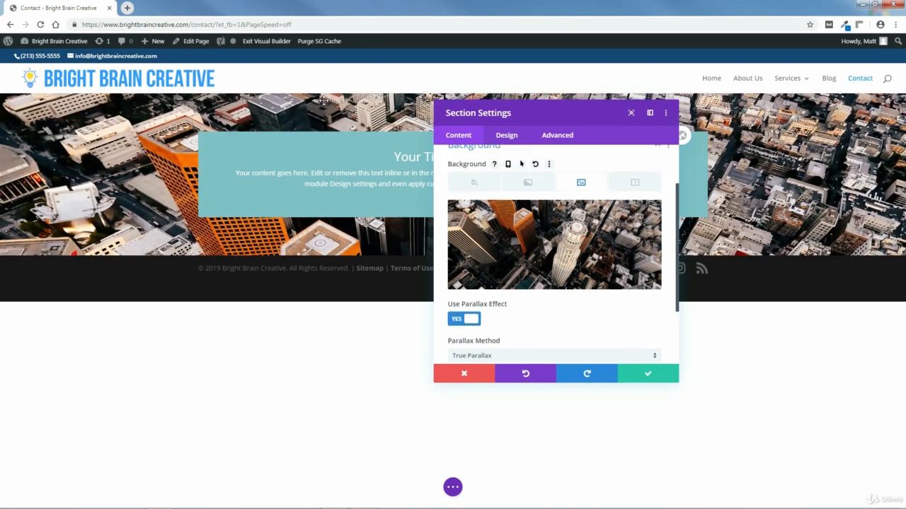
pyautogui.click(527, 185)
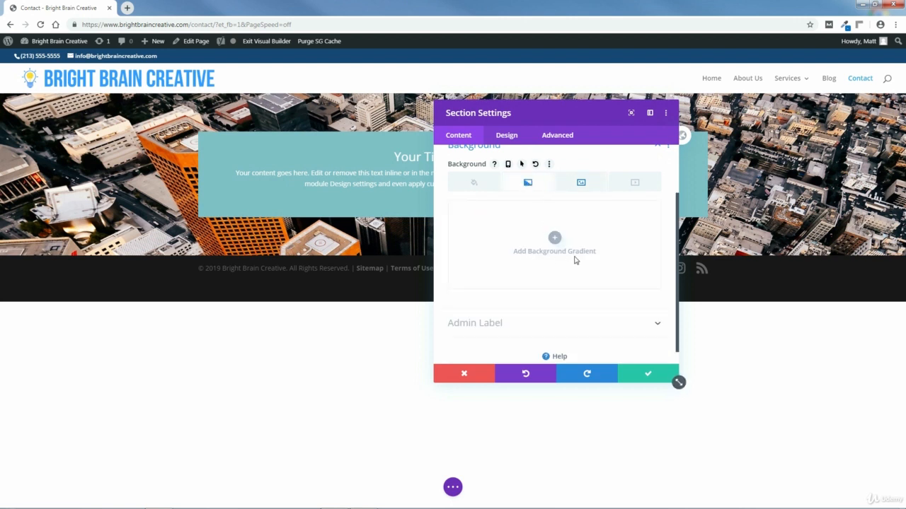
pyautogui.click(554, 238)
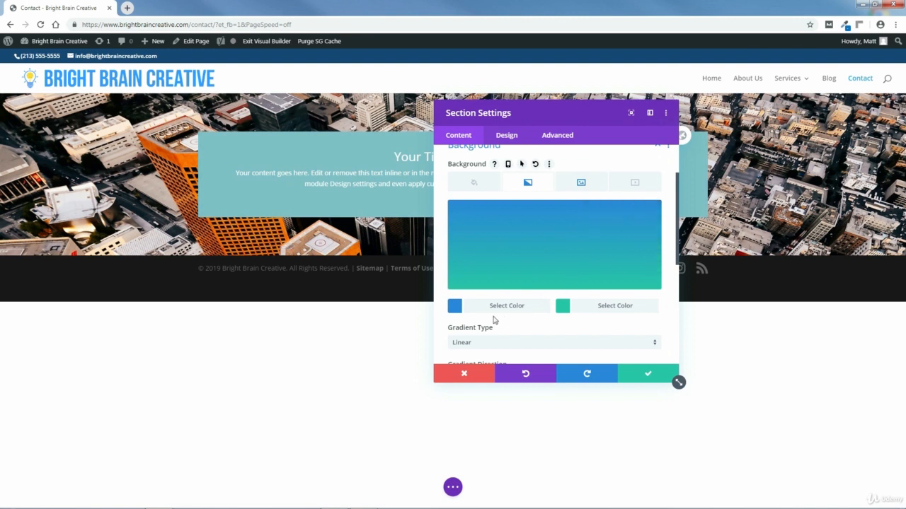
pyautogui.click(455, 307)
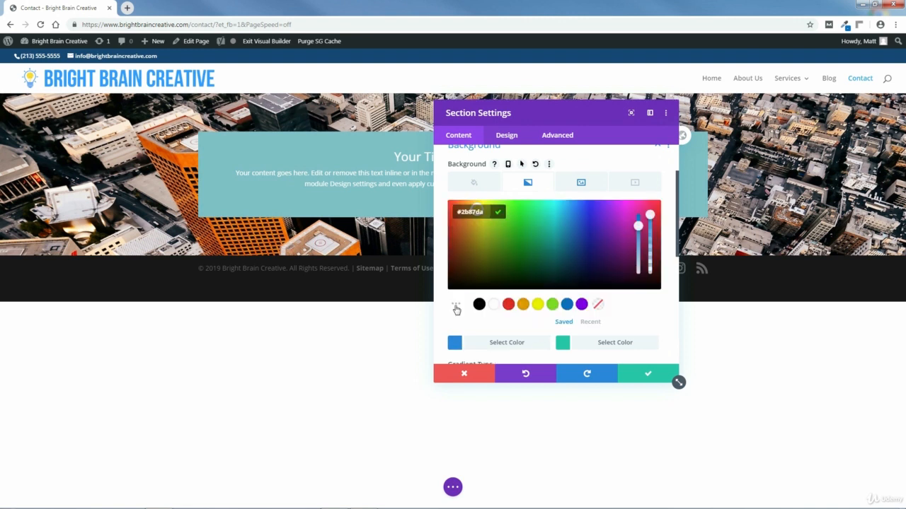
# - Open Contact Page Colors.txt from the COLORS folder under Bright Brain Creative Website, PAGES, CONTACT PAGE on the C: drive
pyautogui.moveTo(277, 507)
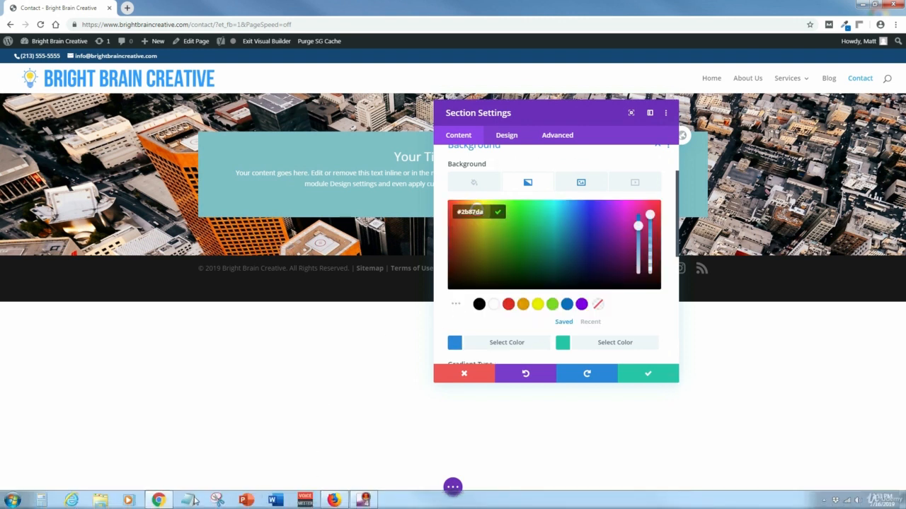
pyautogui.click(101, 500)
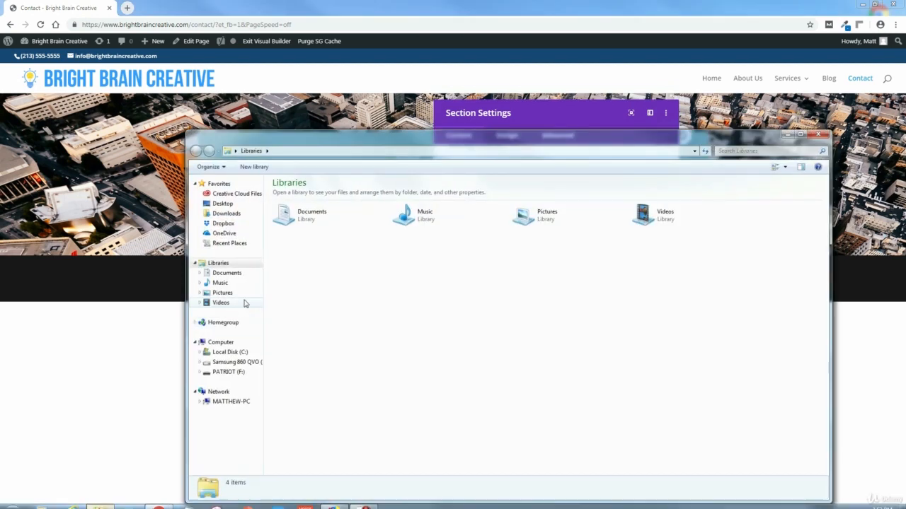
pyautogui.click(232, 351)
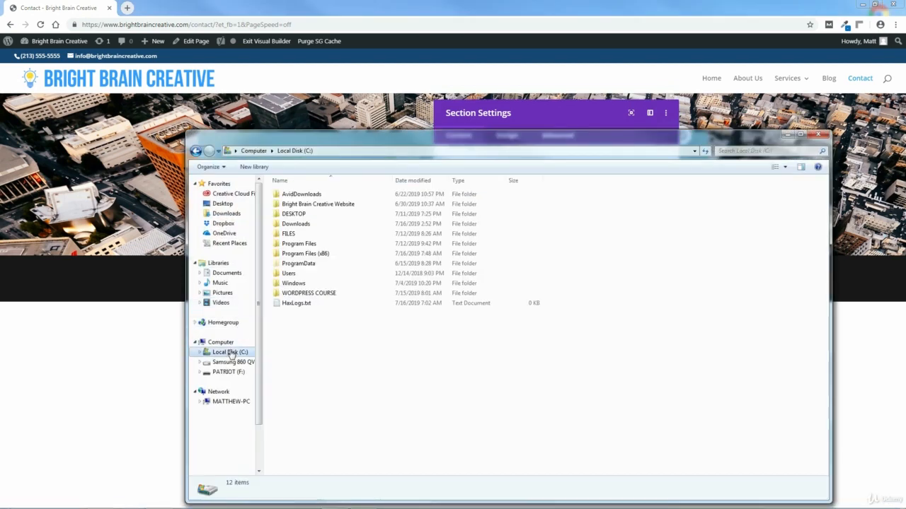
pyautogui.doubleClick(308, 206)
pyautogui.doubleClick(293, 205)
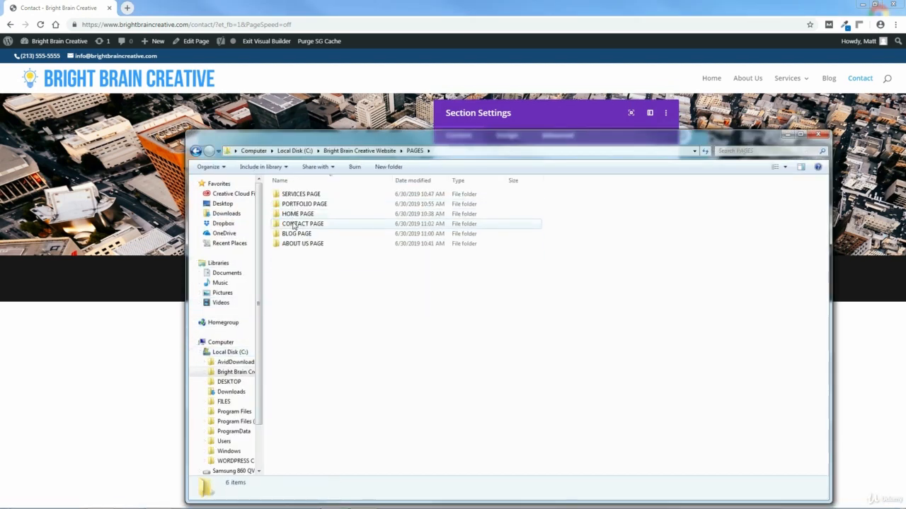
pyautogui.doubleClick(293, 223)
pyautogui.doubleClick(293, 194)
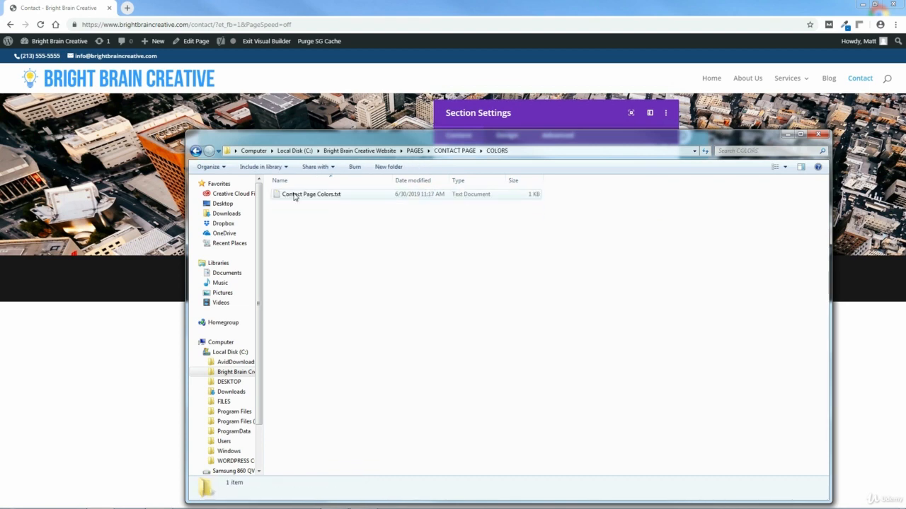
pyautogui.doubleClick(311, 194)
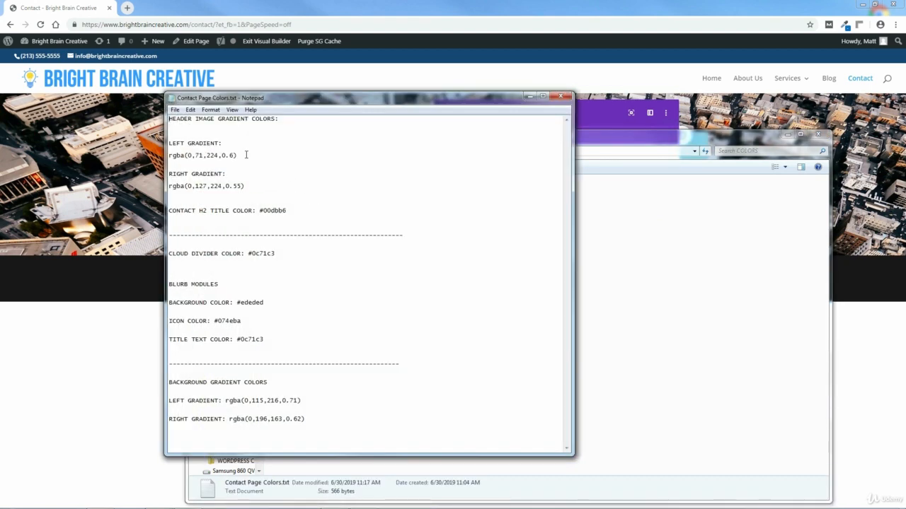
# - Copy the header image's left gradient value from the notes and set the first gradient color to rgba(0,71,224,0.6)
pyautogui.moveTo(239, 154); pyautogui.dragTo(171, 156)
pyautogui.rightClick(172, 155)
pyautogui.click(205, 185)
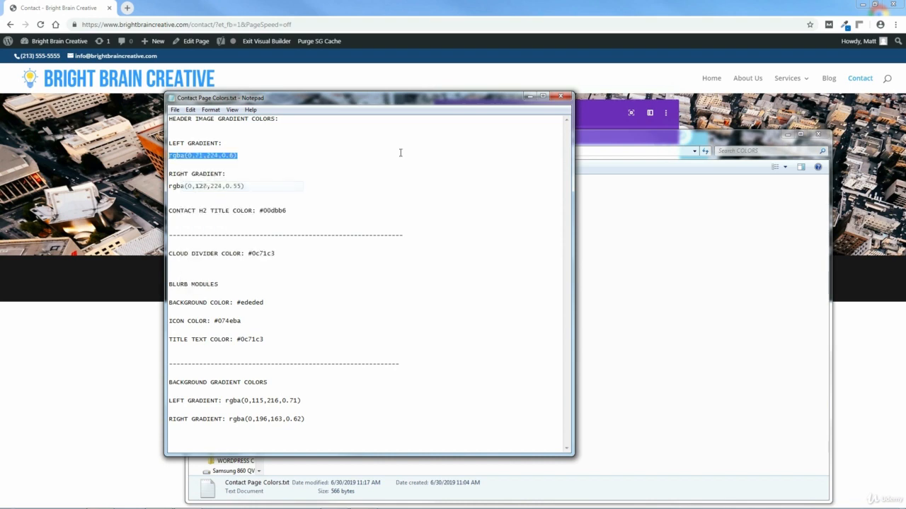
pyautogui.click(529, 96)
pyautogui.click(818, 135)
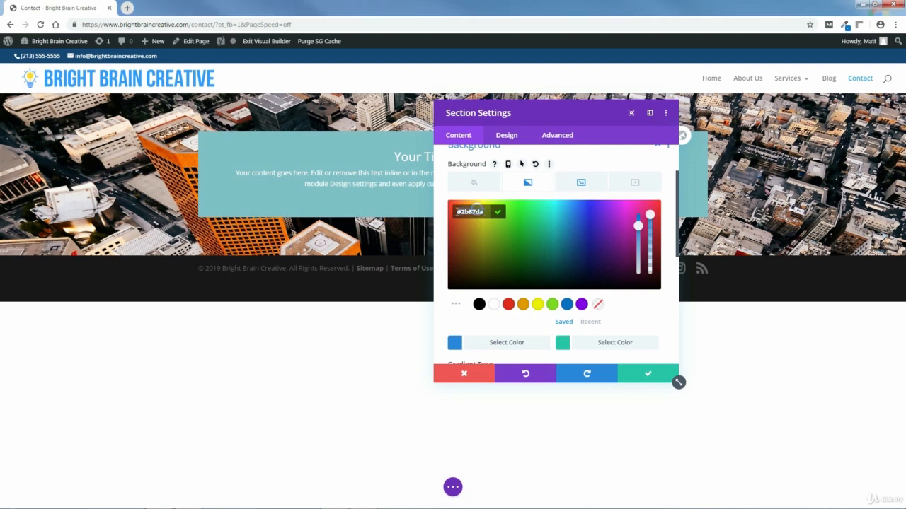
pyautogui.rightClick(471, 211)
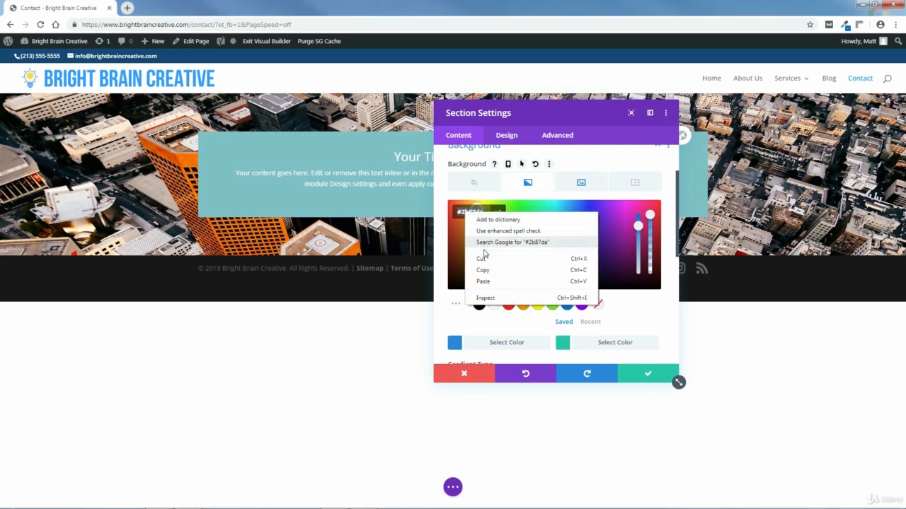
pyautogui.click(485, 282)
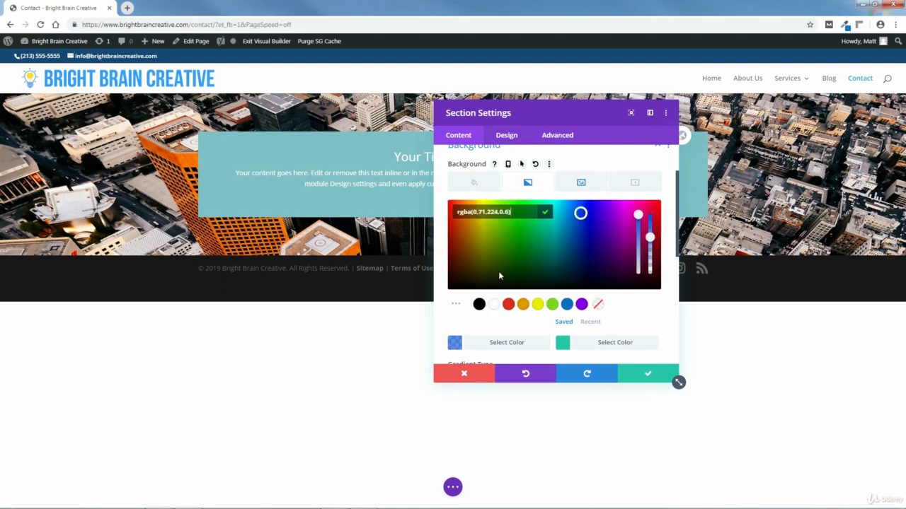
pyautogui.click(546, 214)
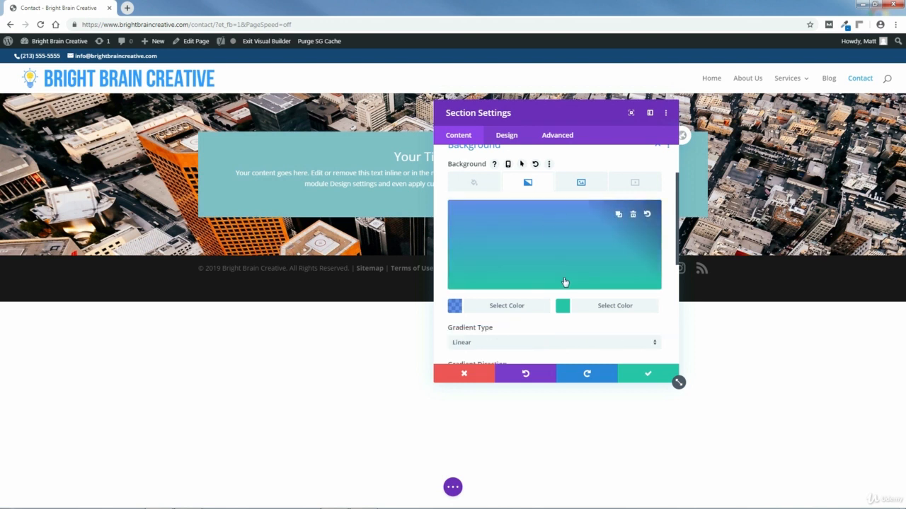
# - Copy the header image's right gradient value from the color notes and set the section's second gradient color to rgba(0,127,224,0.55)
pyautogui.click(565, 307)
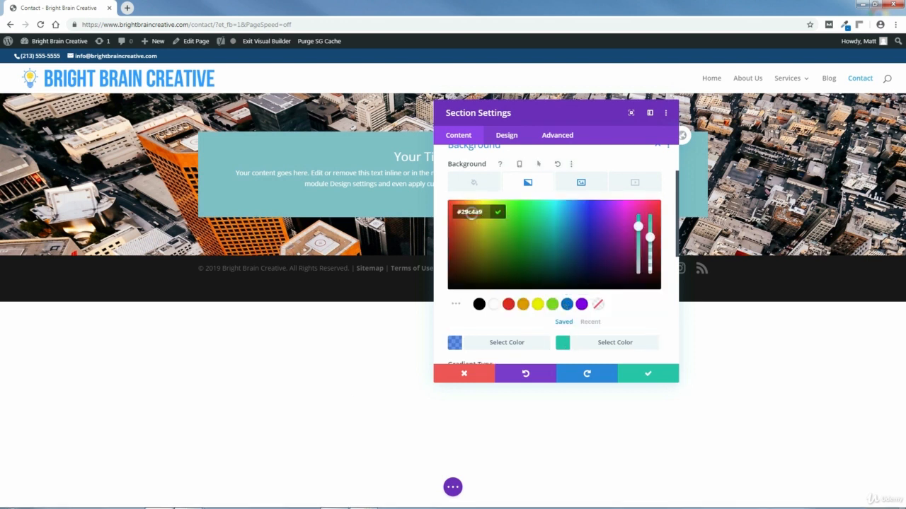
pyautogui.click(187, 500)
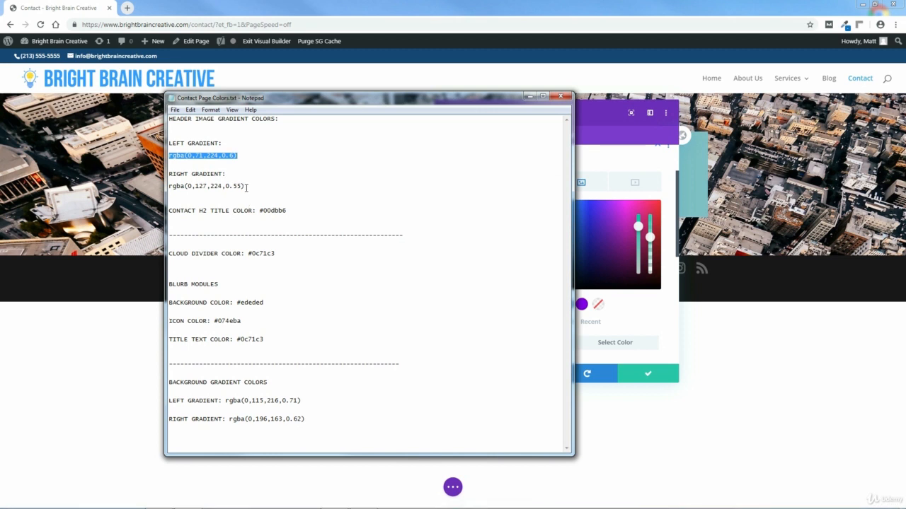
pyautogui.moveTo(246, 186); pyautogui.dragTo(173, 188)
pyautogui.rightClick(170, 186)
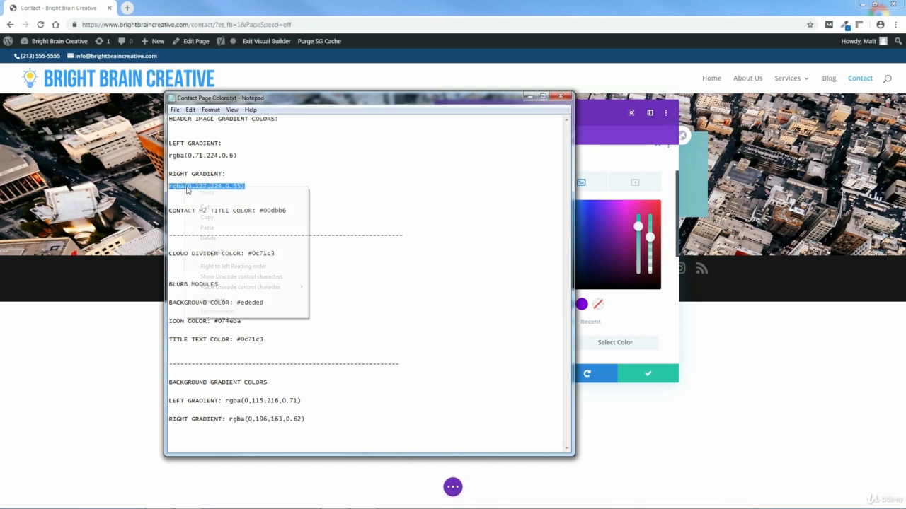
pyautogui.click(214, 219)
pyautogui.click(529, 96)
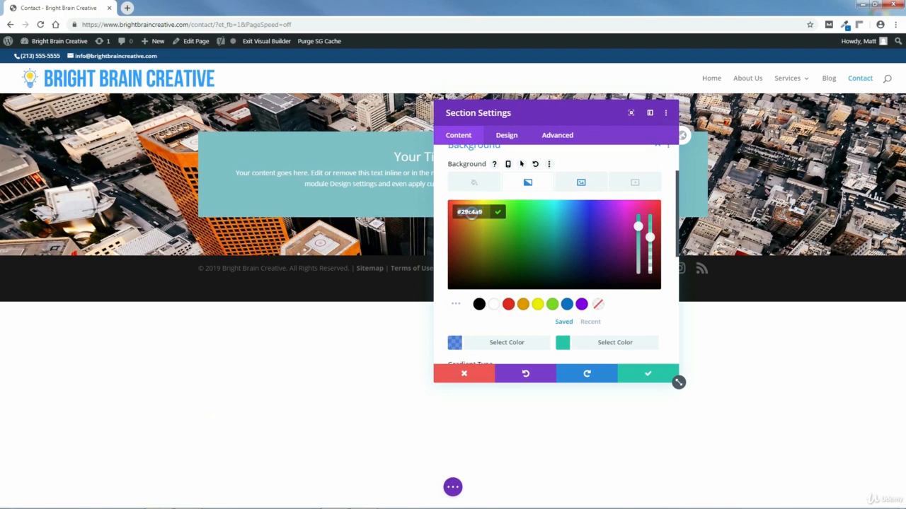
pyautogui.rightClick(459, 212)
pyautogui.click(495, 276)
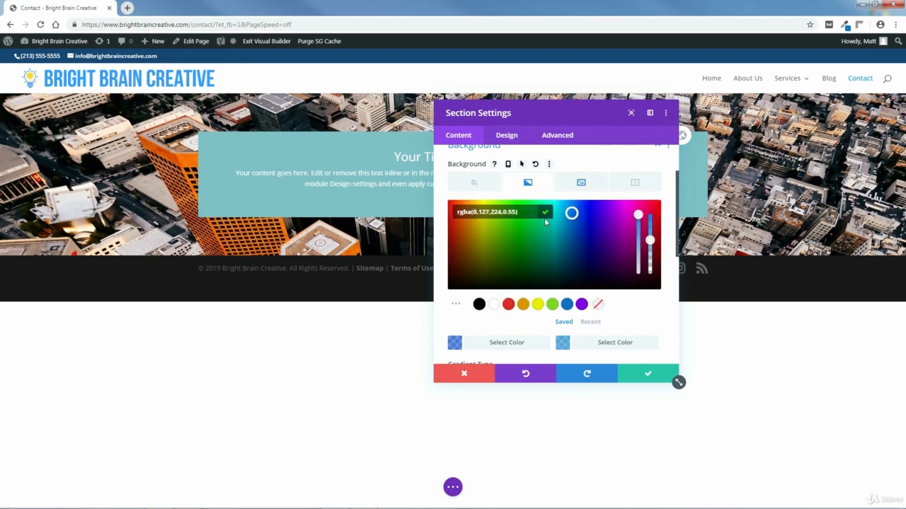
pyautogui.click(546, 215)
# - Place the gradient above the section's background image and accept the section settings
pyautogui.moveTo(677, 245); pyautogui.dragTo(685, 330)
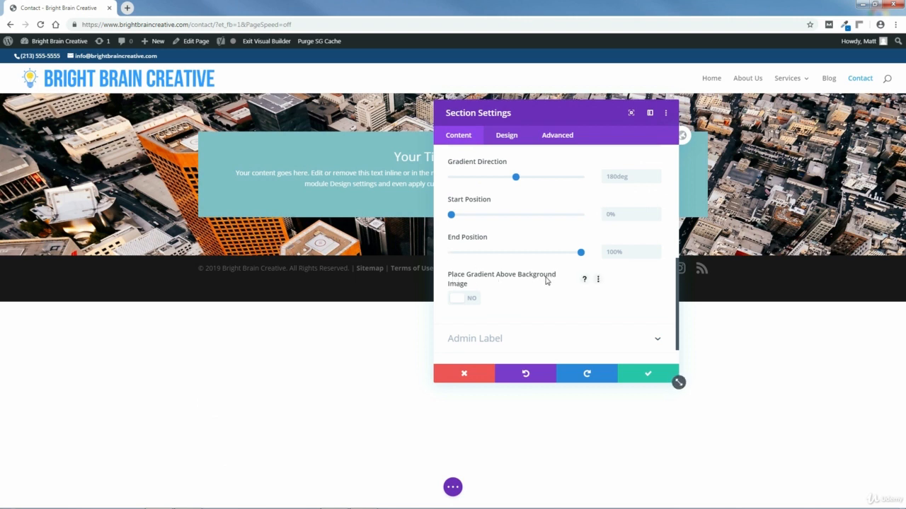
pyautogui.click(460, 300)
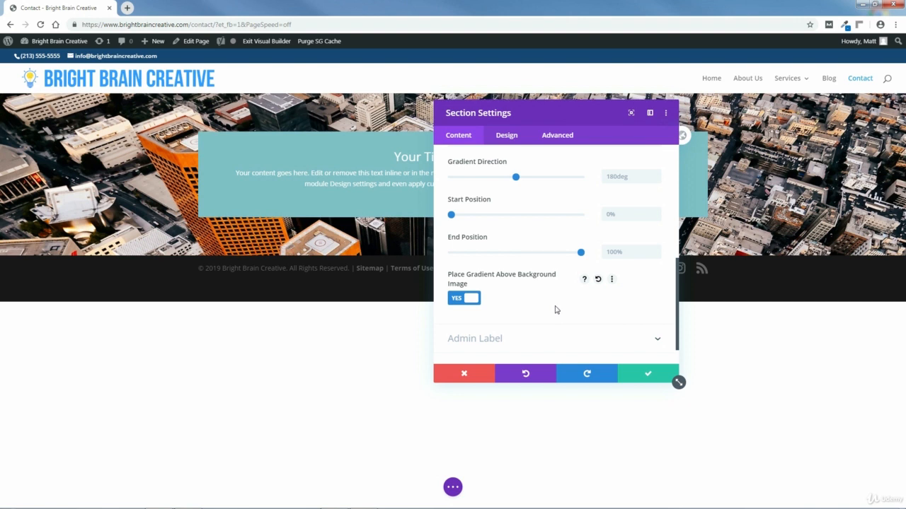
pyautogui.scroll(5, 678, 312)
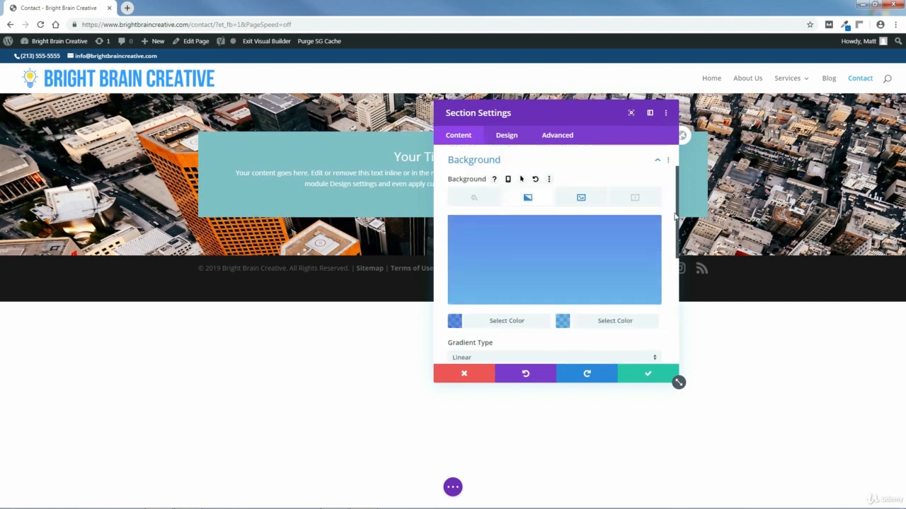
pyautogui.click(581, 213)
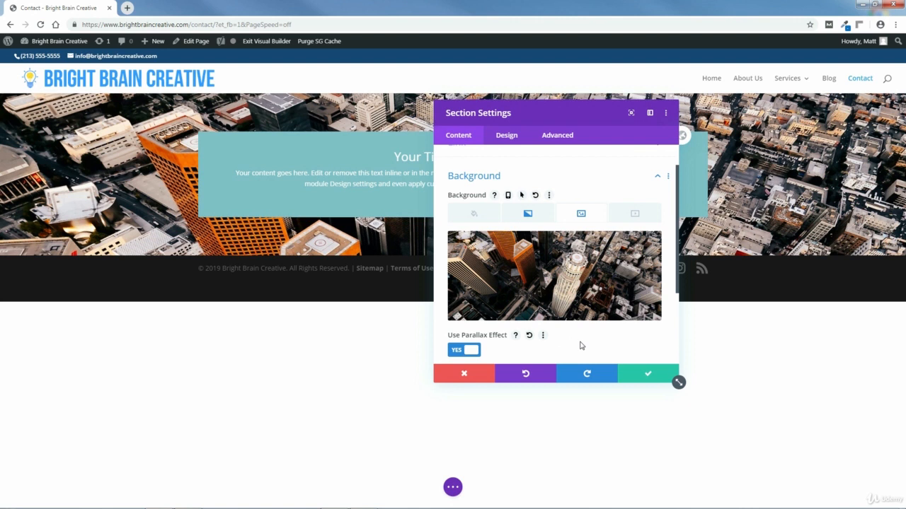
pyautogui.click(649, 376)
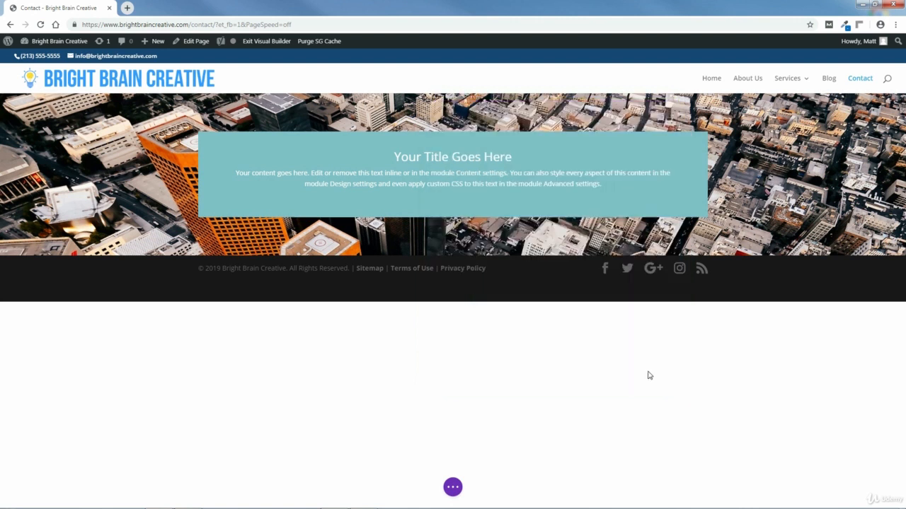
# - Save the Contact page and exit the visual builder
pyautogui.click(452, 488)
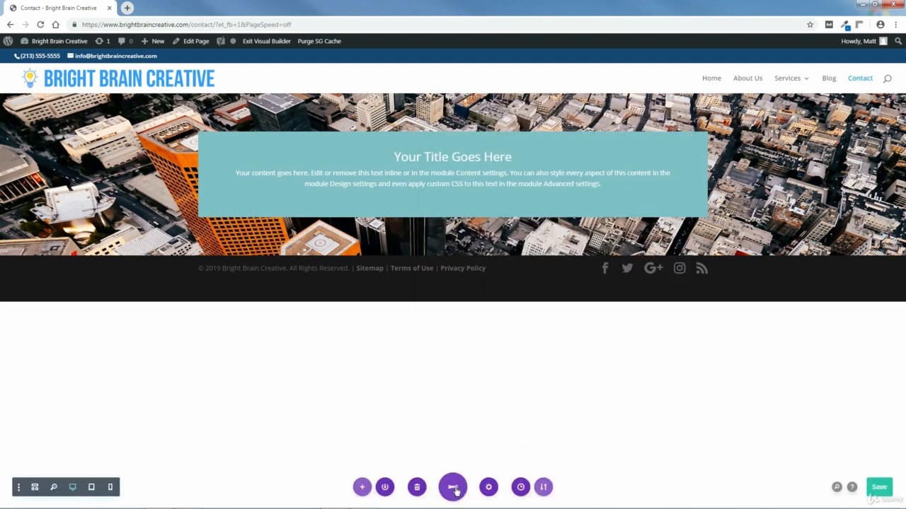
pyautogui.click(879, 489)
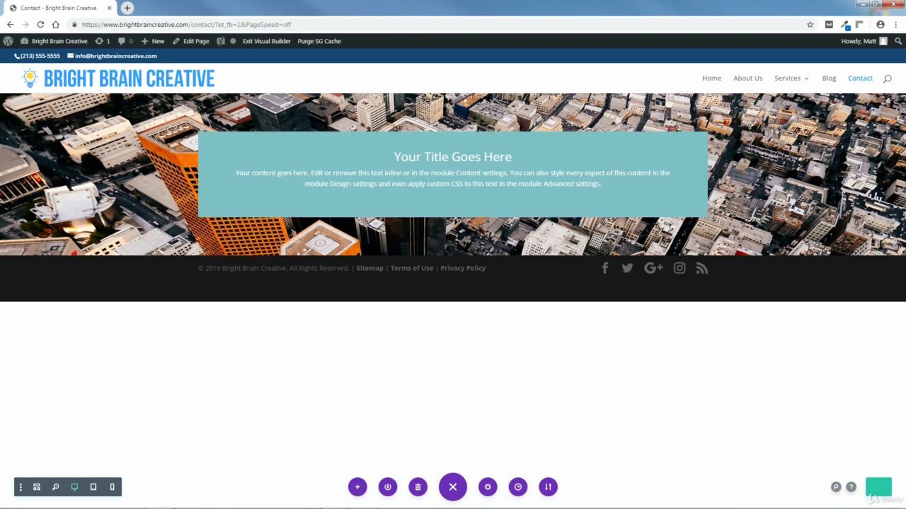
pyautogui.click(267, 43)
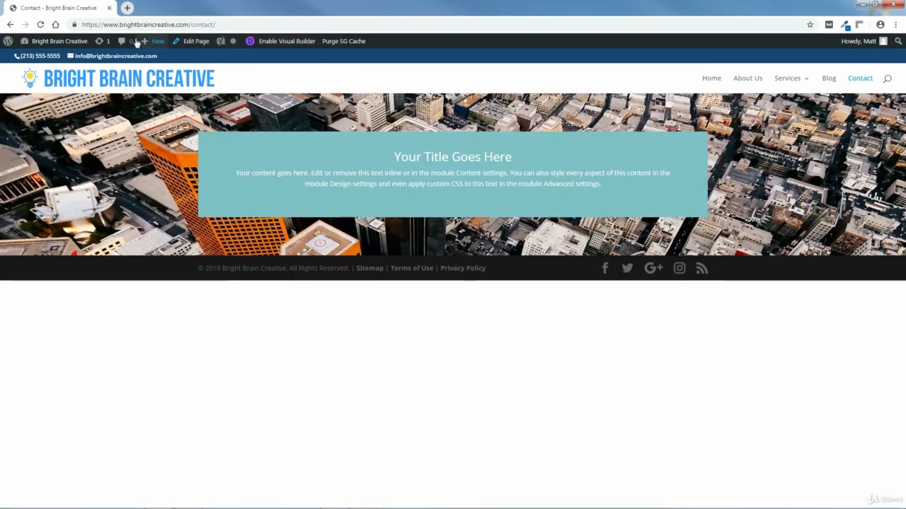
# - Open the WordPress Dashboard in a new browser tab and place that tab ahead of the Contact page's tab
pyautogui.moveTo(52, 41)
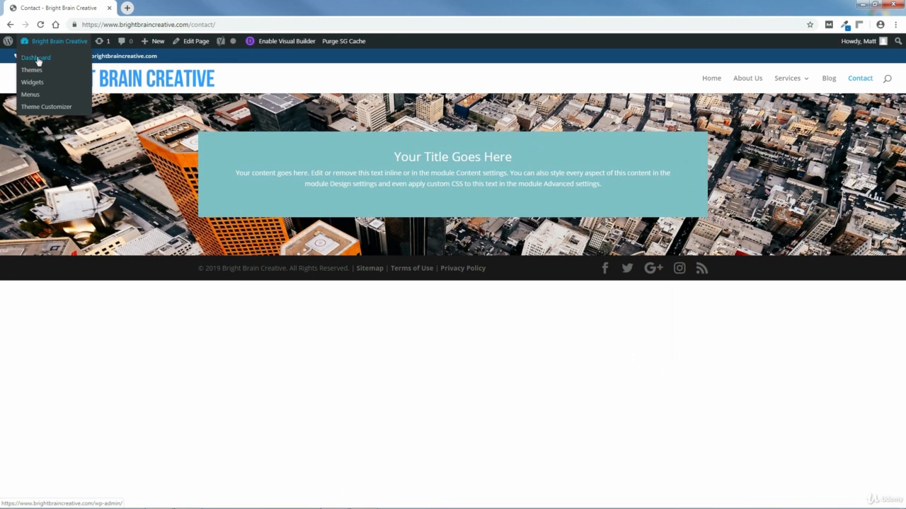
pyautogui.rightClick(38, 61)
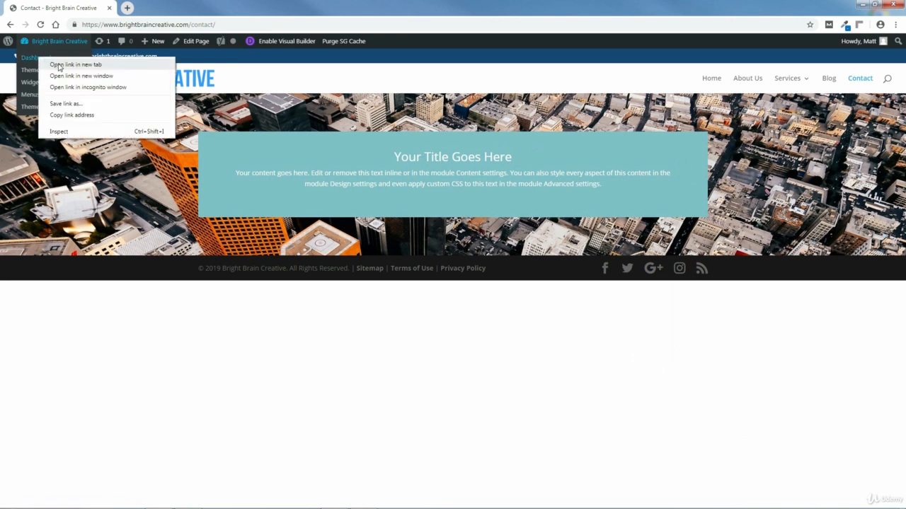
pyautogui.click(60, 65)
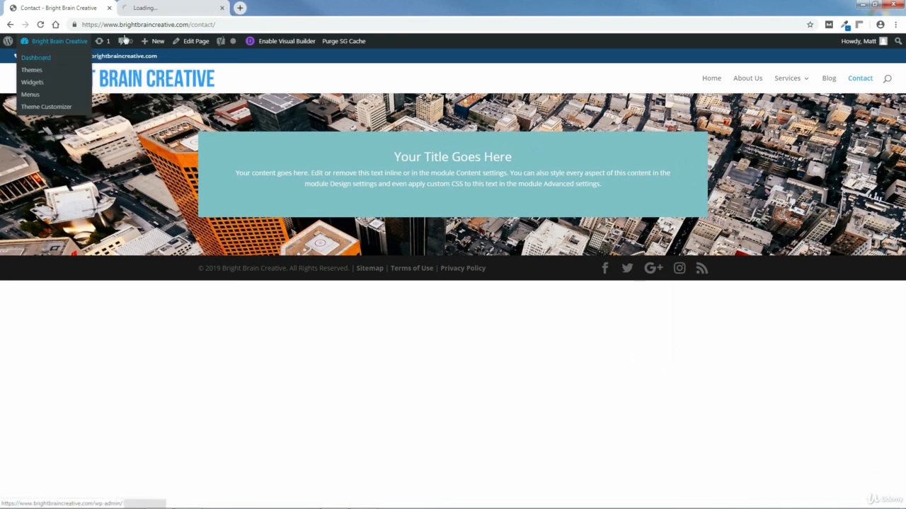
pyautogui.moveTo(153, 8); pyautogui.dragTo(62, 11)
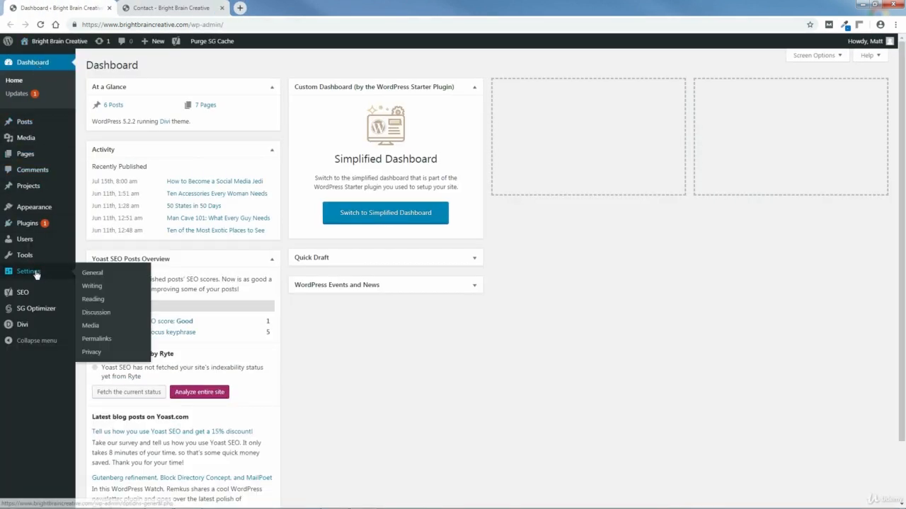
# - Open the Divi Theme Options and add two new lines at the end of the Custom CSS code
pyautogui.moveTo(29, 324)
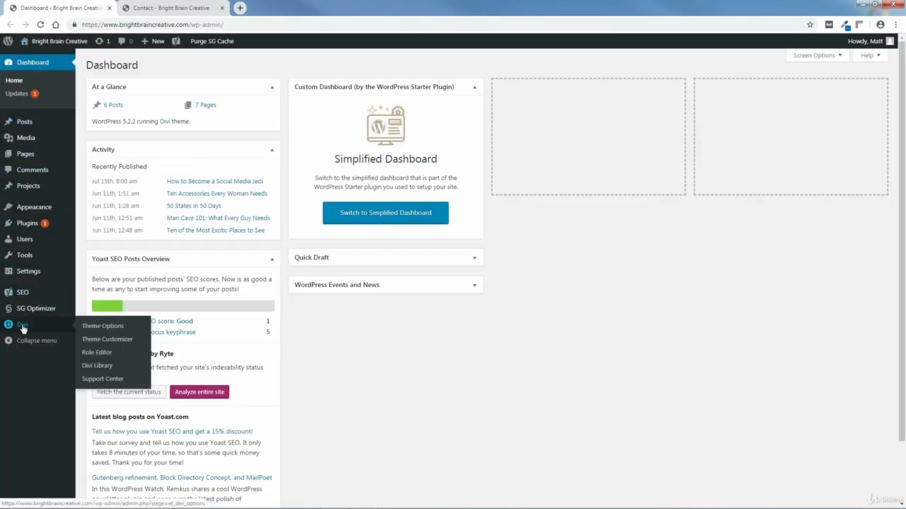
pyautogui.click(101, 327)
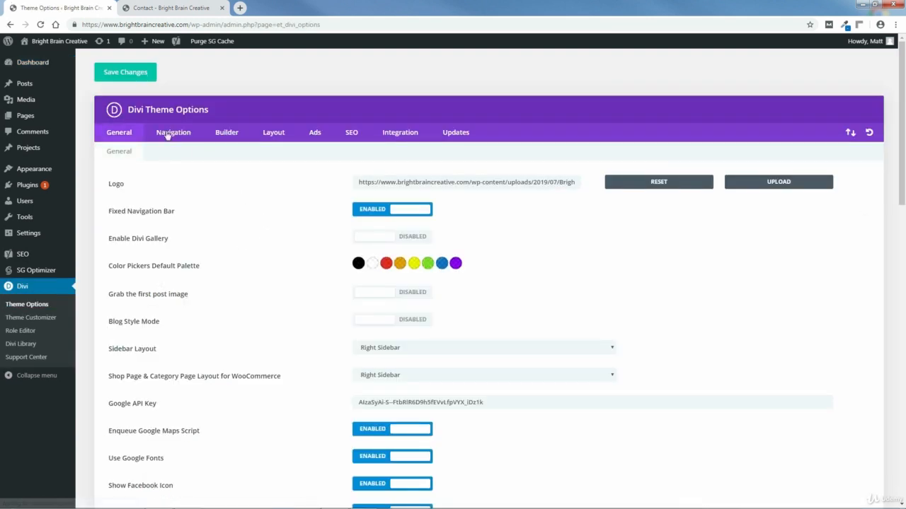
pyautogui.moveTo(900, 132); pyautogui.dragTo(903, 425)
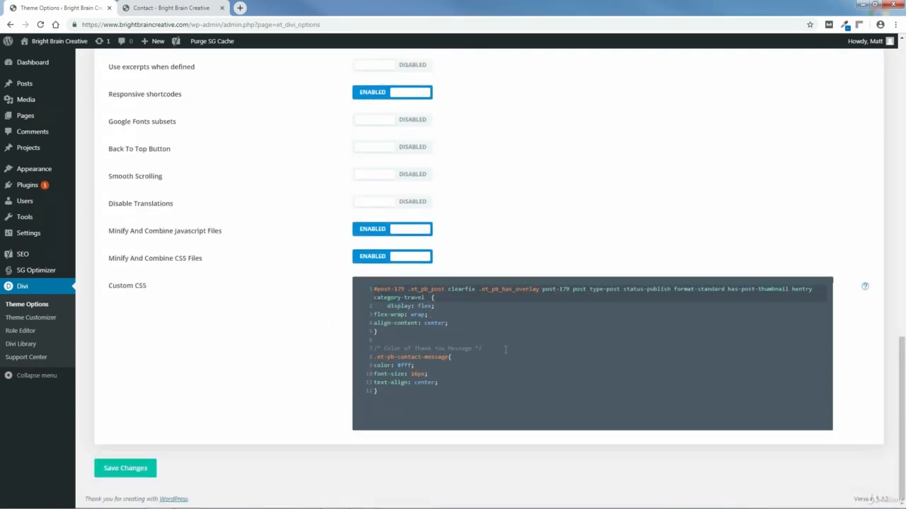
pyautogui.click(384, 391)
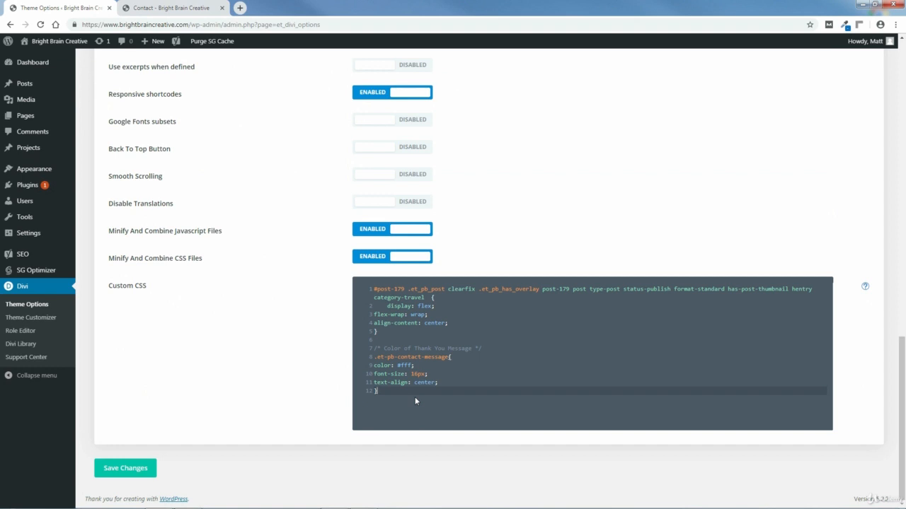
pyautogui.press('Return')
pyautogui.press('Return')
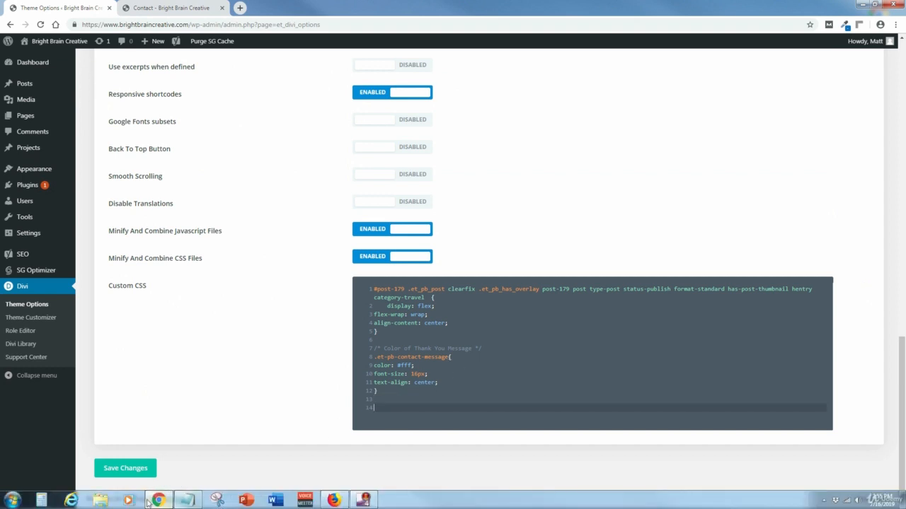
# - Open Color Gradient With Parallax.txt from Bright Brain Creative Website, PAGES, HOME PAGE, 3-EXTRAS INCLUDED SECTION, CUSTOM CSS on the C: drive
pyautogui.click(100, 500)
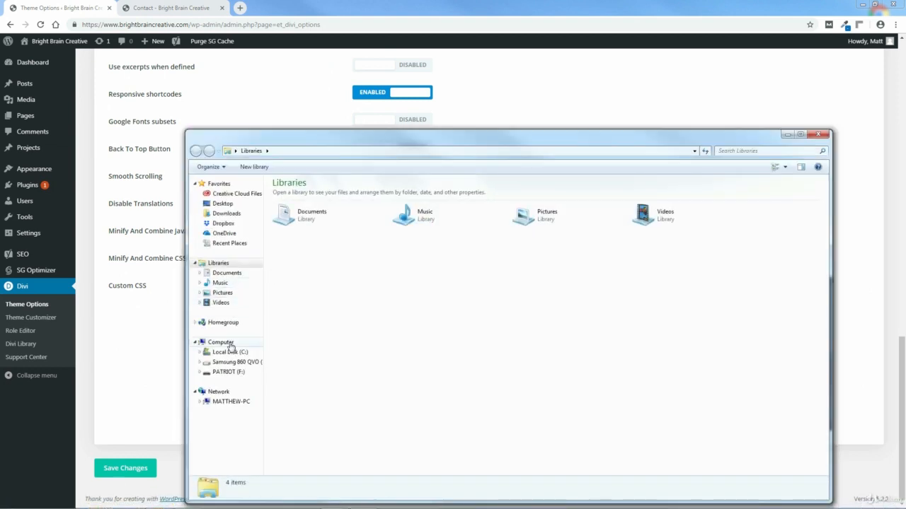
pyautogui.click(228, 352)
pyautogui.doubleClick(297, 204)
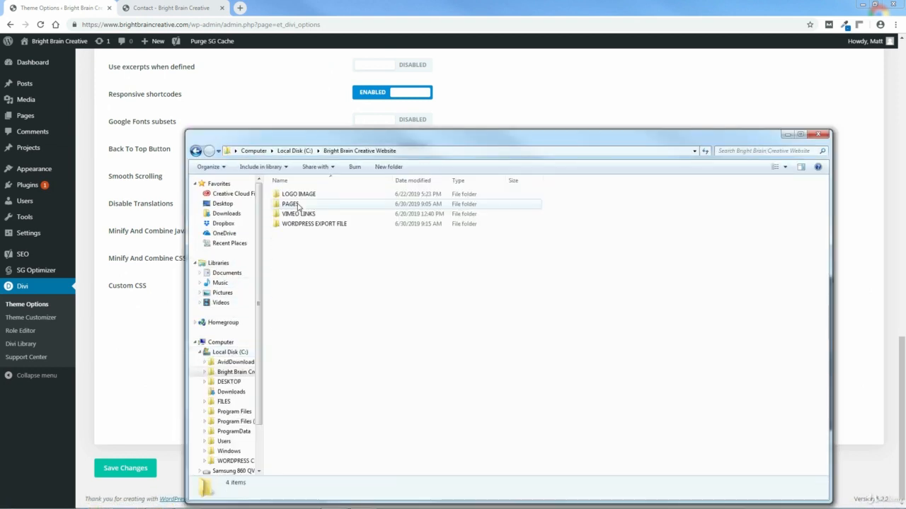
pyautogui.doubleClick(298, 205)
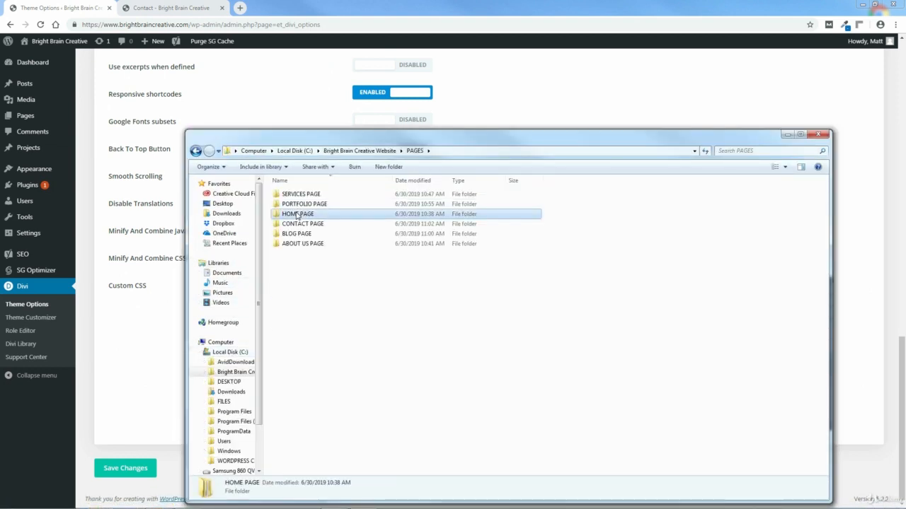
pyautogui.doubleClick(297, 214)
pyautogui.doubleClick(309, 217)
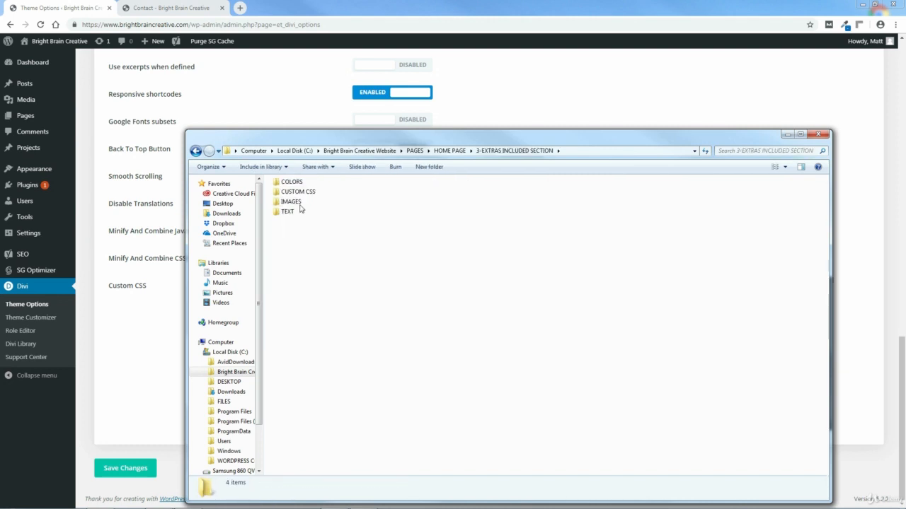
pyautogui.doubleClick(293, 195)
pyautogui.doubleClick(295, 195)
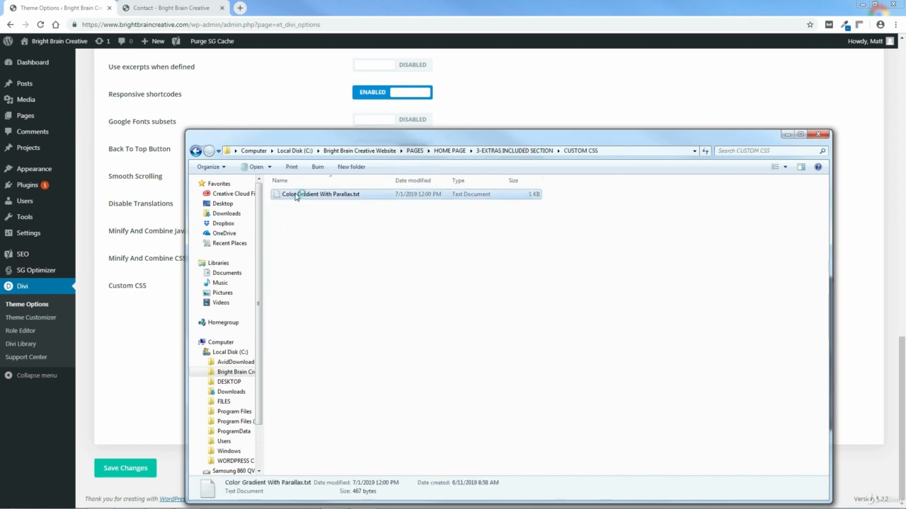
# - Copy the CSS code from the gradient overlay comment through the last closing brace, and put the notes and folder windows away
pyautogui.moveTo(177, 274); pyautogui.dragTo(158, 176)
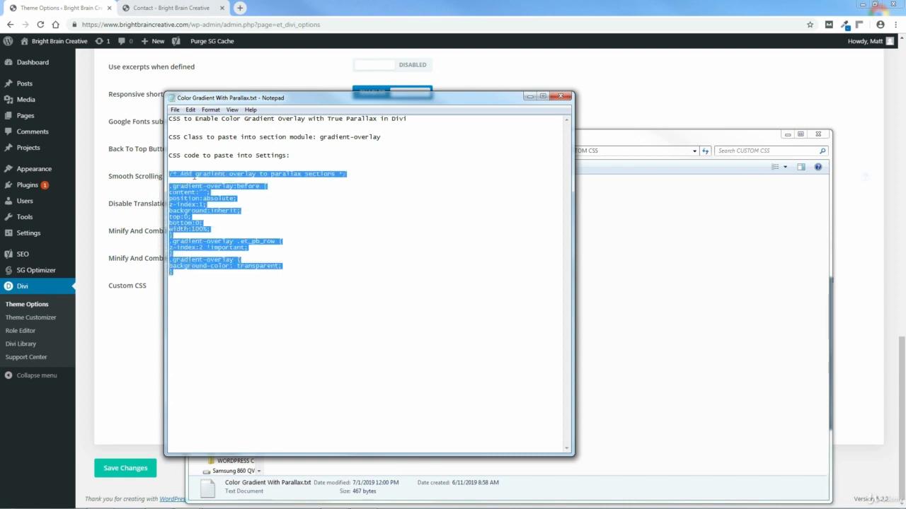
pyautogui.rightClick(222, 171)
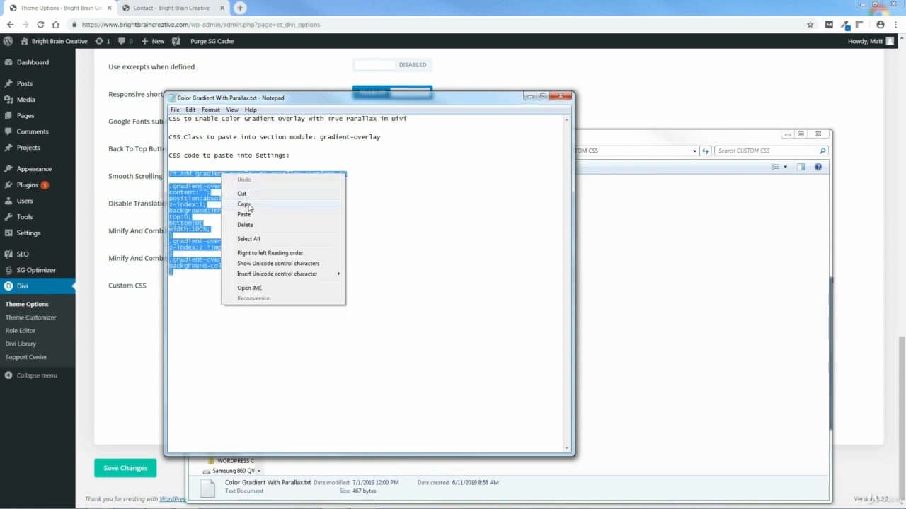
pyautogui.click(241, 204)
pyautogui.click(529, 96)
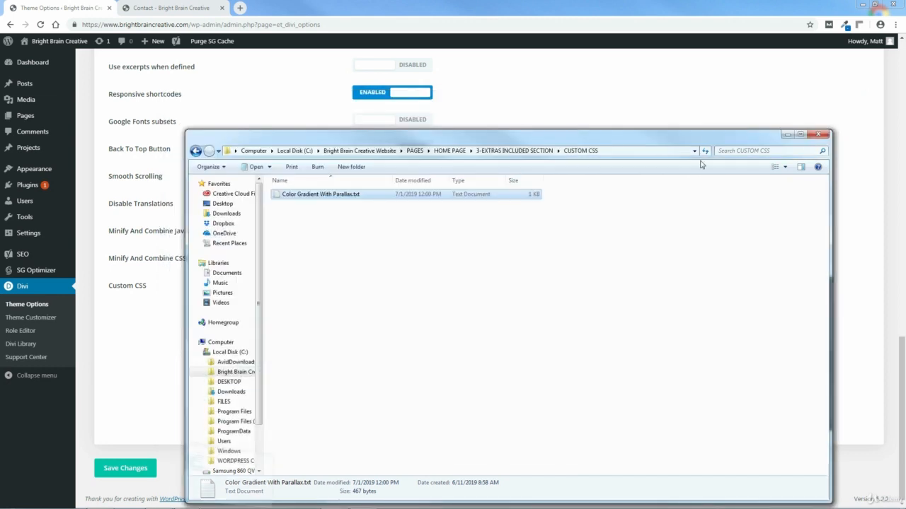
pyautogui.click(818, 134)
# - Paste the gradient overlay CSS at the end of the Custom CSS, save the theme options and close their browser tab
pyautogui.click(395, 407)
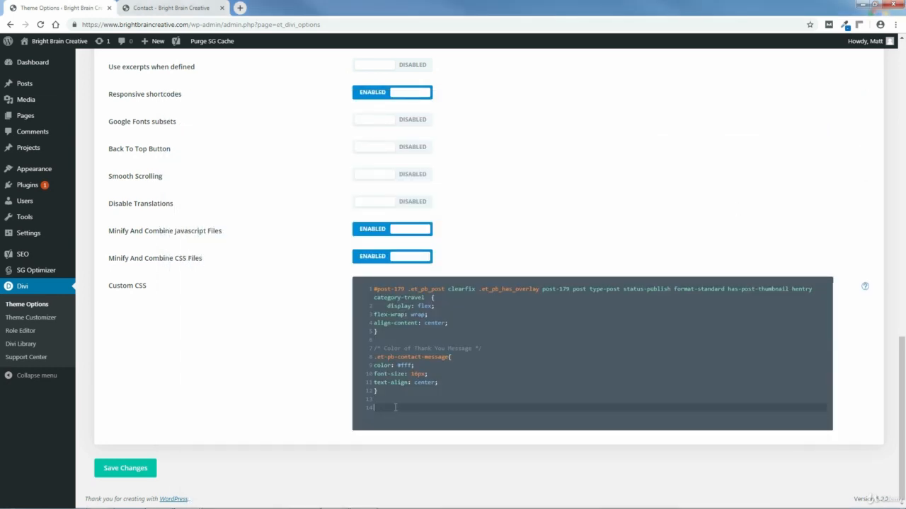
pyautogui.rightClick(395, 408)
pyautogui.click(418, 335)
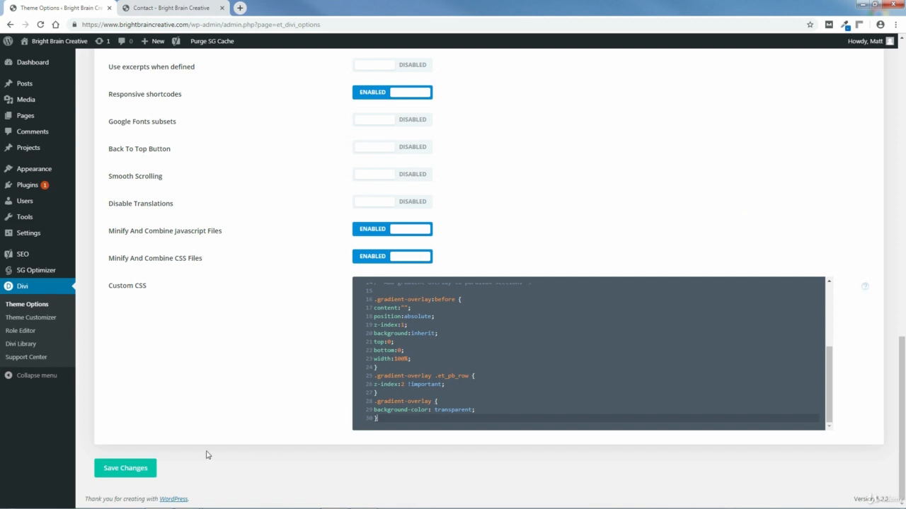
pyautogui.click(125, 469)
pyautogui.click(109, 8)
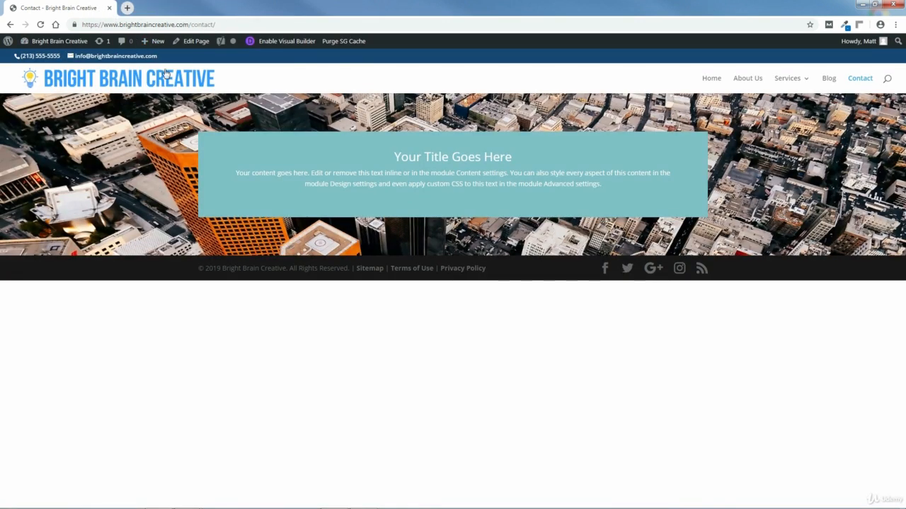
# - Enable the Visual Builder on the Contact page and open the header section's CSS ID and class settings
pyautogui.click(283, 42)
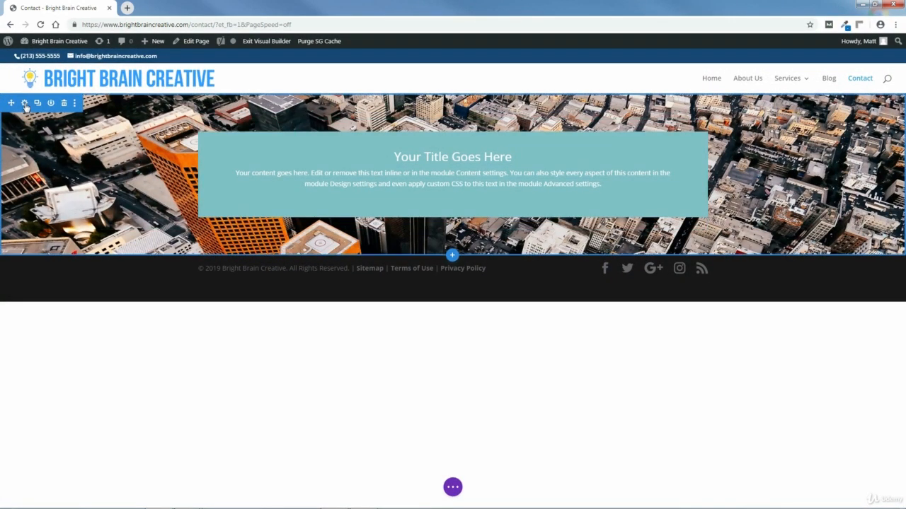
pyautogui.click(24, 103)
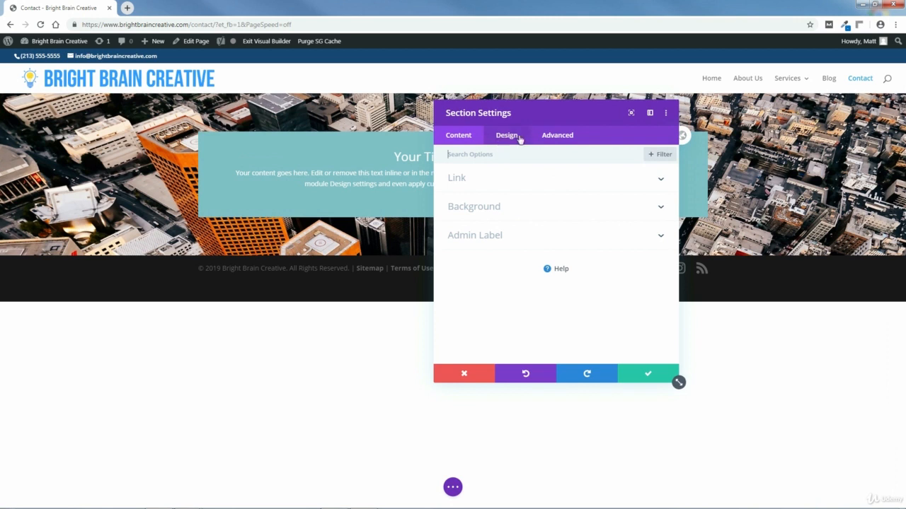
pyautogui.click(556, 137)
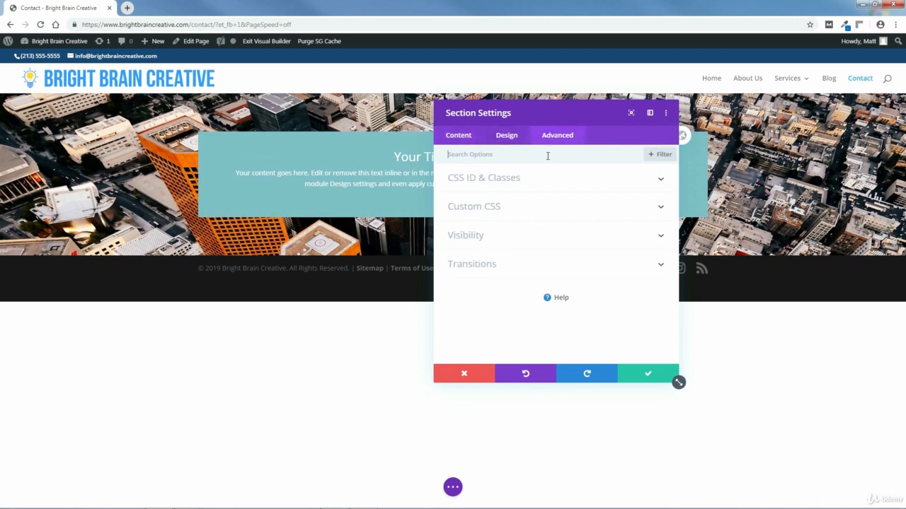
pyautogui.click(498, 182)
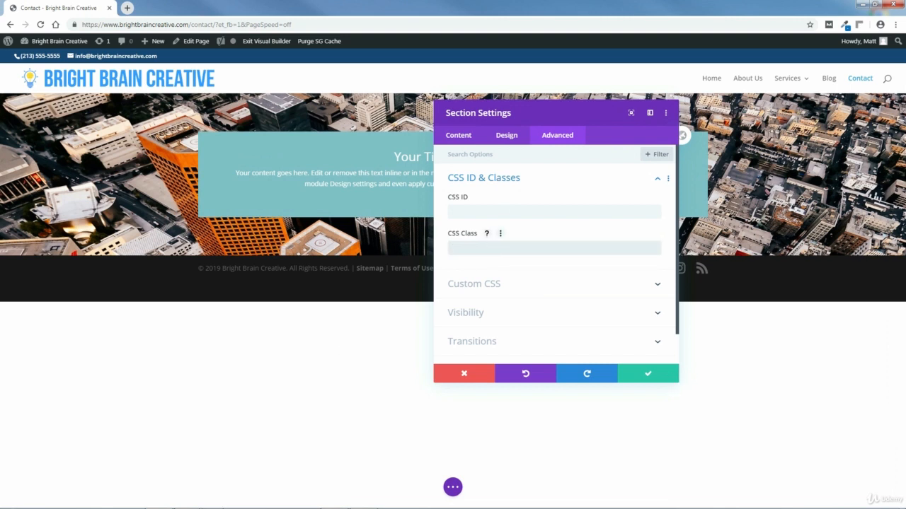
# - Copy the class name gradient-overlay from the Color Gradient With Parallax notes in Notepad and close the notes
pyautogui.moveTo(187, 501)
pyautogui.click(242, 454)
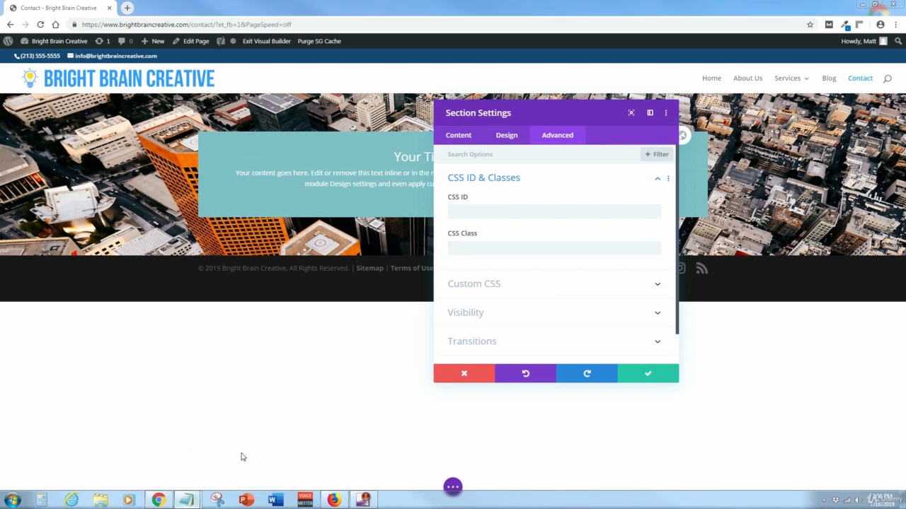
pyautogui.moveTo(382, 137); pyautogui.dragTo(323, 137)
pyautogui.rightClick(327, 135)
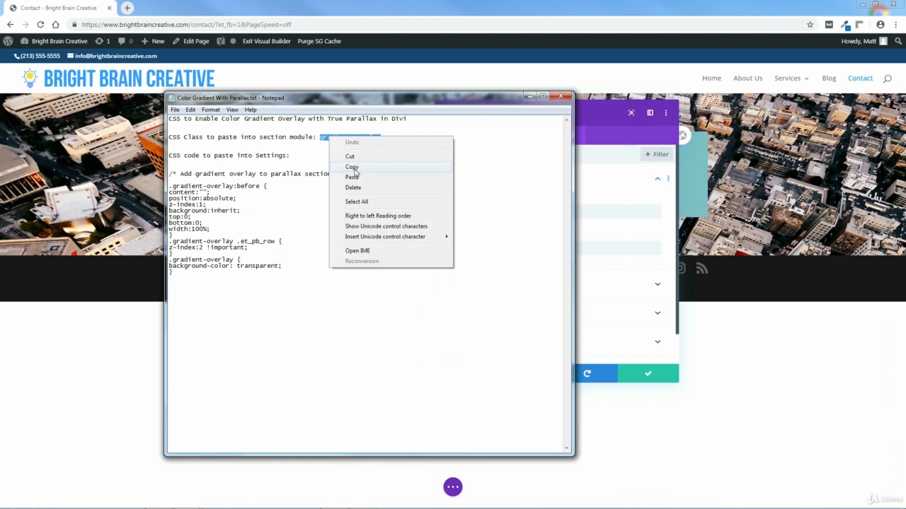
pyautogui.click(351, 167)
pyautogui.click(559, 97)
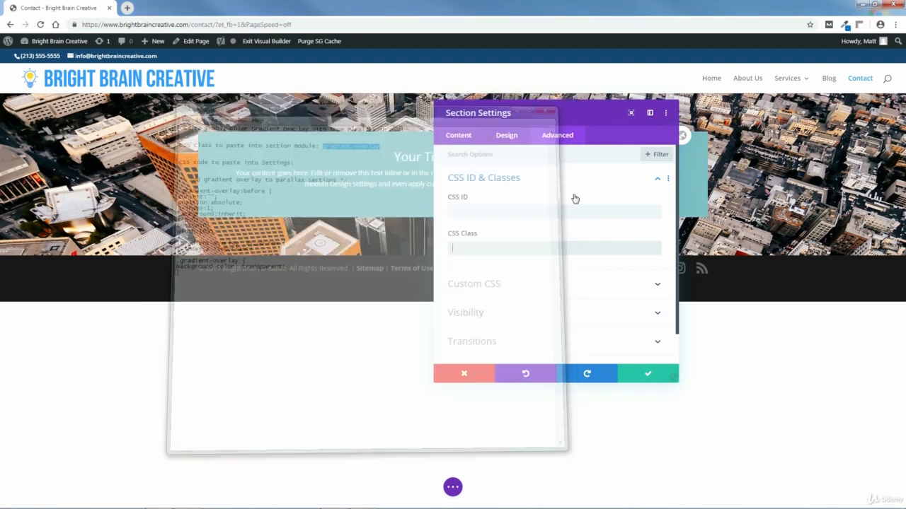
# - Paste gradient-overlay as the section's CSS class, accept the section settings and save the page
pyautogui.rightClick(485, 248)
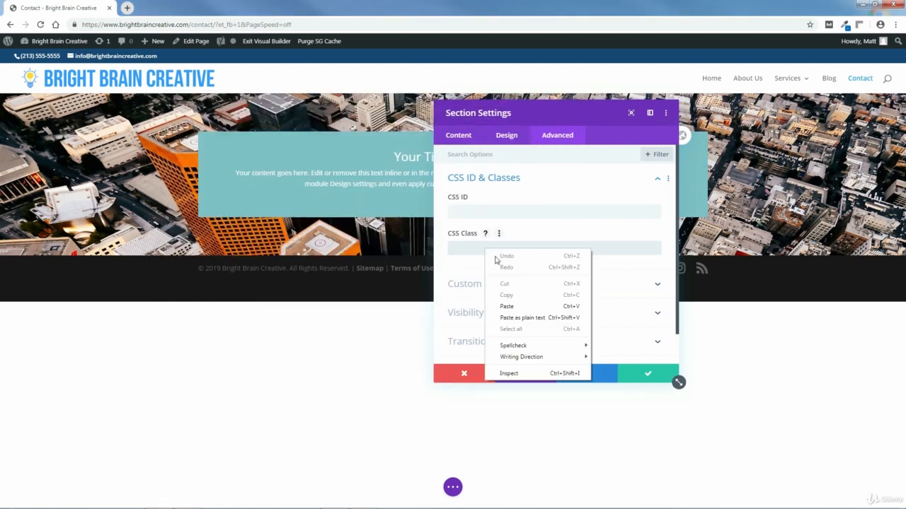
pyautogui.click(505, 303)
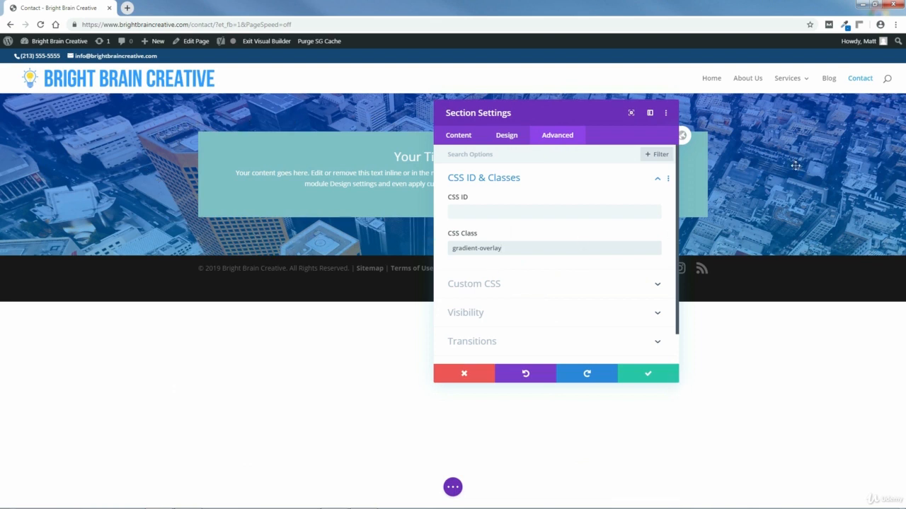
pyautogui.click(649, 376)
pyautogui.click(453, 488)
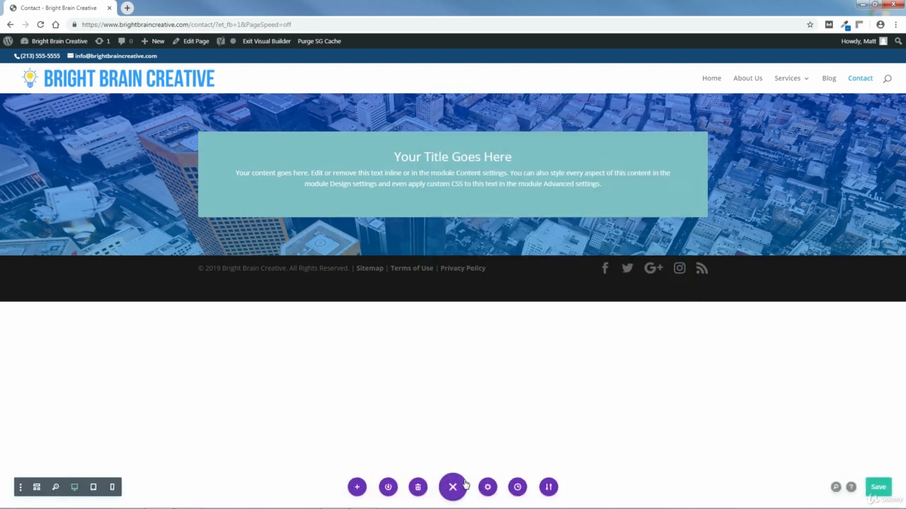
pyautogui.click(878, 488)
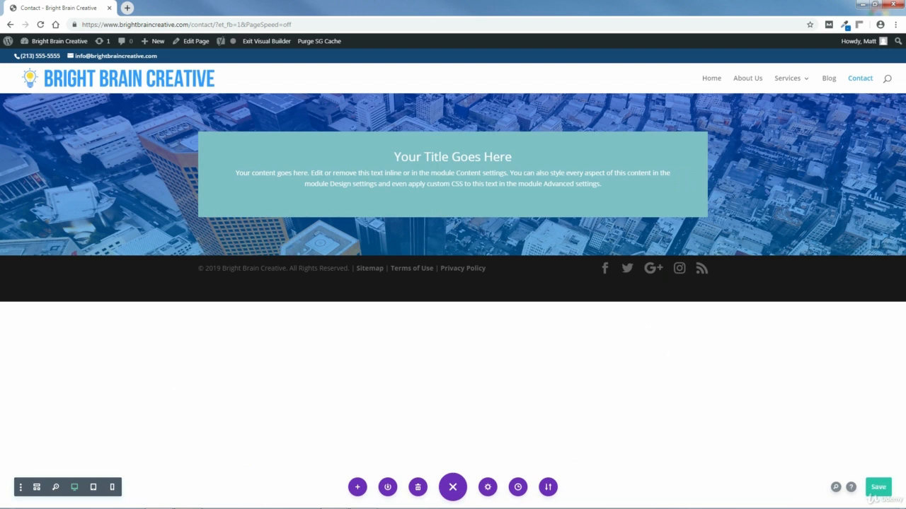
# - Open the Call To Action module's settings beside the header text and replace its title with "Contact"
pyautogui.moveTo(391, 162)
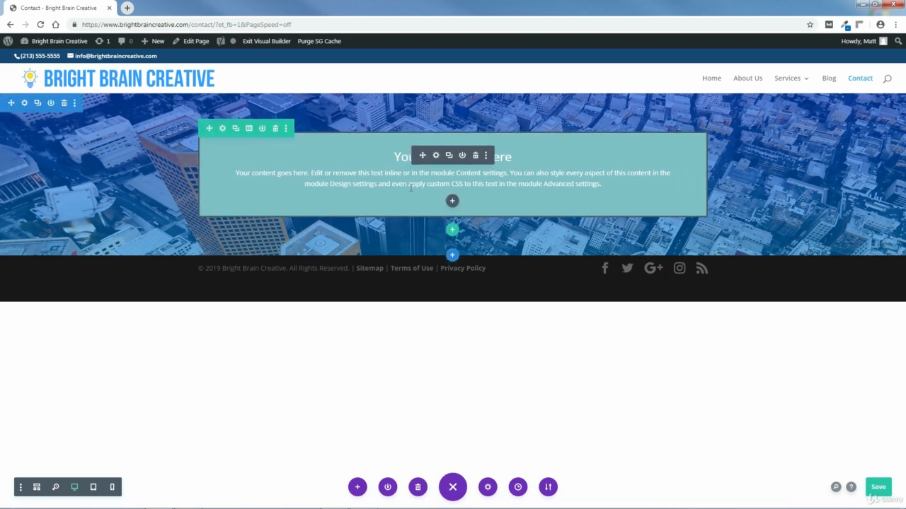
pyautogui.click(436, 157)
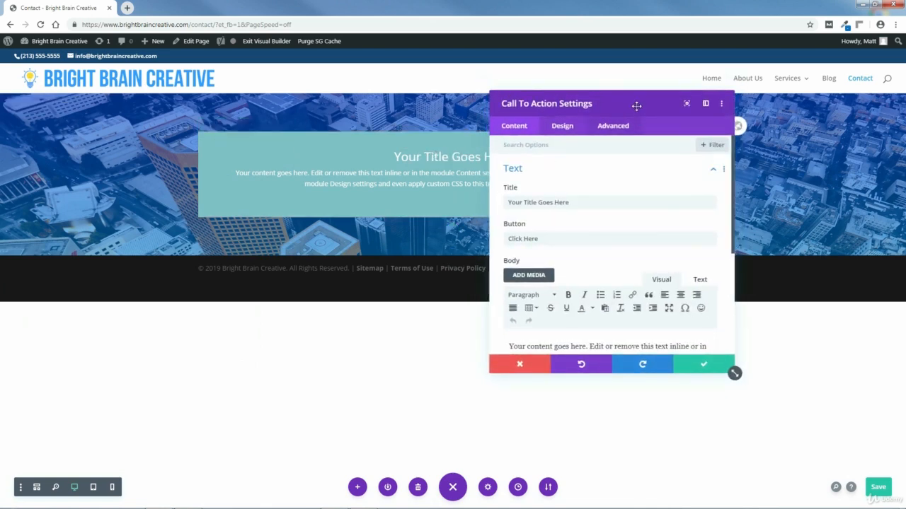
pyautogui.moveTo(618, 109); pyautogui.dragTo(160, 111)
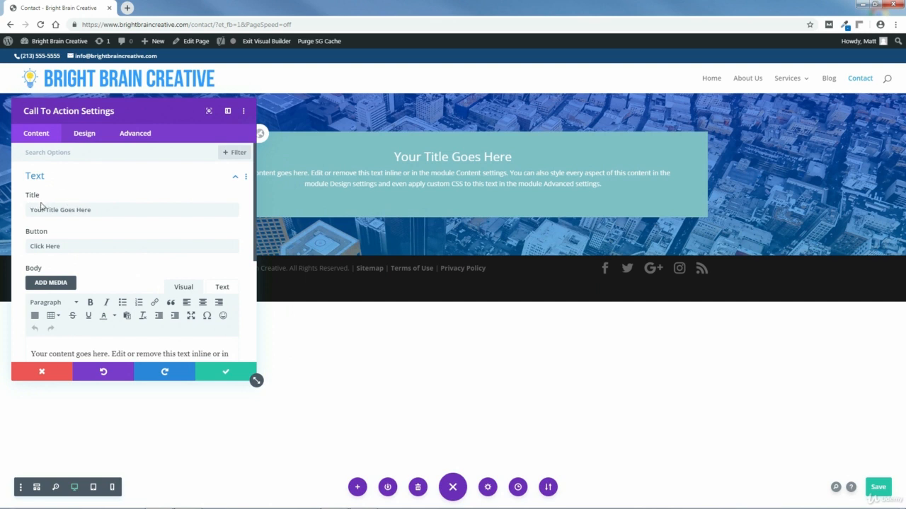
pyautogui.moveTo(92, 210); pyautogui.dragTo(20, 211)
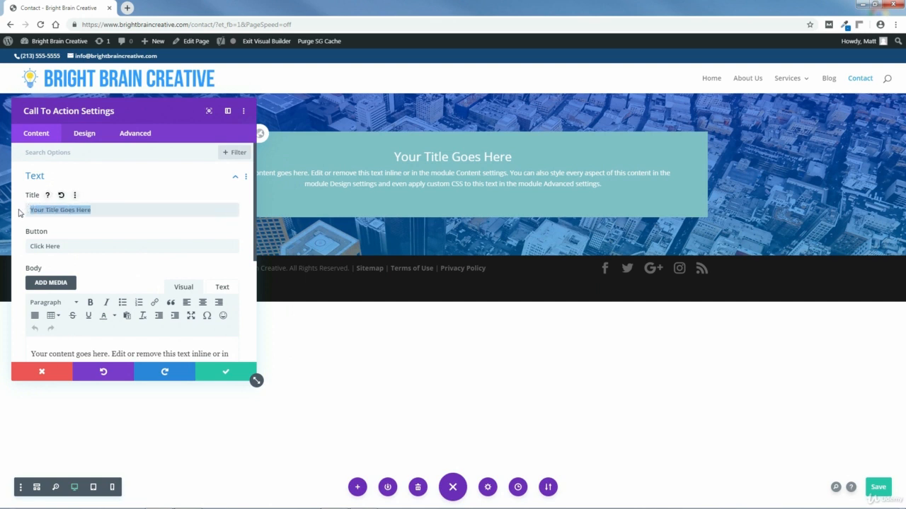
pyautogui.press('BackSpace')
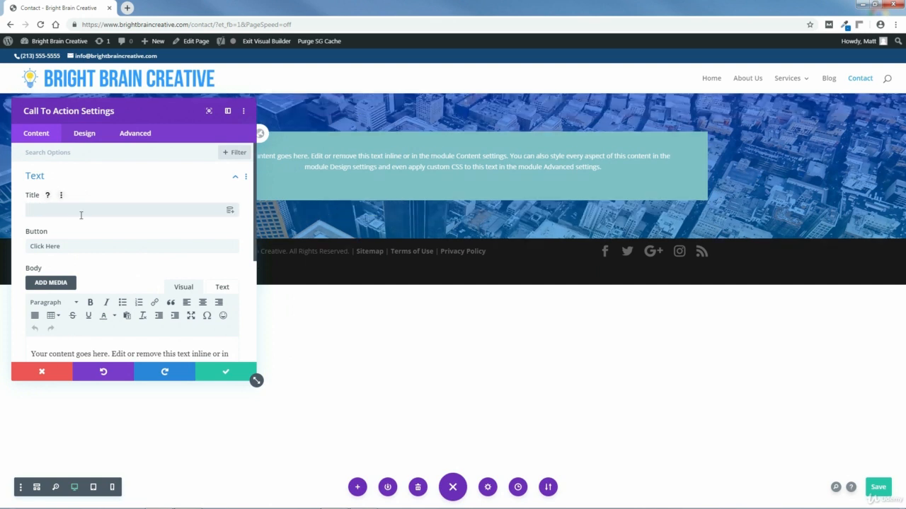
pyautogui.write('Contact')
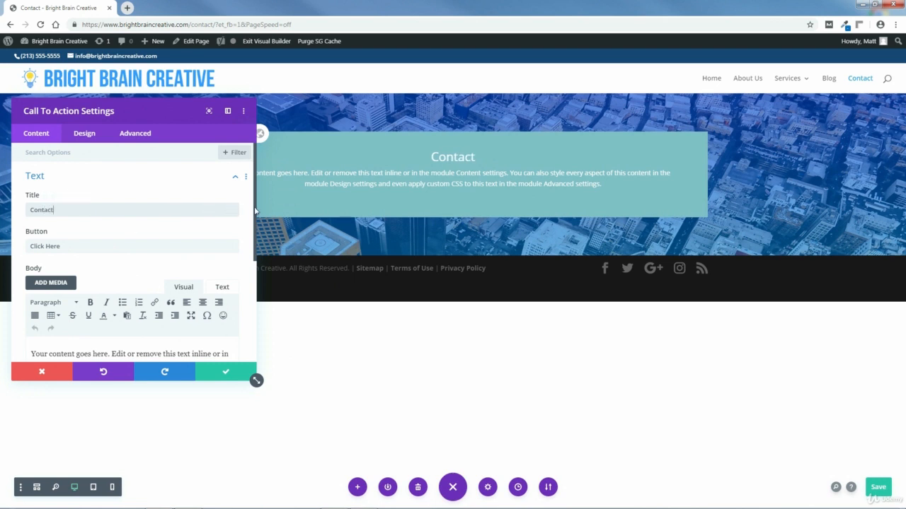
# - Replace the Call To Action's placeholder body text with "We Want To Hear From You"
pyautogui.moveTo(255, 211); pyautogui.dragTo(29, 259)
pyautogui.click(223, 291)
pyautogui.press('BackSpace')
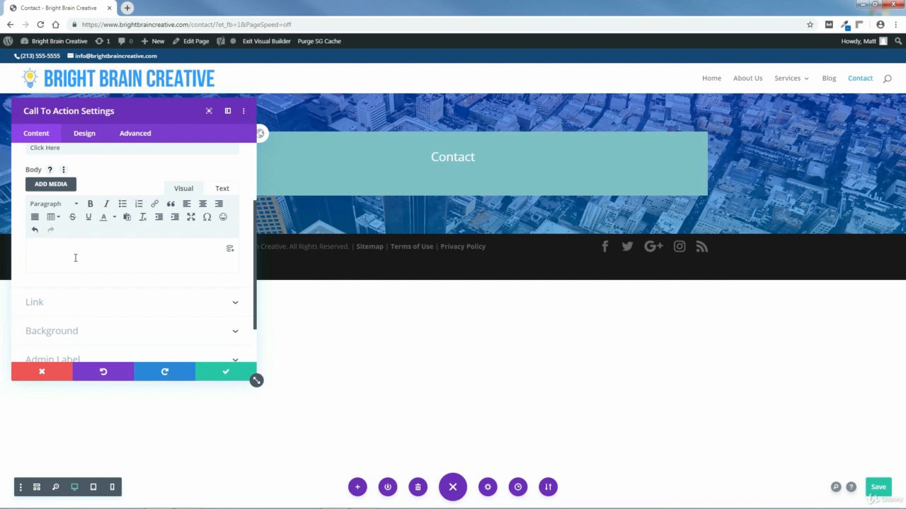
pyautogui.write('We Want')
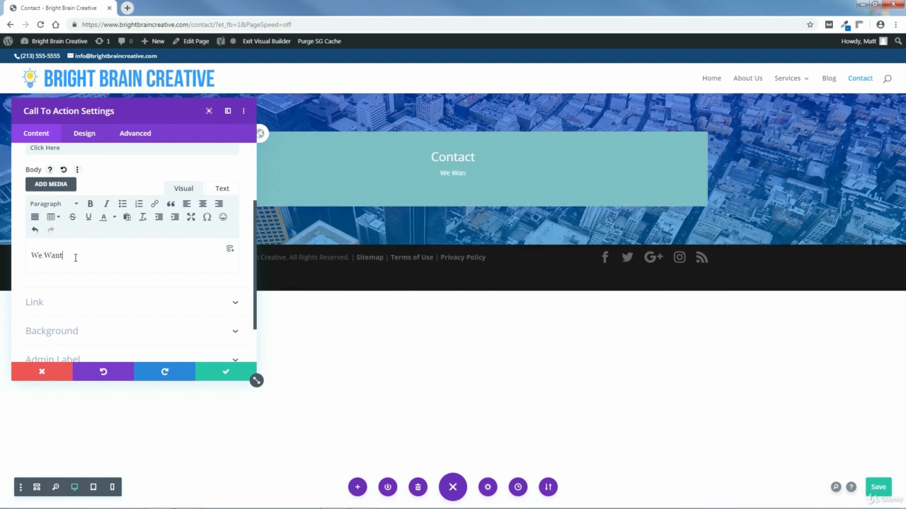
pyautogui.write(' To Hear From You')
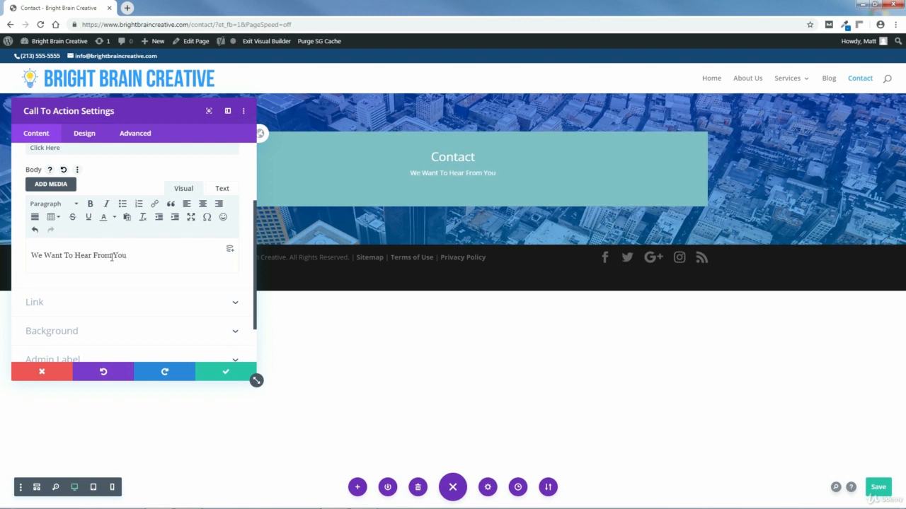
# - Remove the teal background color from the Call To Action module
pyautogui.scroll(-2, 243, 218)
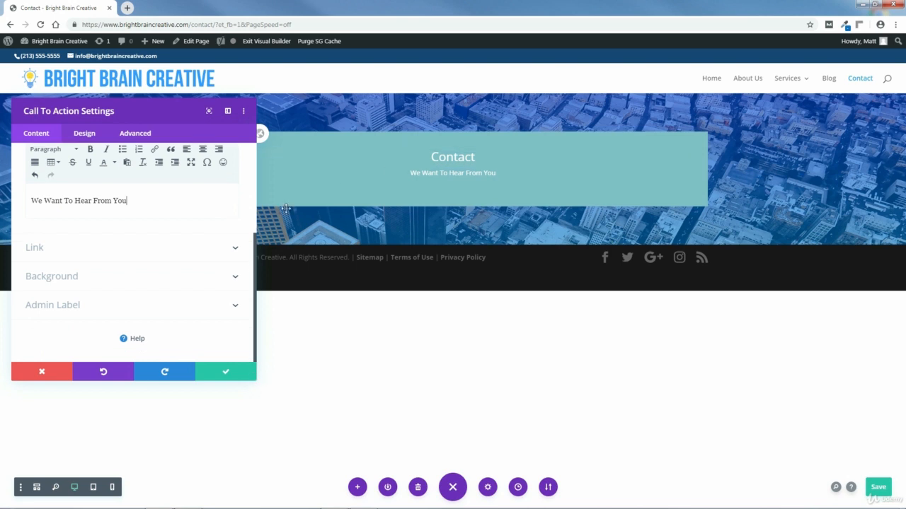
pyautogui.click(53, 278)
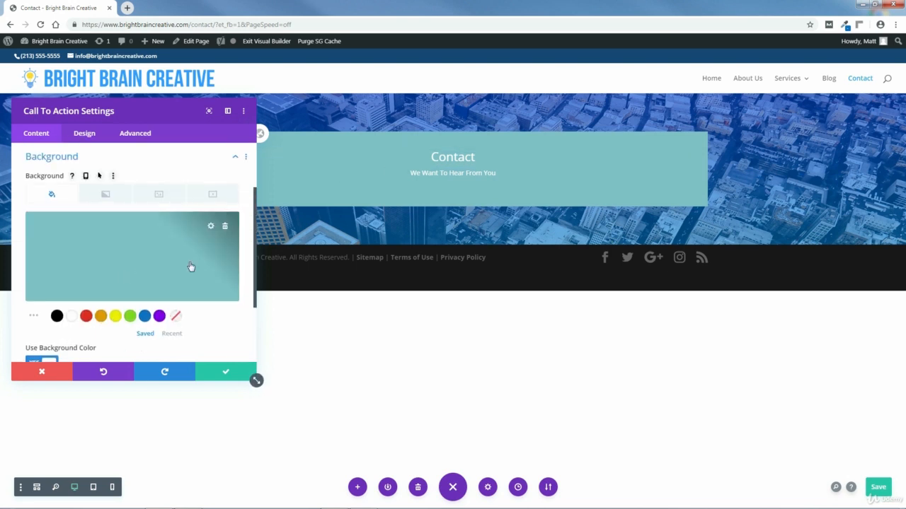
pyautogui.click(225, 227)
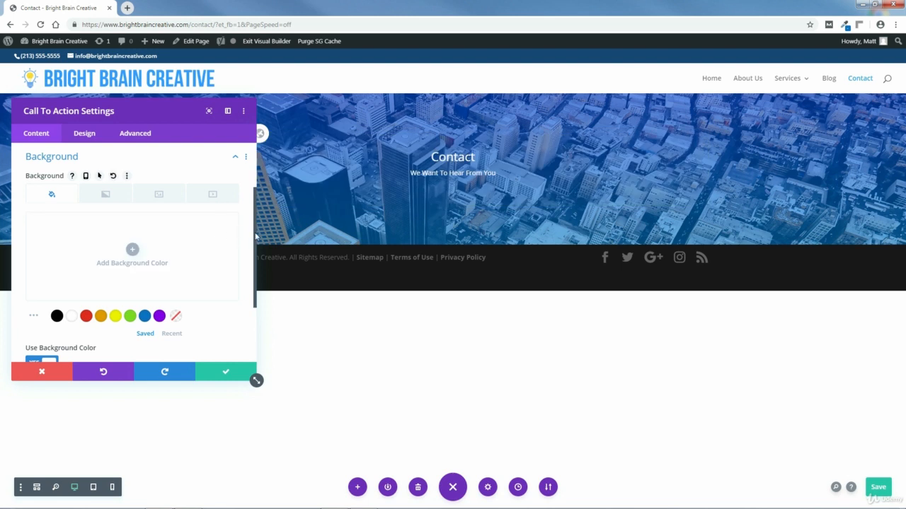
pyautogui.scroll(3, 256, 236)
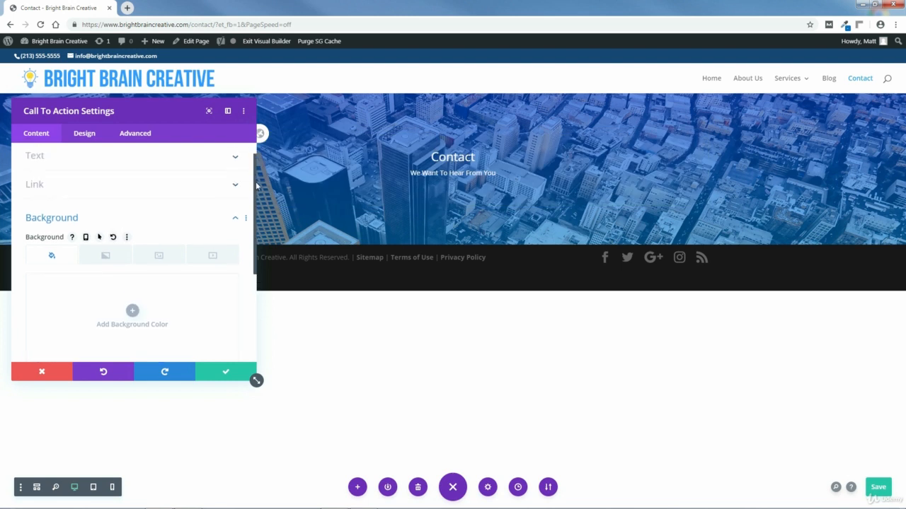
# - Set the Call To Action's title font to Montserrat and its font style to all uppercase
pyautogui.click(85, 135)
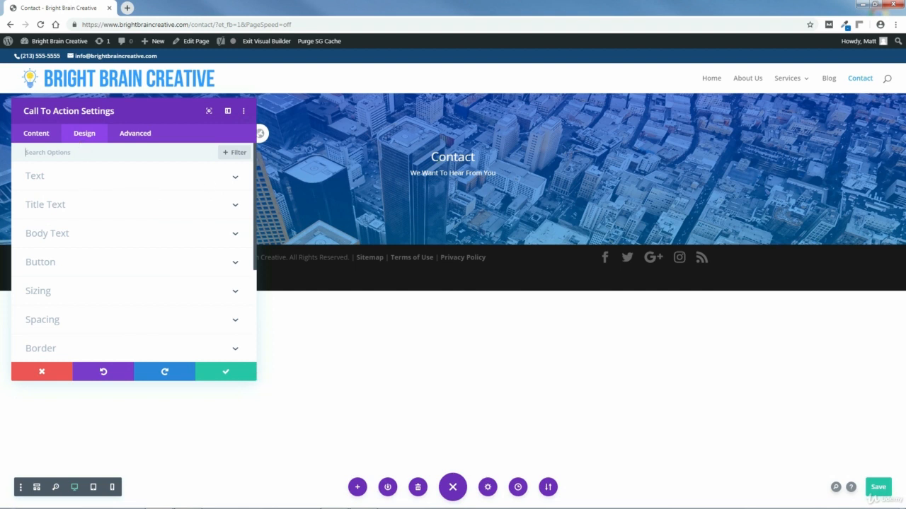
pyautogui.click(48, 205)
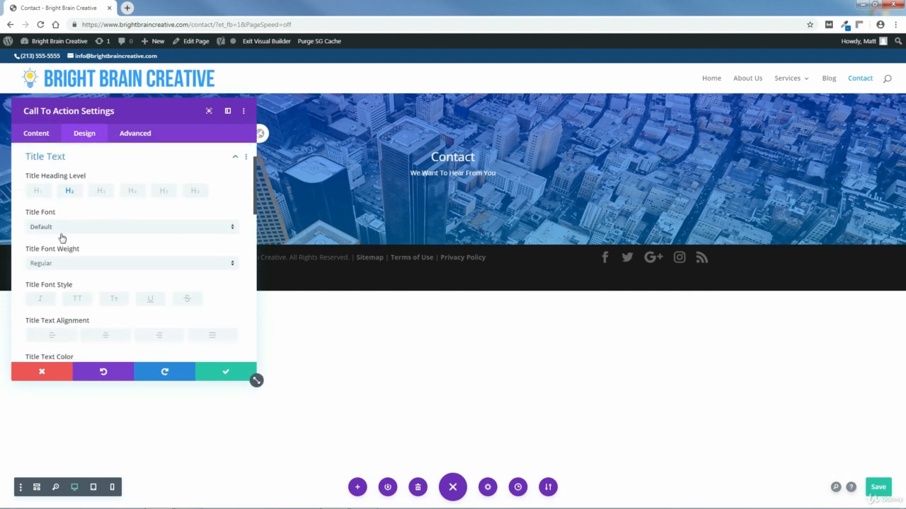
pyautogui.click(49, 229)
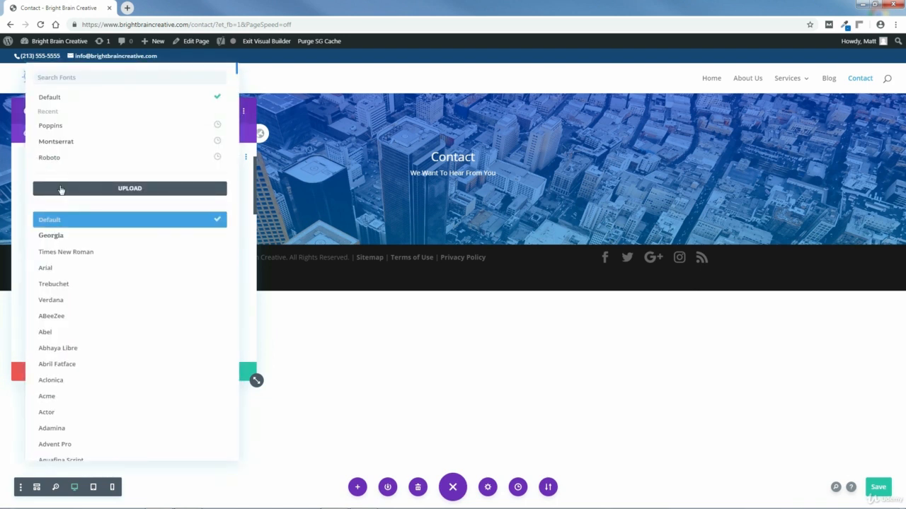
pyautogui.click(61, 147)
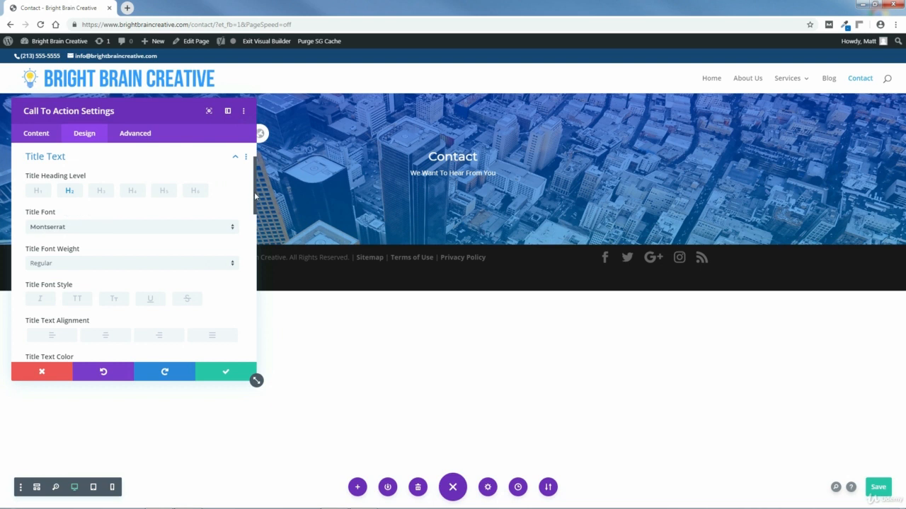
pyautogui.scroll(-3, 212, 213)
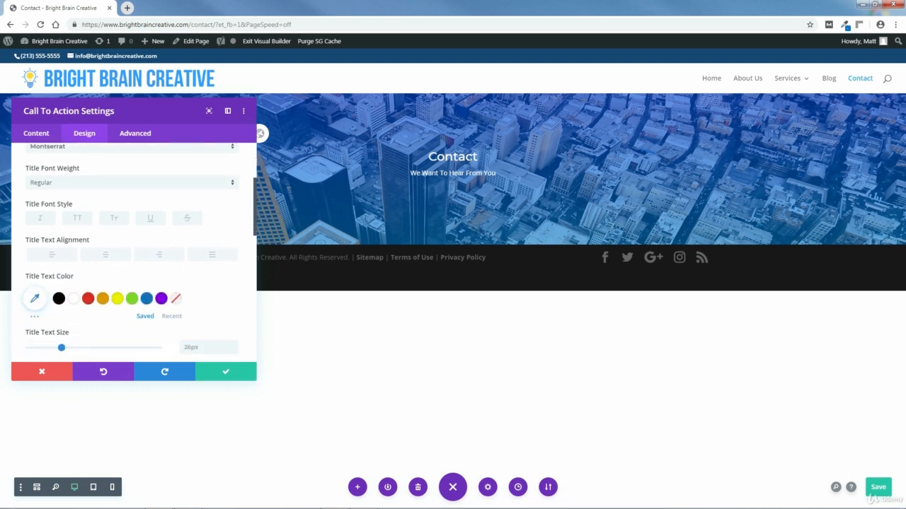
pyautogui.click(78, 220)
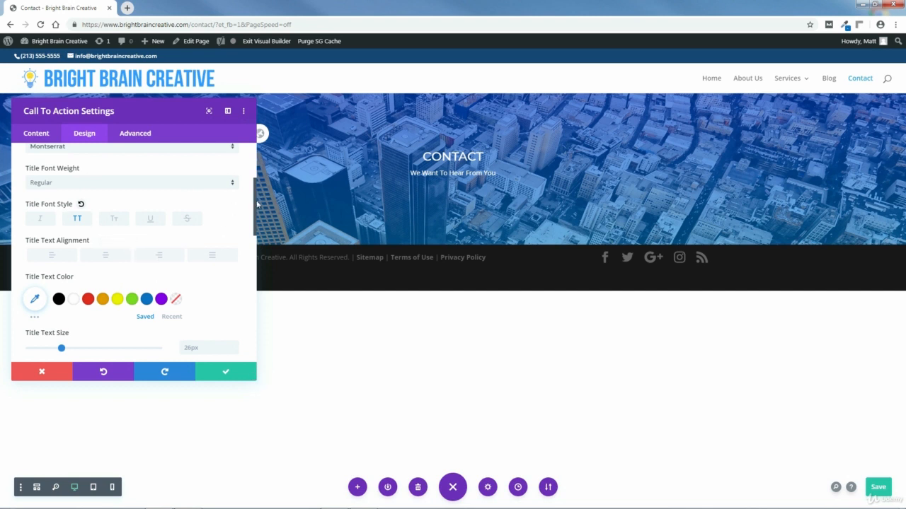
# - Try the saved blue #0c71c3 as the title text color and adjust it to green #0ab253
pyautogui.moveTo(255, 206); pyautogui.dragTo(257, 225)
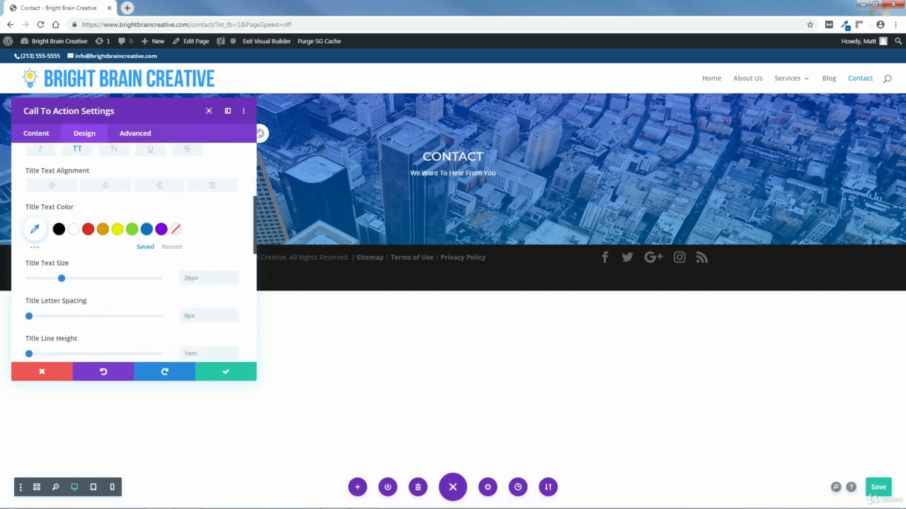
pyautogui.click(35, 229)
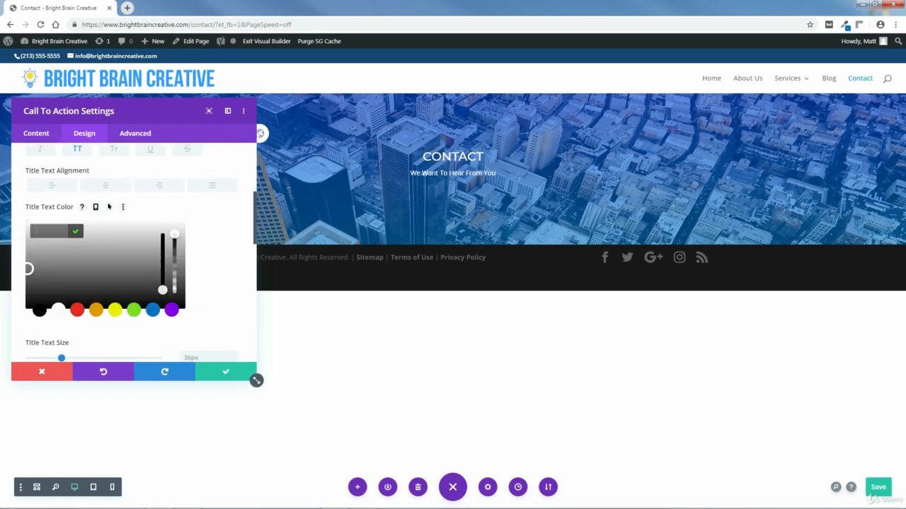
pyautogui.click(150, 308)
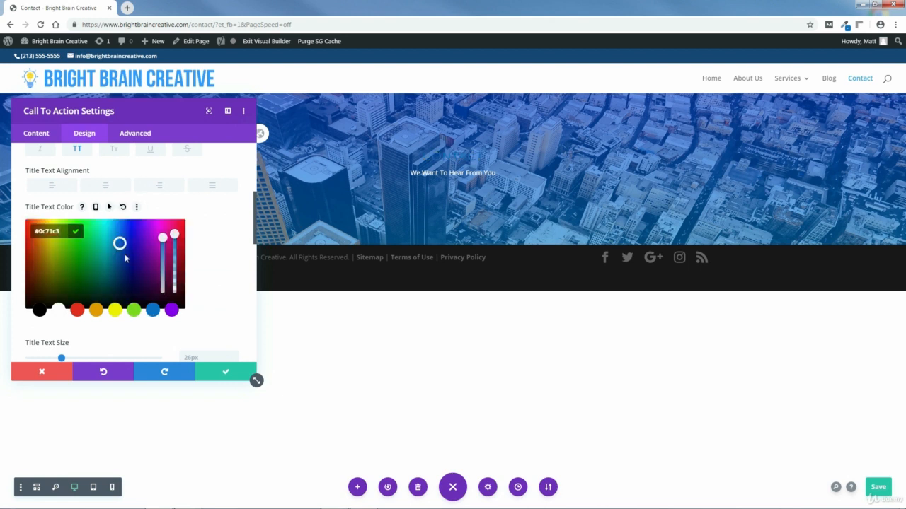
pyautogui.moveTo(112, 247); pyautogui.dragTo(92, 249)
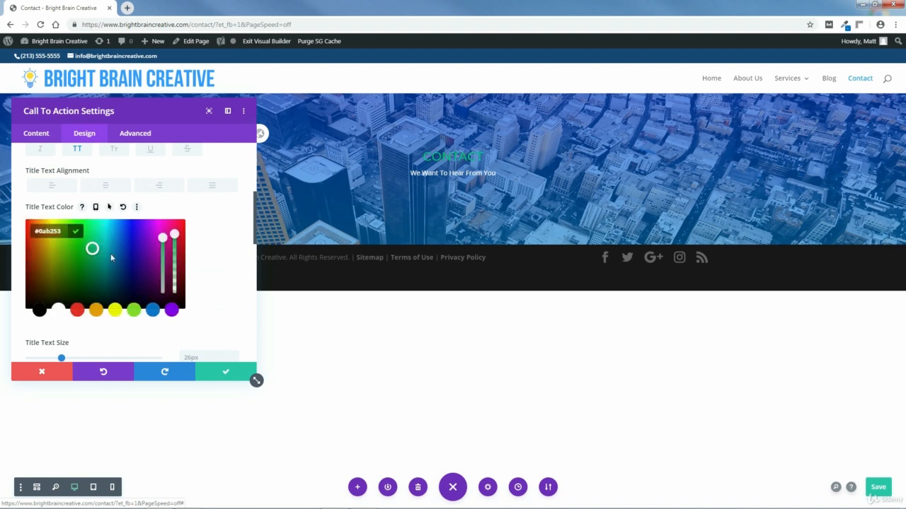
# - Copy the contact H2 title color #00dbb6 from the Contact Page Colors.txt notes in Notepad
pyautogui.click(187, 500)
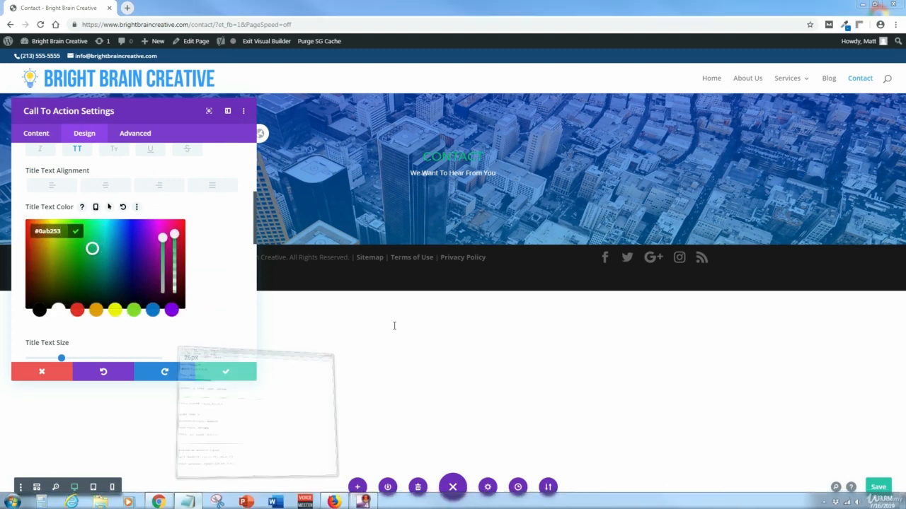
pyautogui.moveTo(288, 210); pyautogui.dragTo(273, 211)
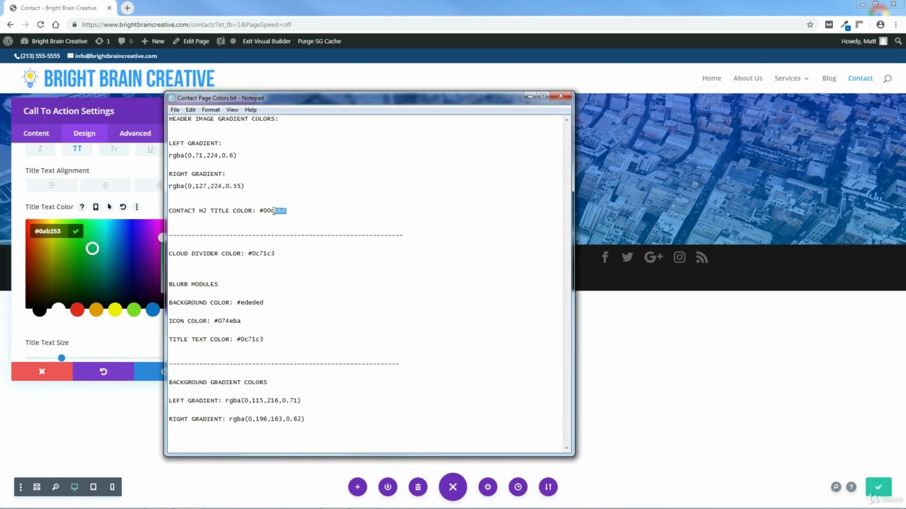
pyautogui.rightClick(264, 212)
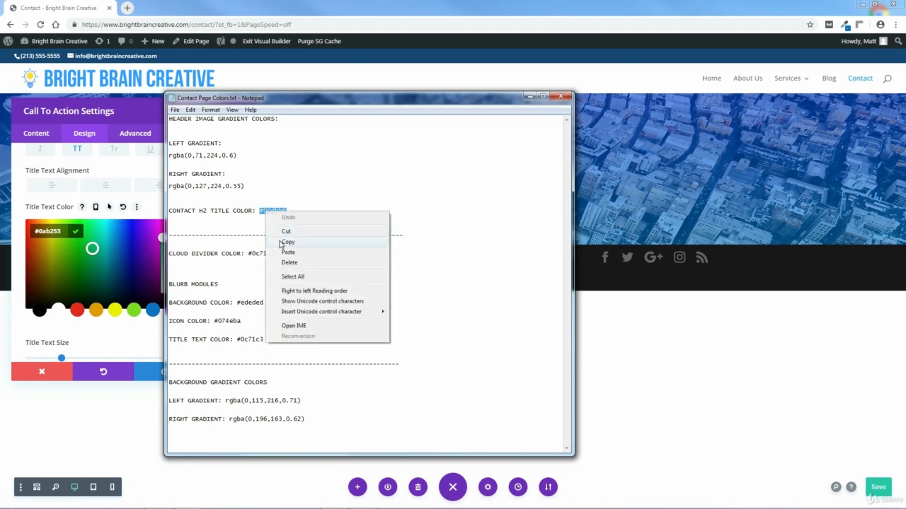
pyautogui.click(291, 242)
pyautogui.click(532, 99)
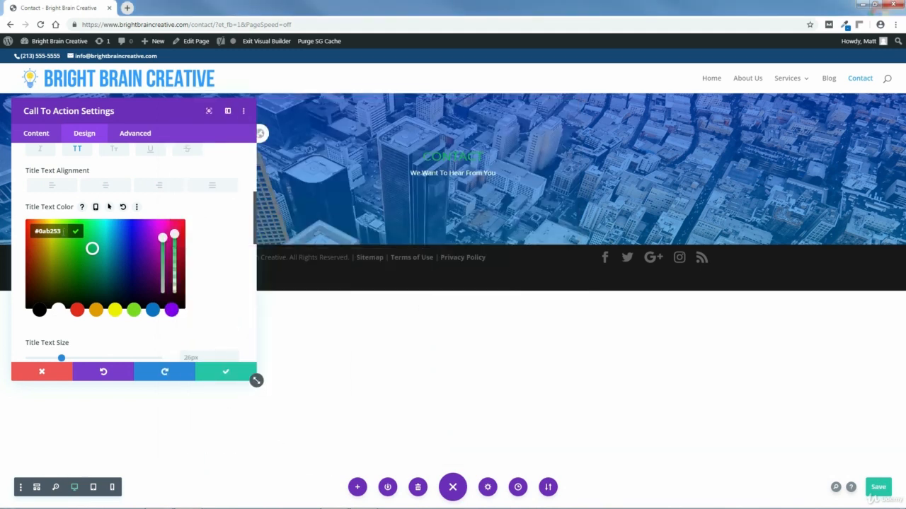
# - Set the Call To Action's title text color to #00dbb6 and its title text size to 70px
pyautogui.rightClick(43, 232)
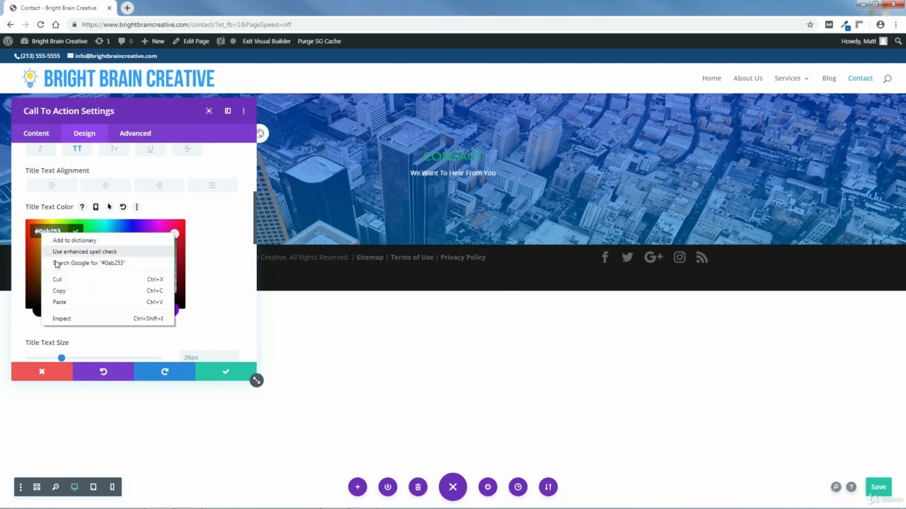
pyautogui.click(58, 303)
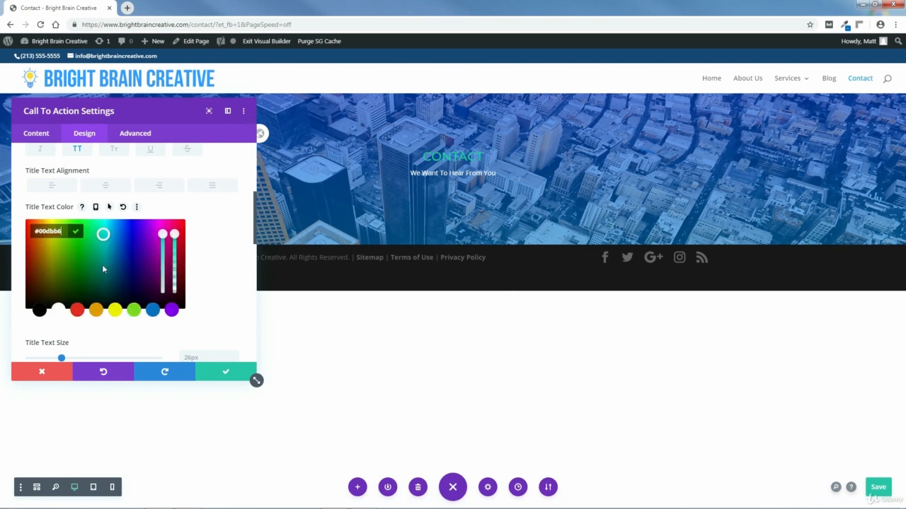
pyautogui.click(77, 234)
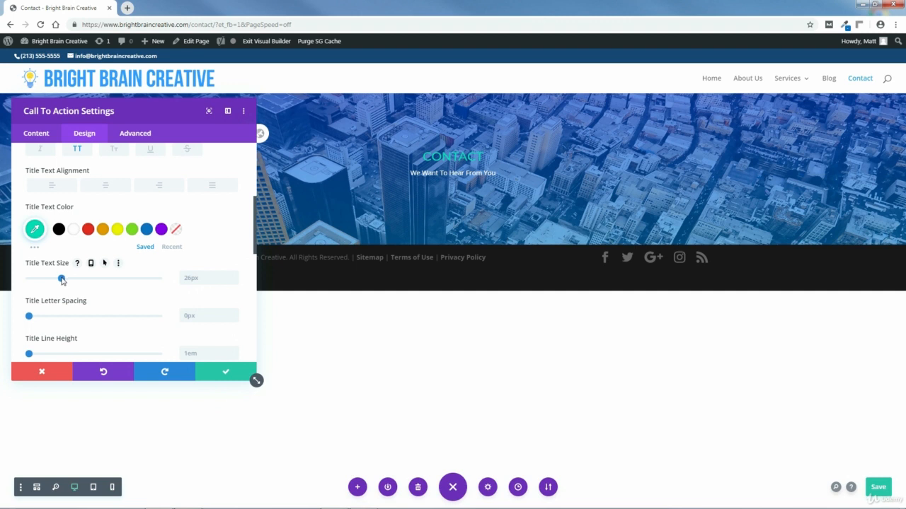
pyautogui.moveTo(62, 278); pyautogui.dragTo(119, 280)
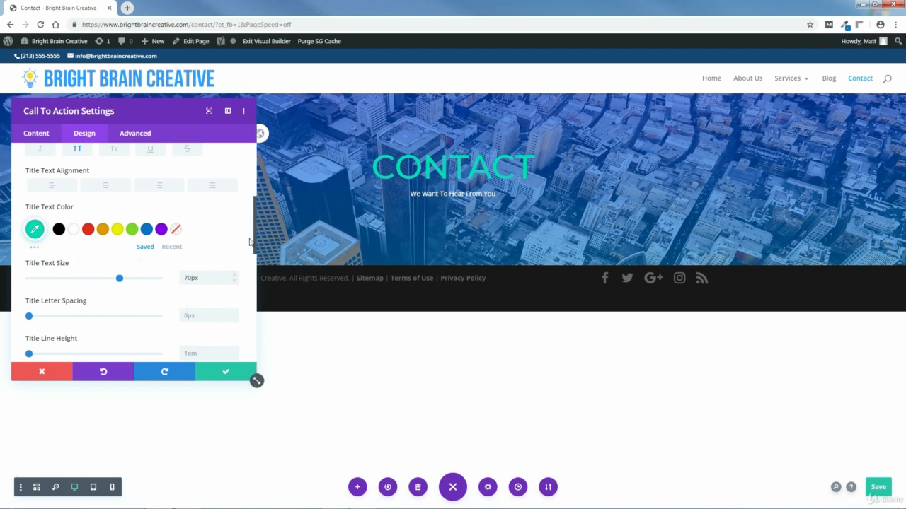
# - Set the Call To Action's body text size to 24px, then save the module and the page
pyautogui.scroll(2, 249, 203)
pyautogui.scroll(2, 250, 204)
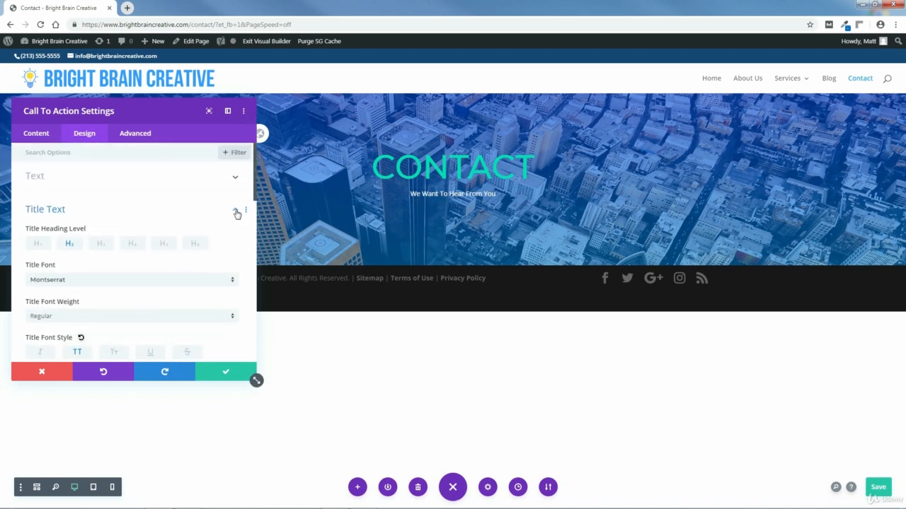
pyautogui.click(234, 209)
pyautogui.click(49, 235)
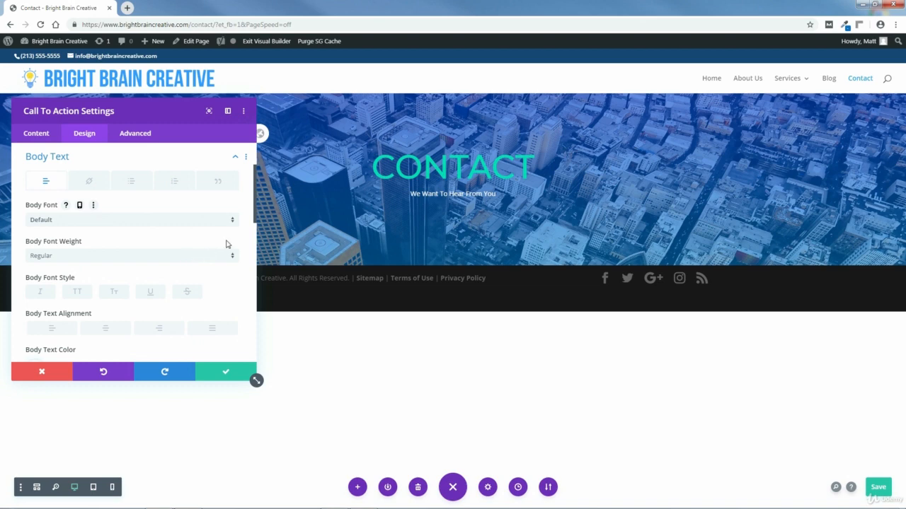
pyautogui.scroll(-1, 257, 225)
pyautogui.scroll(-3, 256, 225)
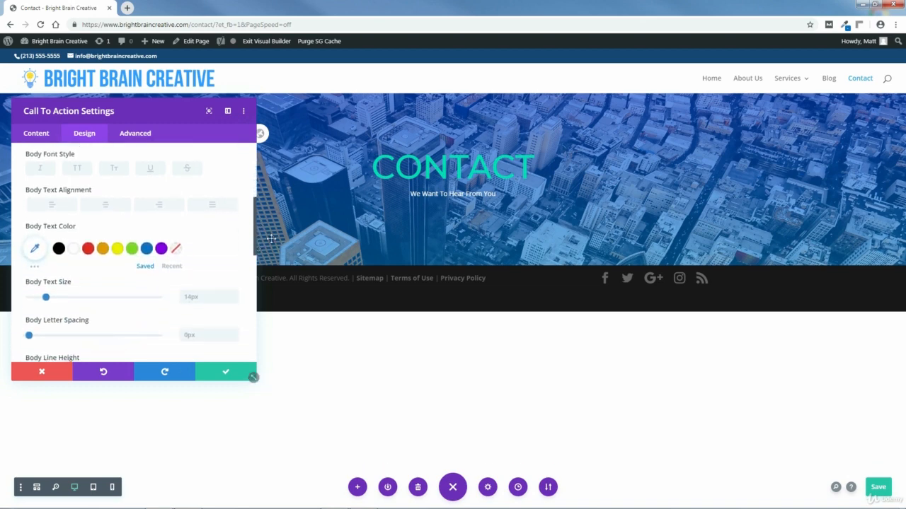
pyautogui.scroll(-2, 253, 228)
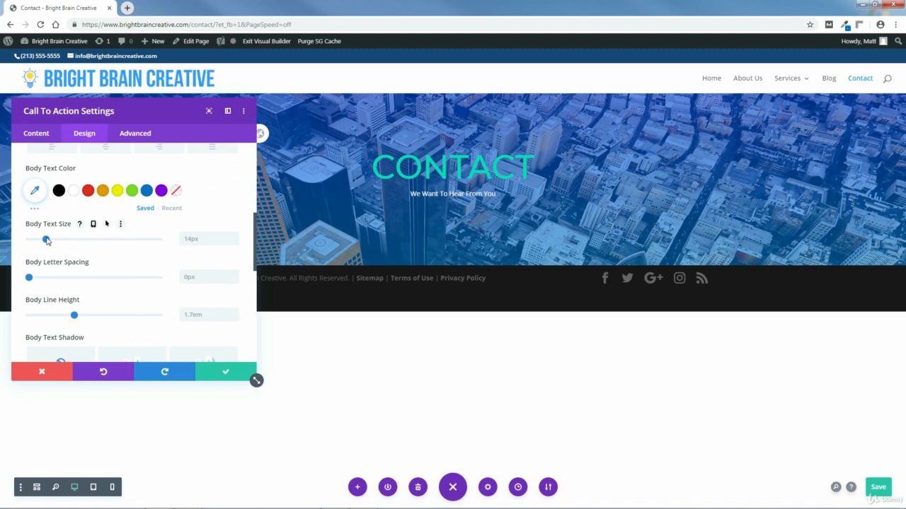
pyautogui.moveTo(46, 241); pyautogui.dragTo(61, 241)
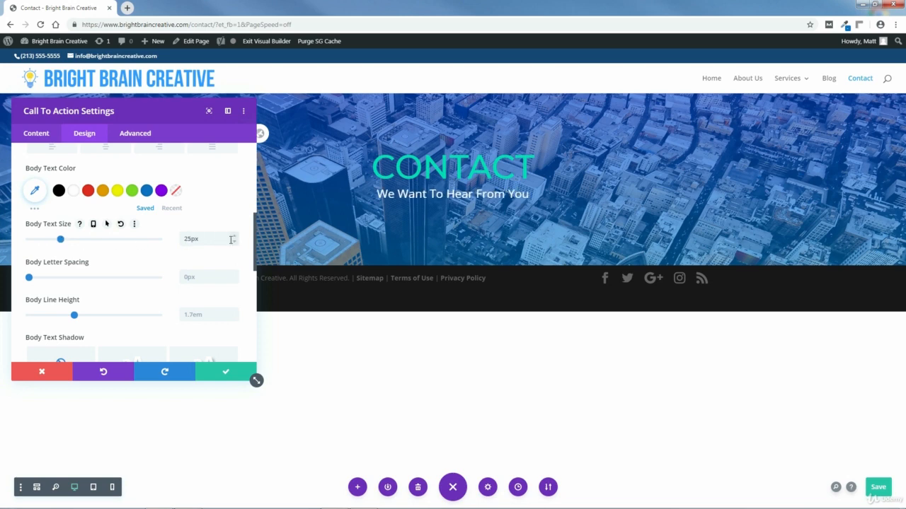
pyautogui.click(234, 242)
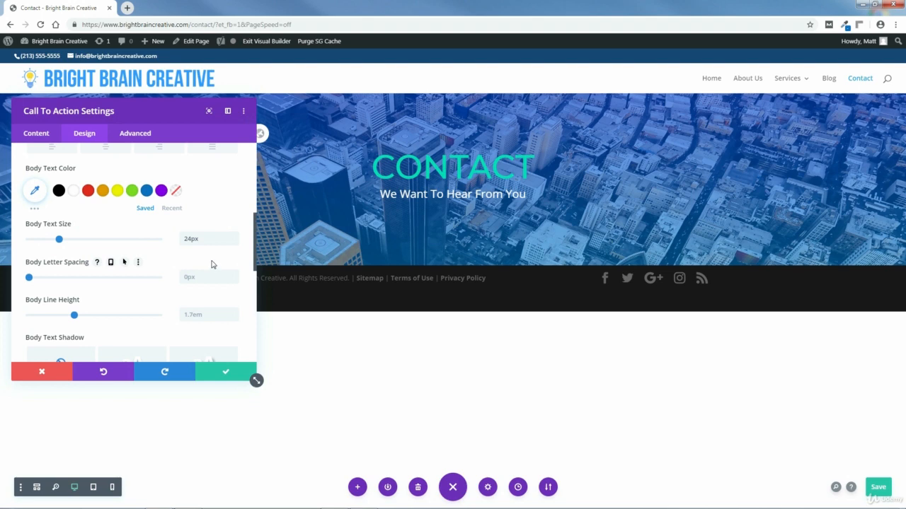
pyautogui.click(227, 373)
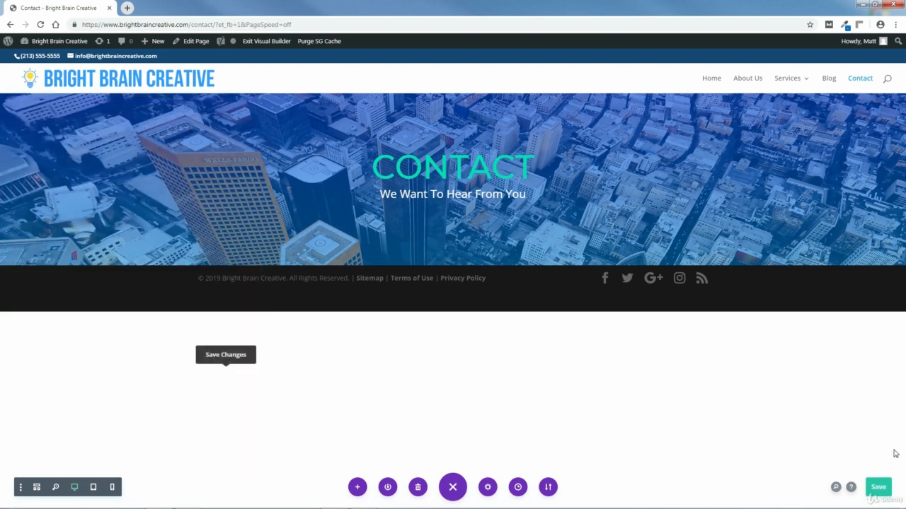
pyautogui.click(878, 486)
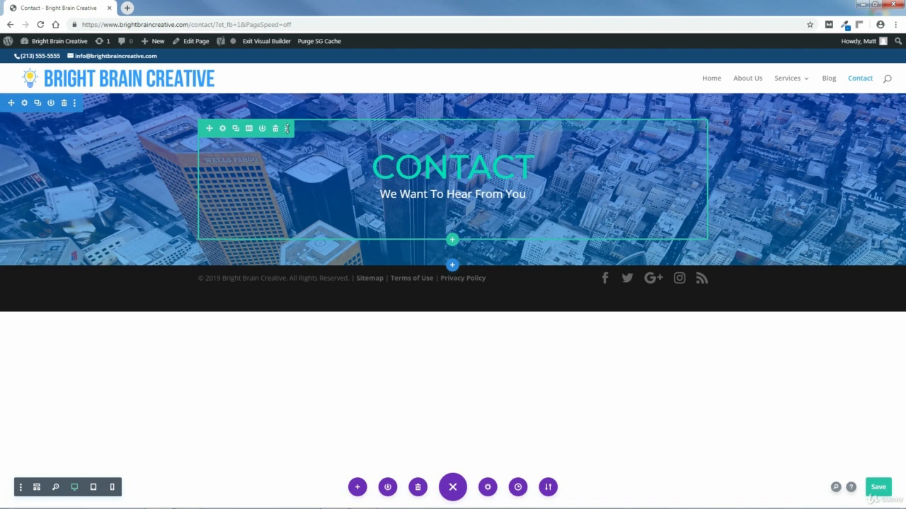
# - Set the header section's top padding to 250px
pyautogui.click(24, 104)
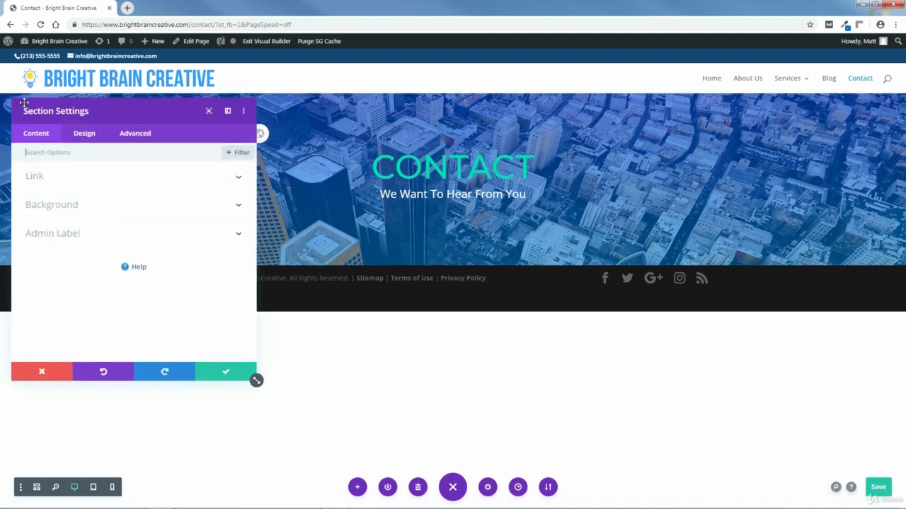
pyautogui.click(84, 133)
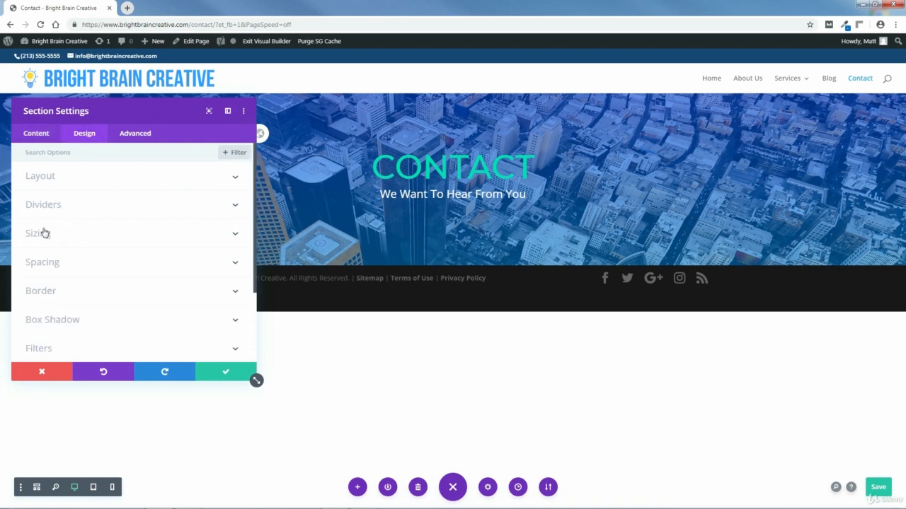
pyautogui.click(41, 263)
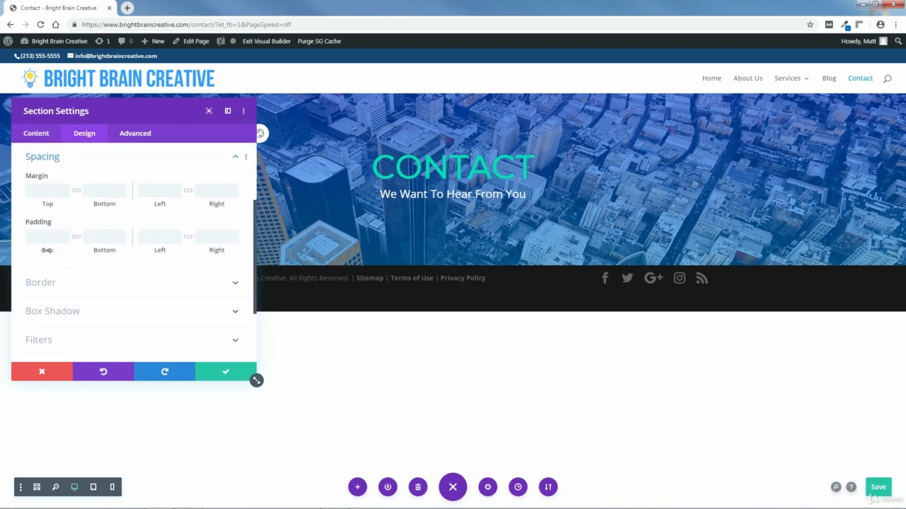
pyautogui.moveTo(46, 250); pyautogui.dragTo(184, 283)
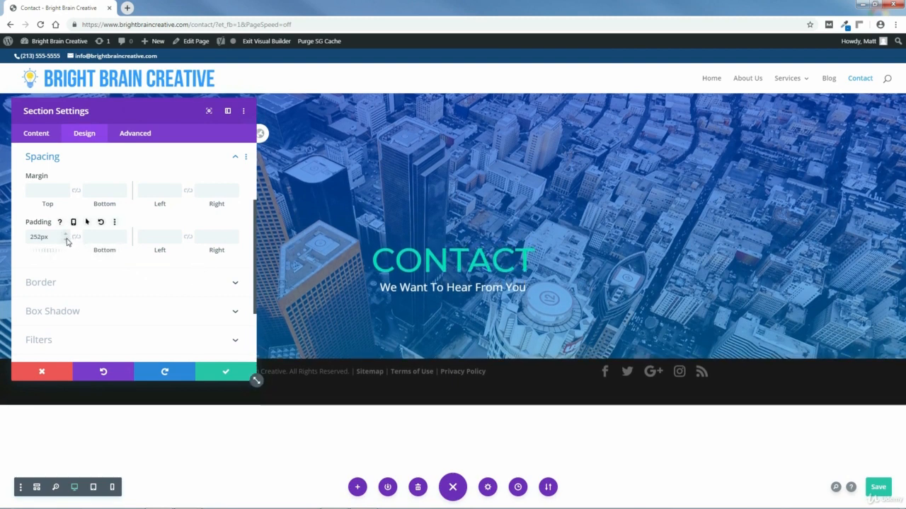
pyautogui.click(66, 240)
pyautogui.click(67, 240)
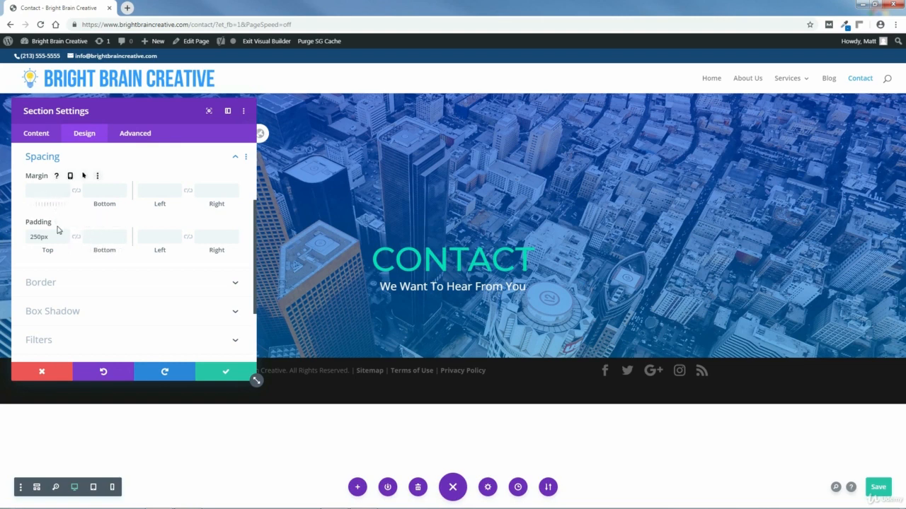
# - Set the header section's top margin to -150px and save the section and the page
pyautogui.moveTo(47, 204); pyautogui.dragTo(2, 226)
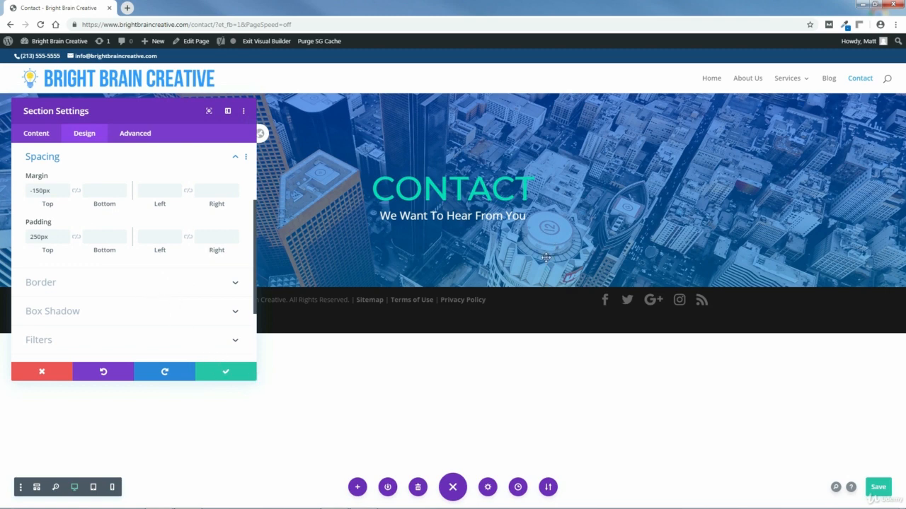
pyautogui.click(227, 373)
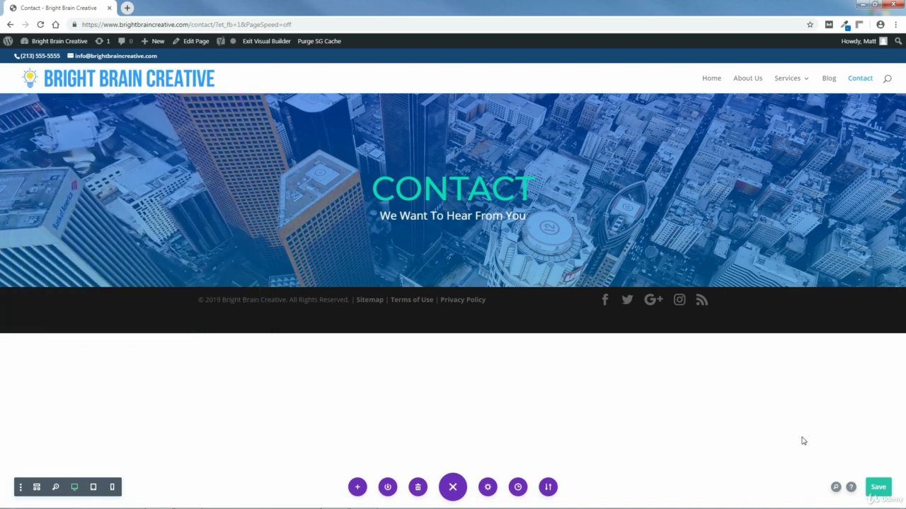
pyautogui.click(879, 489)
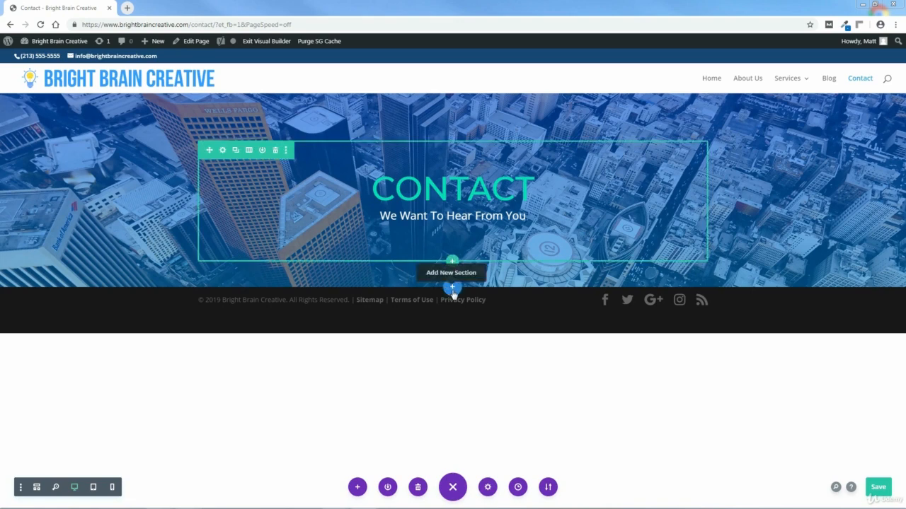
# - Add a regular section below the header with a single-column row containing a Blurb module with its default content
pyautogui.click(452, 288)
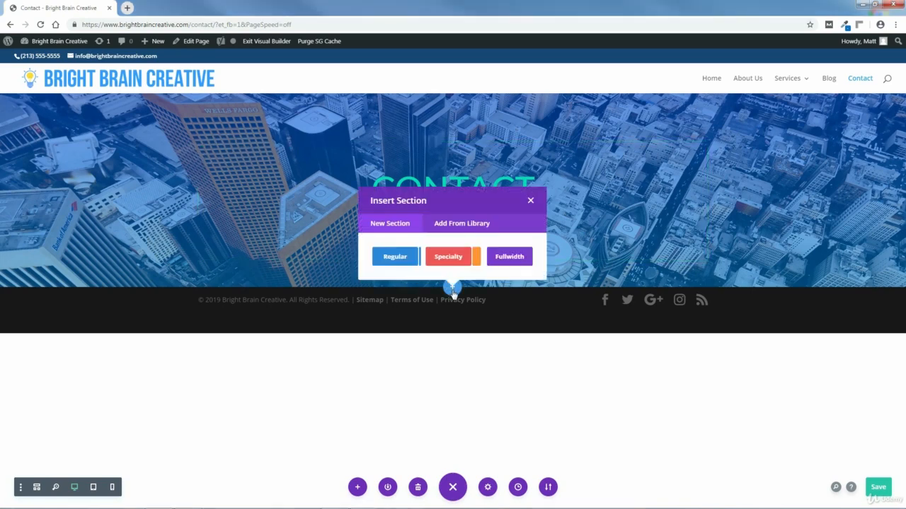
pyautogui.click(395, 257)
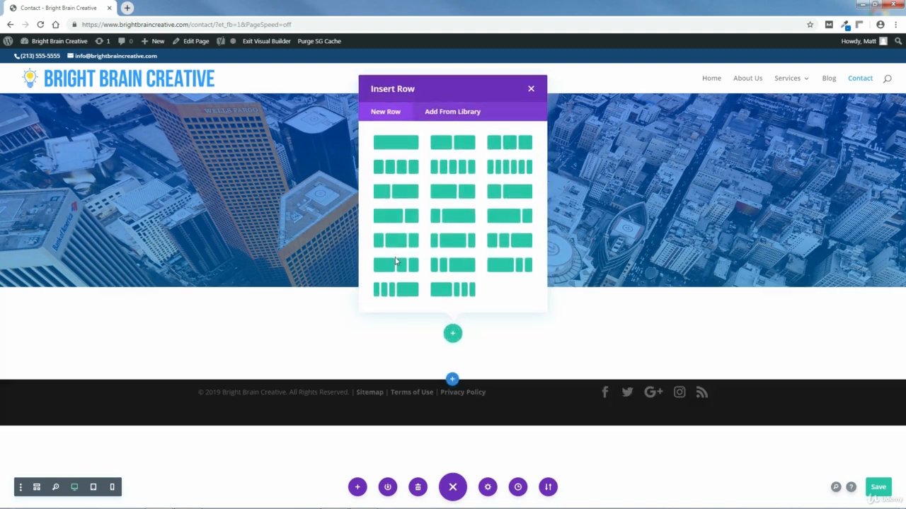
pyautogui.click(396, 144)
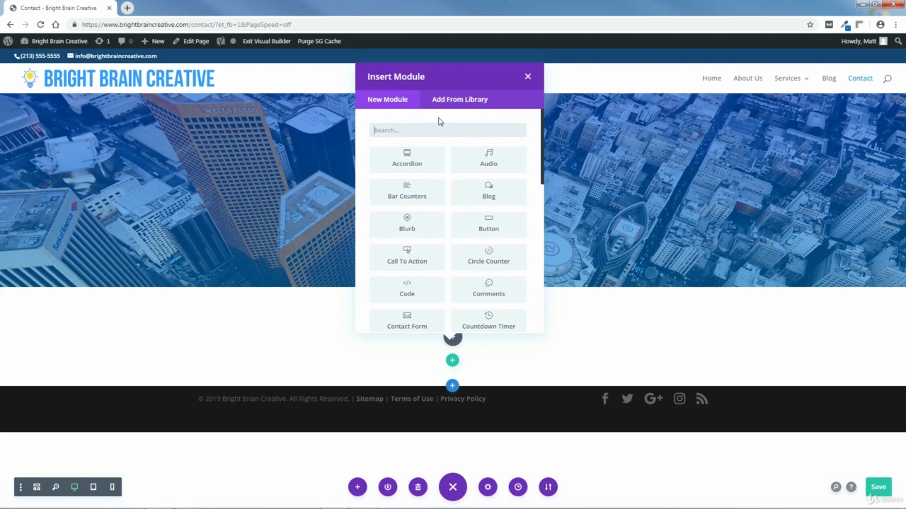
pyautogui.write('blurb')
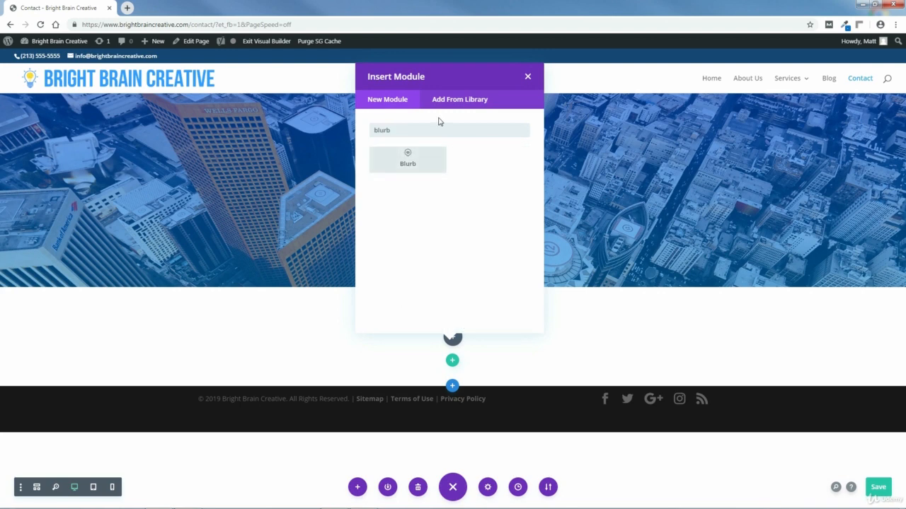
pyautogui.click(407, 161)
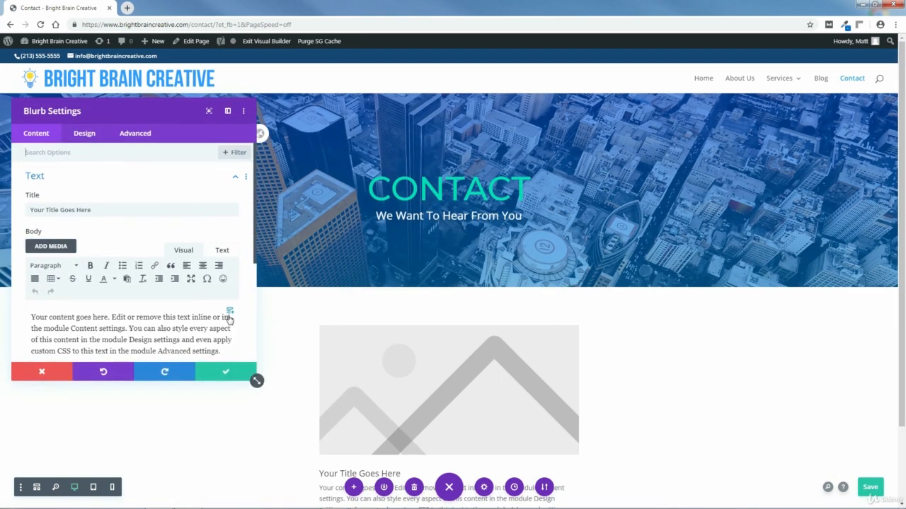
pyautogui.click(226, 375)
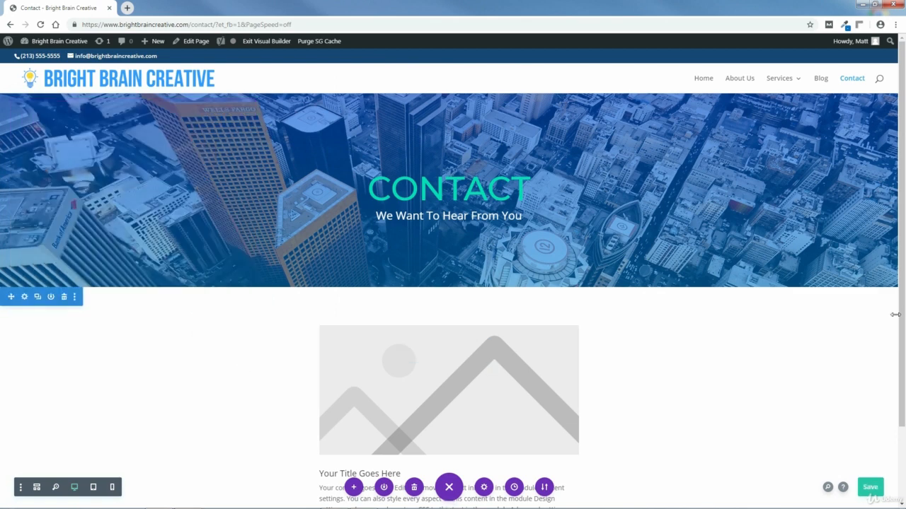
# - Give the section below the header a layered cloud top divider in blue, and save the section settings
pyautogui.scroll(-1, 904, 322)
pyautogui.moveTo(905, 322); pyautogui.dragTo(904, 379)
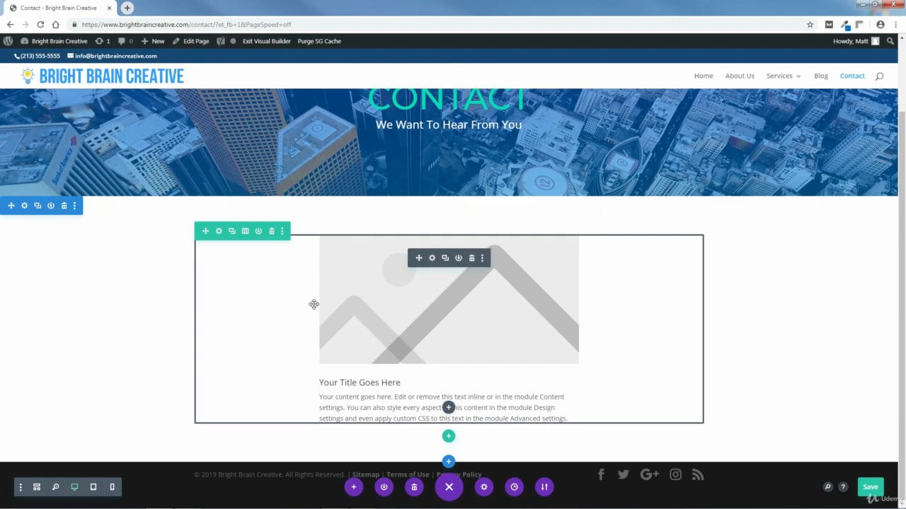
pyautogui.scroll(1, 537, 255)
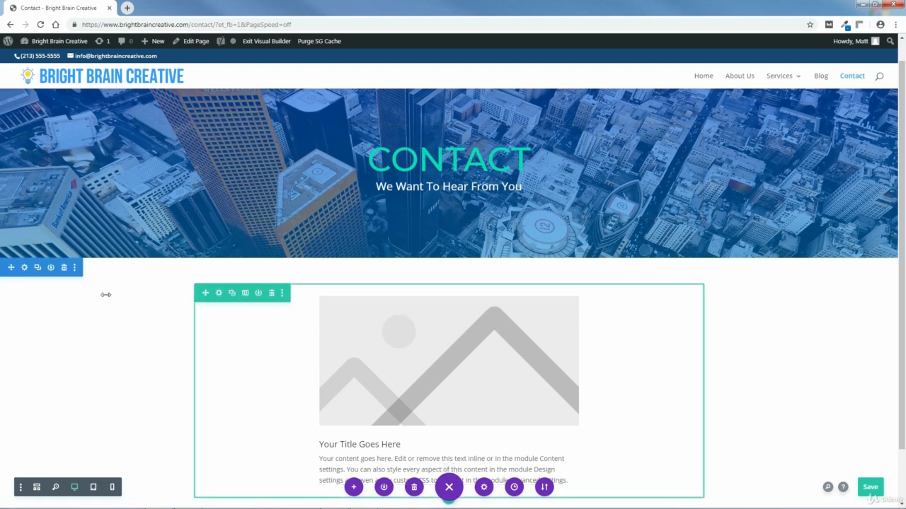
pyautogui.click(25, 269)
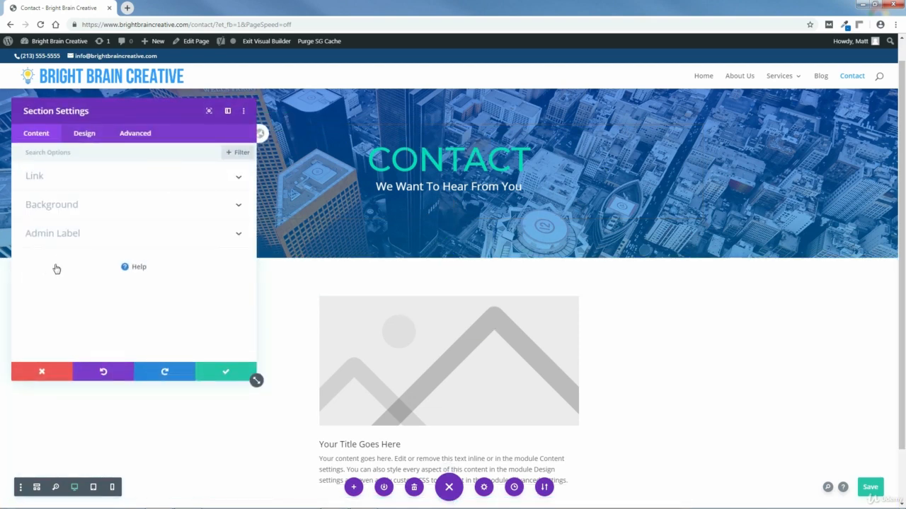
pyautogui.click(84, 138)
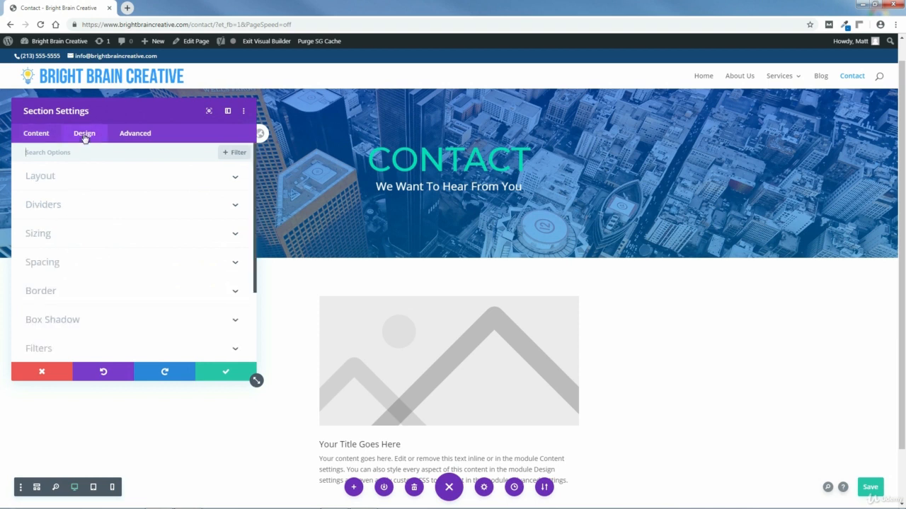
pyautogui.click(43, 204)
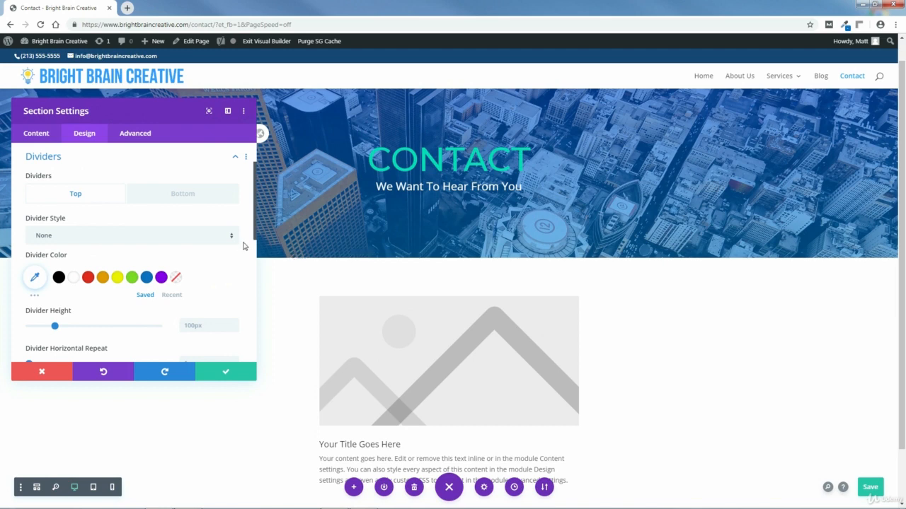
pyautogui.moveTo(254, 206); pyautogui.dragTo(260, 225)
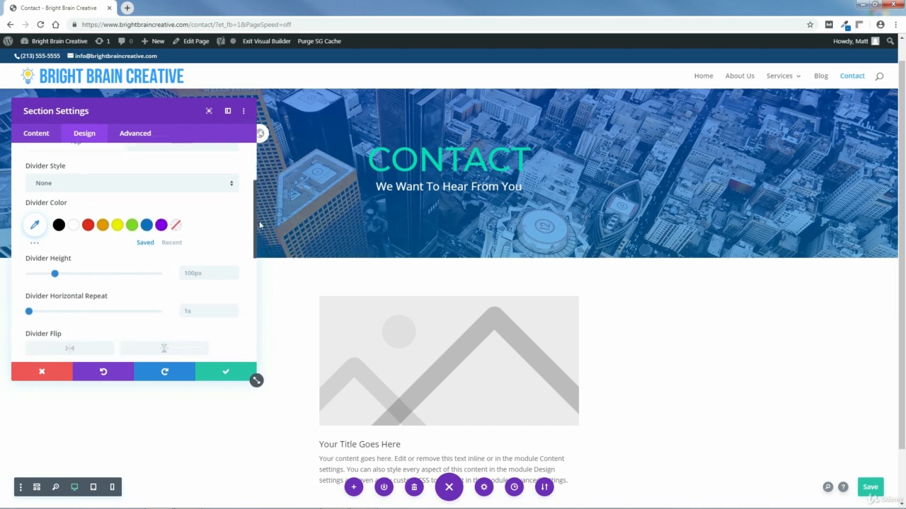
pyautogui.click(131, 183)
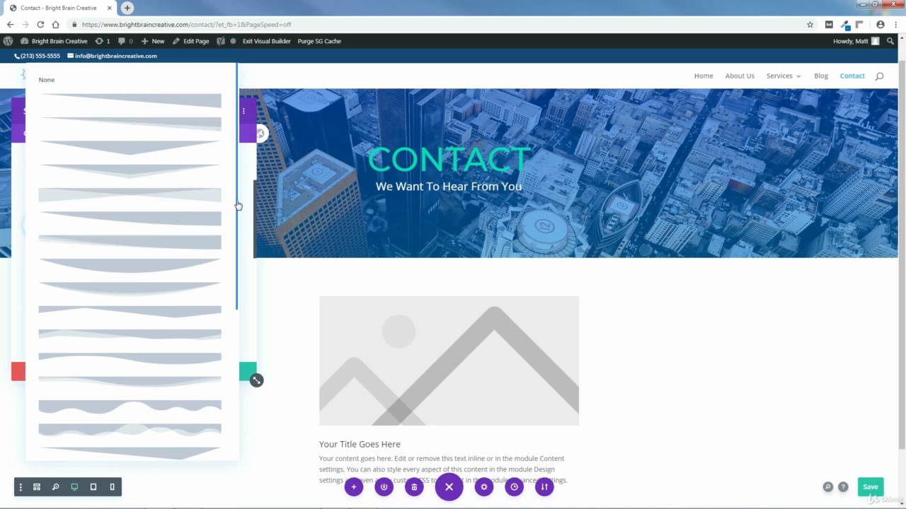
pyautogui.moveTo(237, 206); pyautogui.dragTo(239, 384)
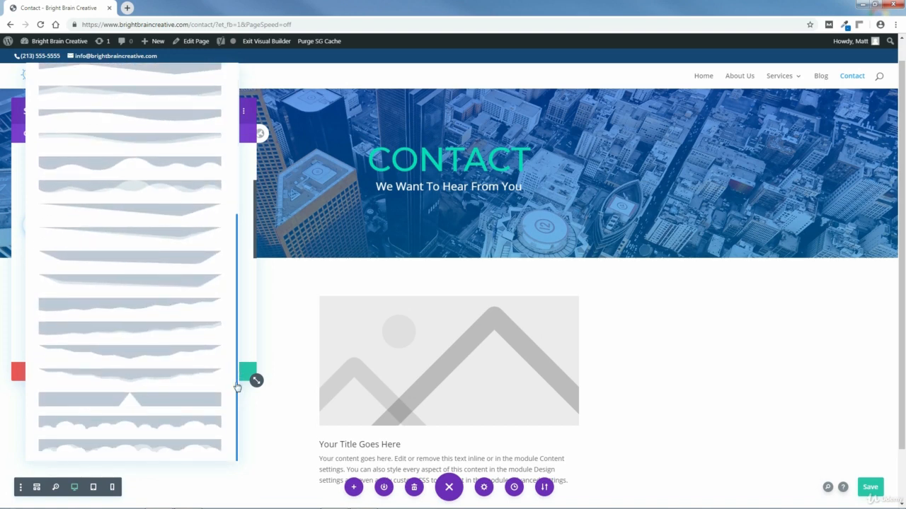
pyautogui.click(118, 447)
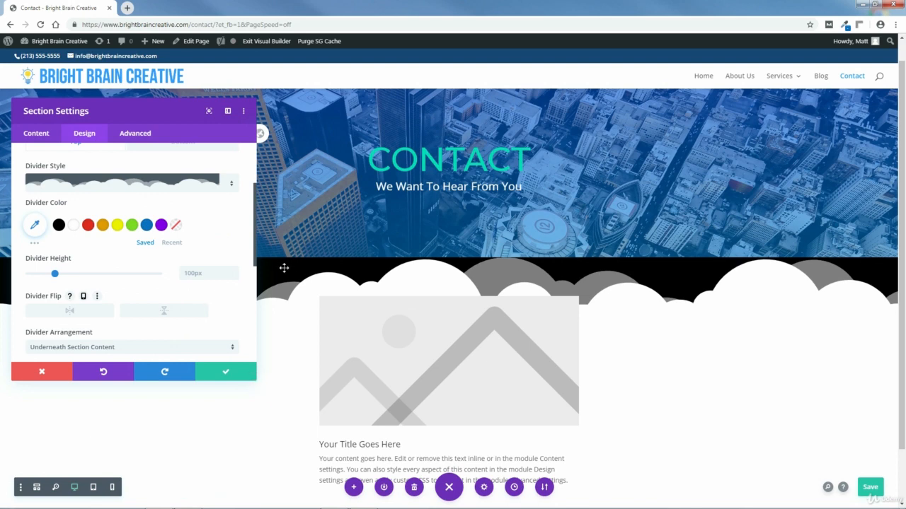
pyautogui.click(147, 226)
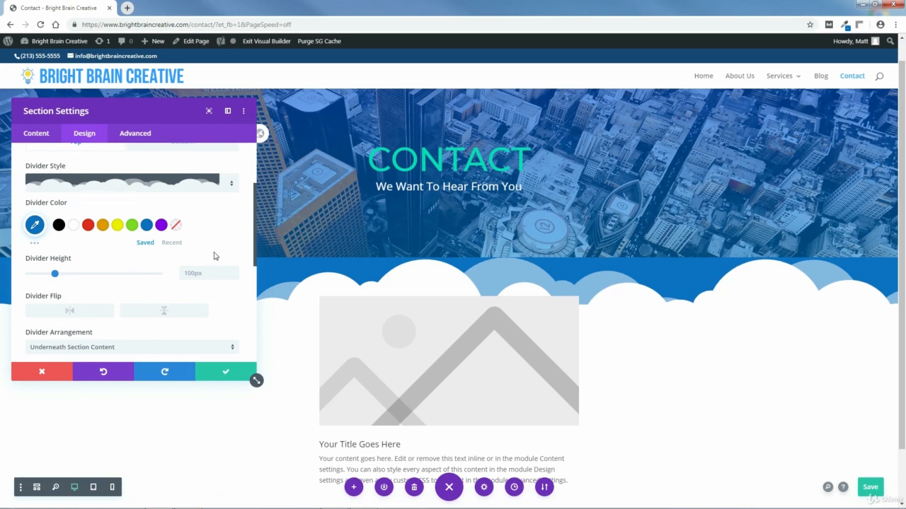
pyautogui.click(226, 373)
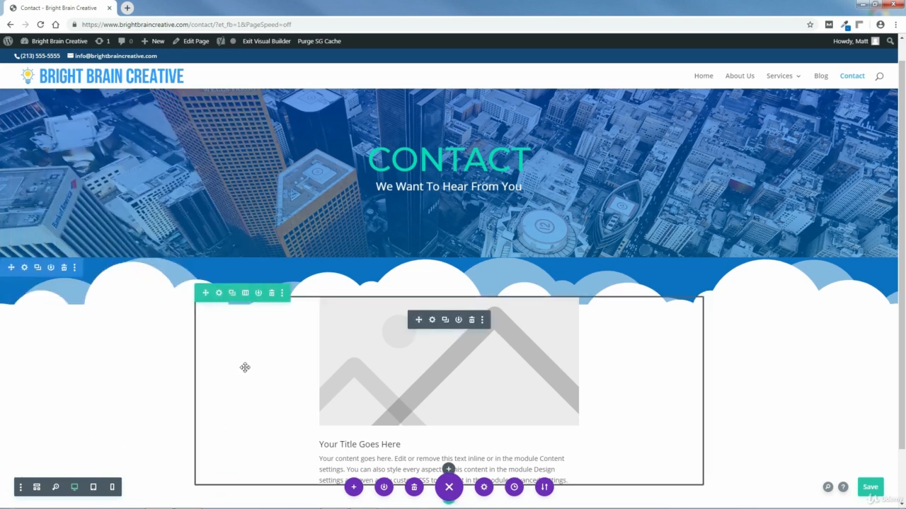
# - Set the background color of the row holding the Blurb module to white
pyautogui.click(219, 294)
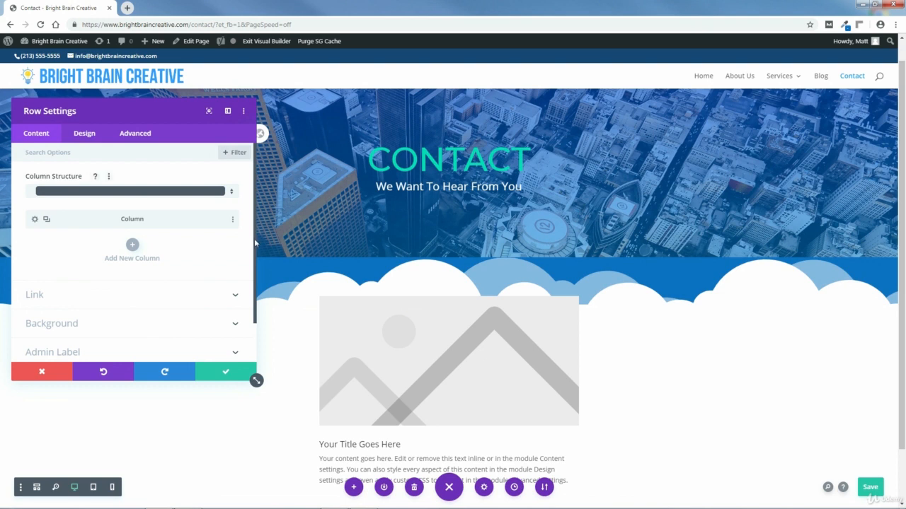
pyautogui.scroll(-2, 251, 254)
pyautogui.click(70, 277)
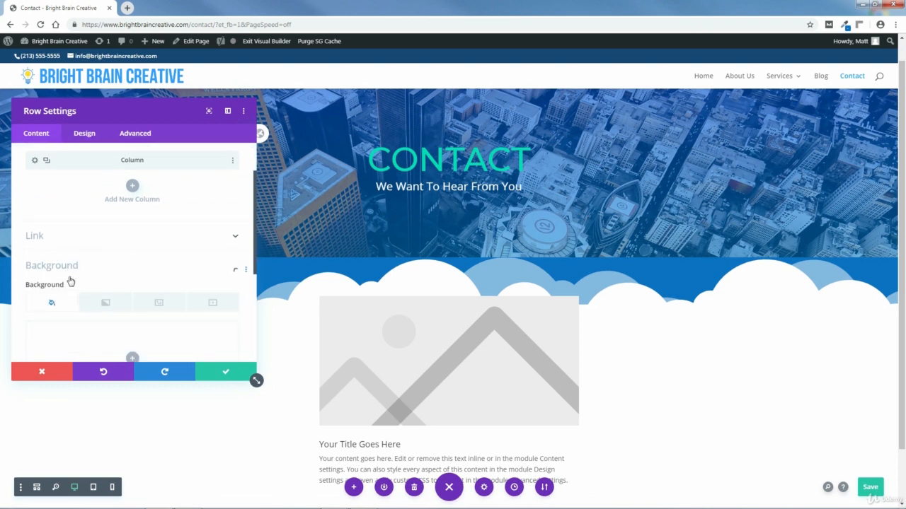
pyautogui.click(133, 274)
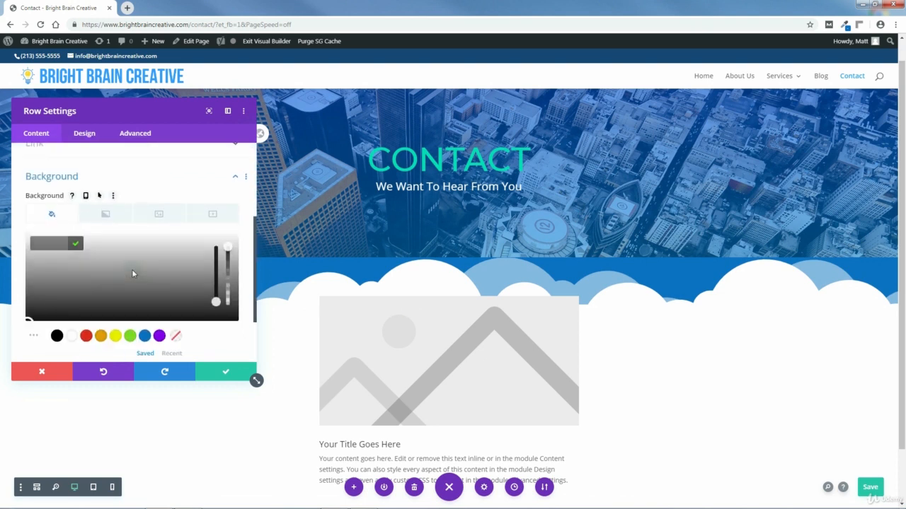
pyautogui.click(72, 338)
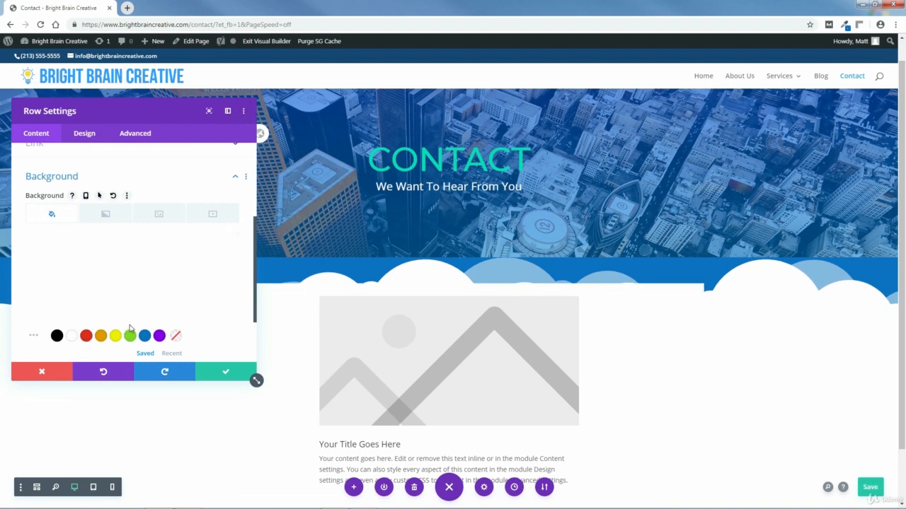
# - Turn on Equalize Column Heights in the row's sizing options
pyautogui.click(85, 134)
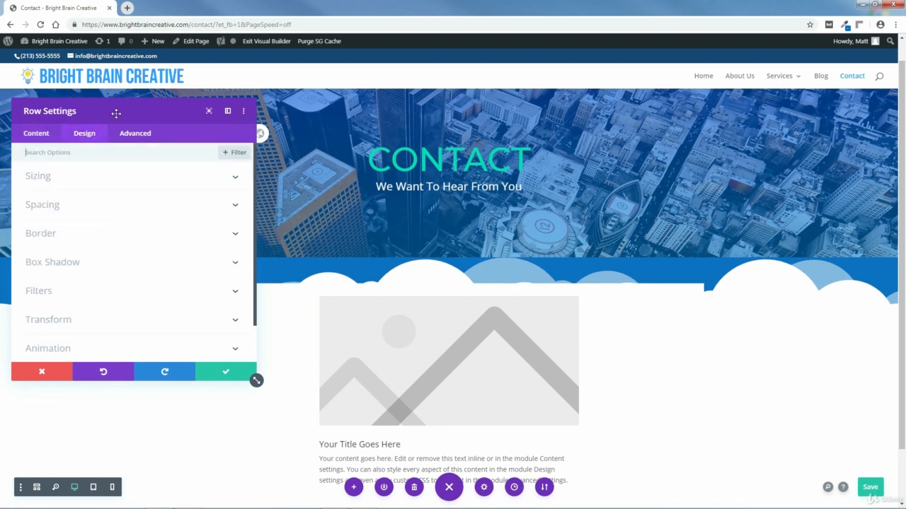
pyautogui.moveTo(116, 113); pyautogui.dragTo(102, 145)
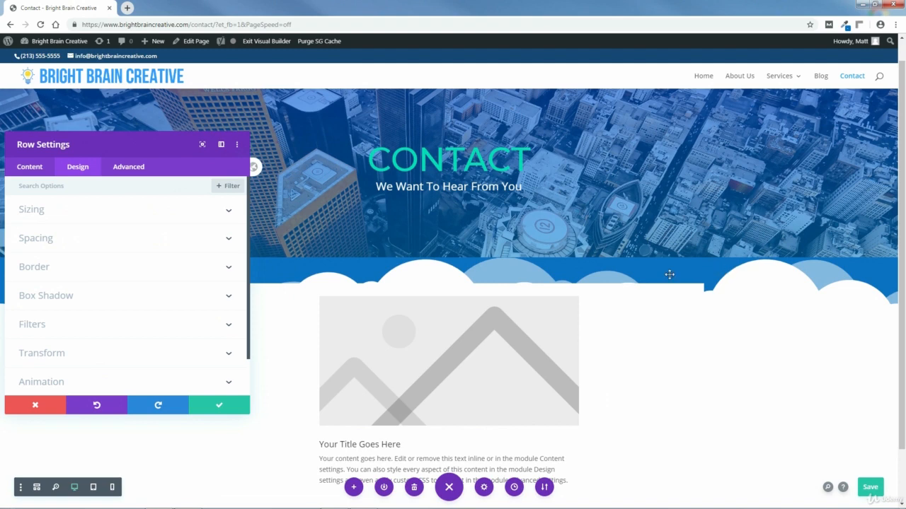
pyautogui.click(38, 213)
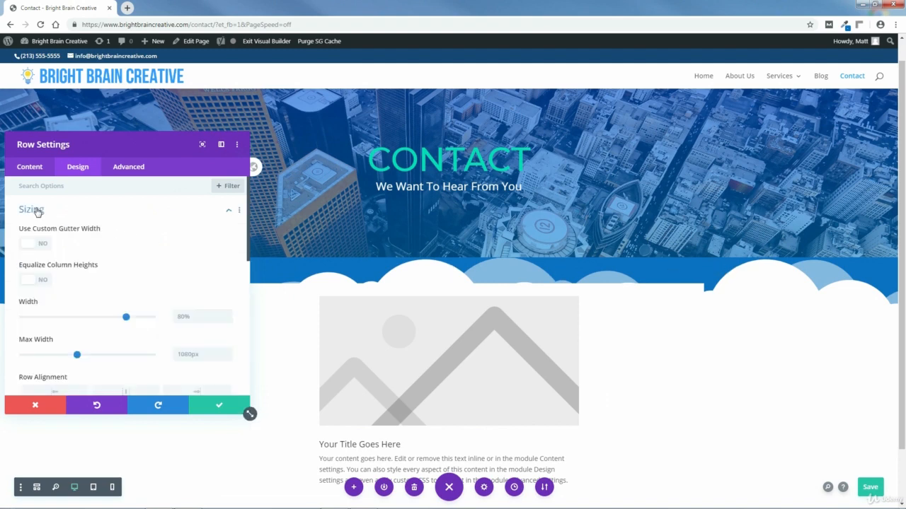
pyautogui.click(29, 282)
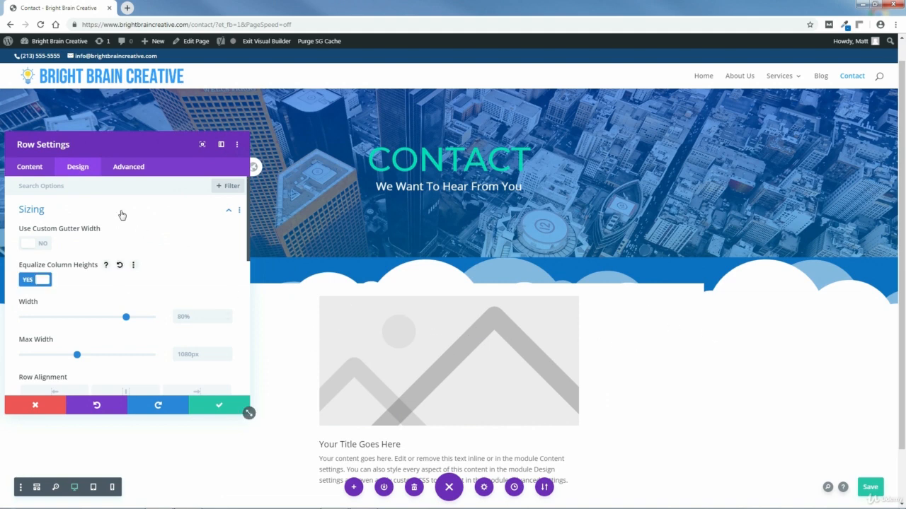
pyautogui.click(31, 210)
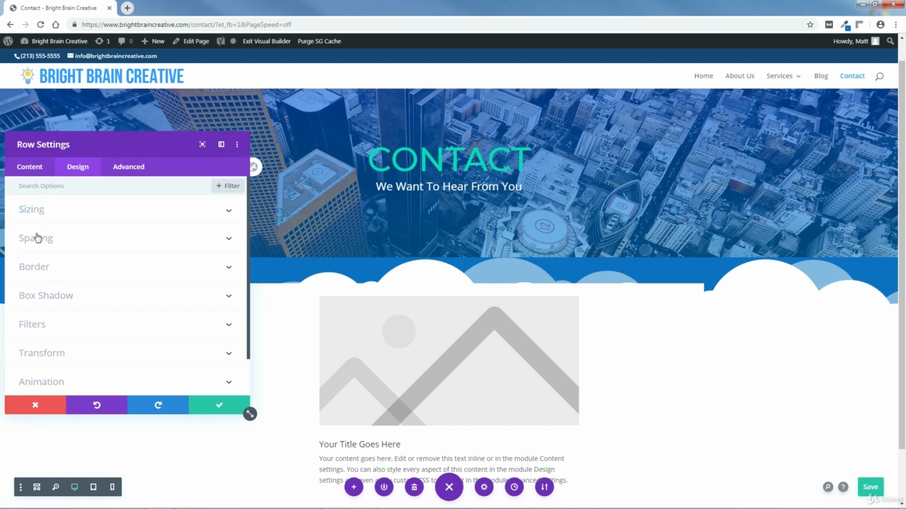
# - Set the row's top margin to -120px so it overlaps the header image
pyautogui.click(37, 241)
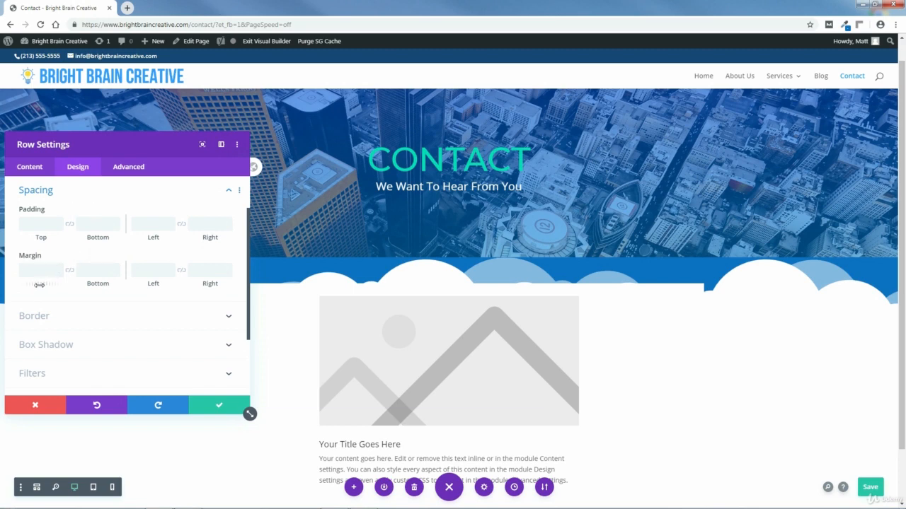
pyautogui.moveTo(40, 284); pyautogui.dragTo(0, 286)
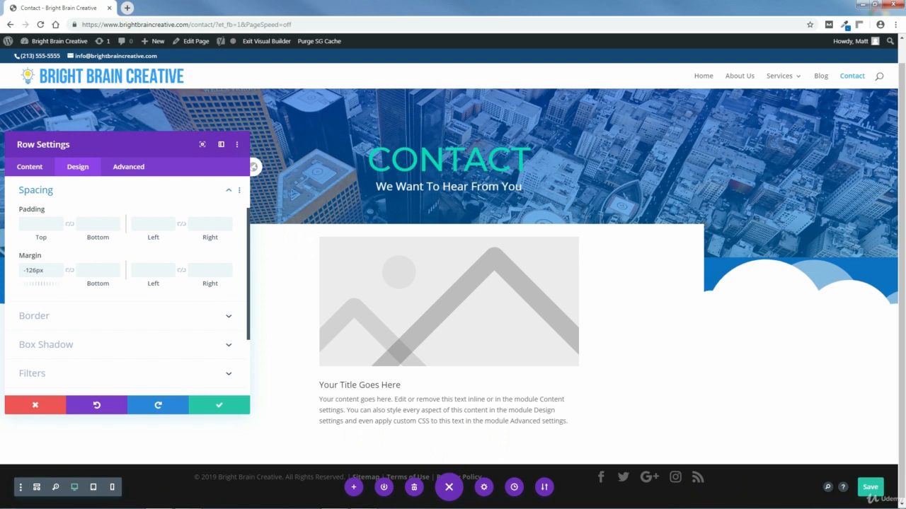
pyautogui.click(59, 268)
pyautogui.click(58, 268)
pyautogui.click(59, 268)
pyautogui.click(59, 268)
pyautogui.click(59, 269)
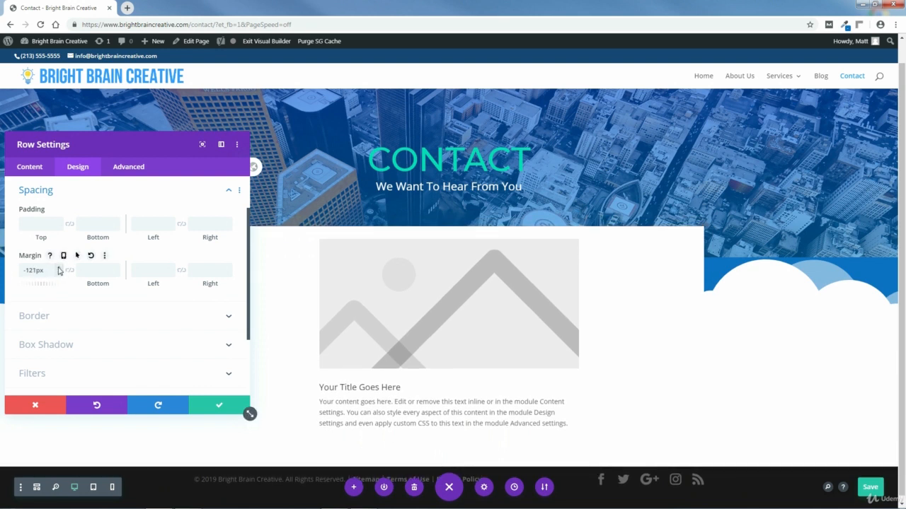
pyautogui.click(59, 268)
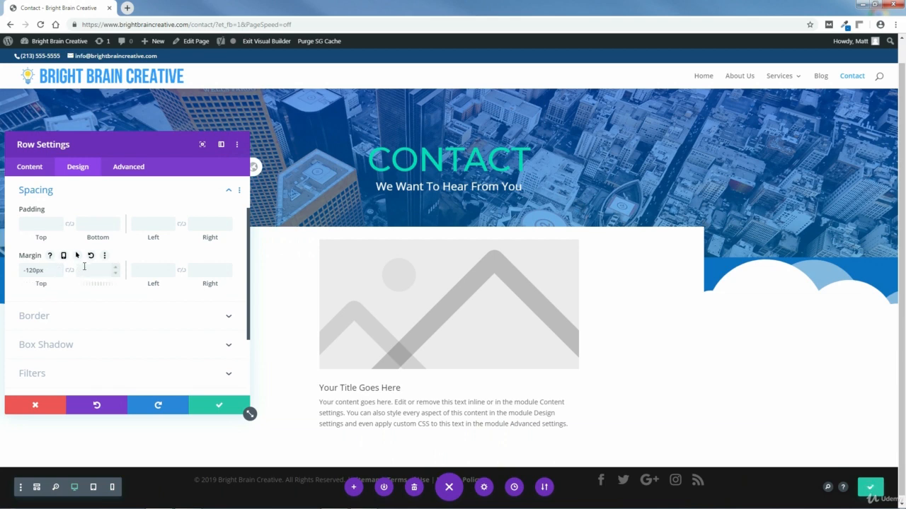
# - Adjust the rounded corners in the row's border options and save the row settings
pyautogui.moveTo(133, 156); pyautogui.dragTo(389, 161)
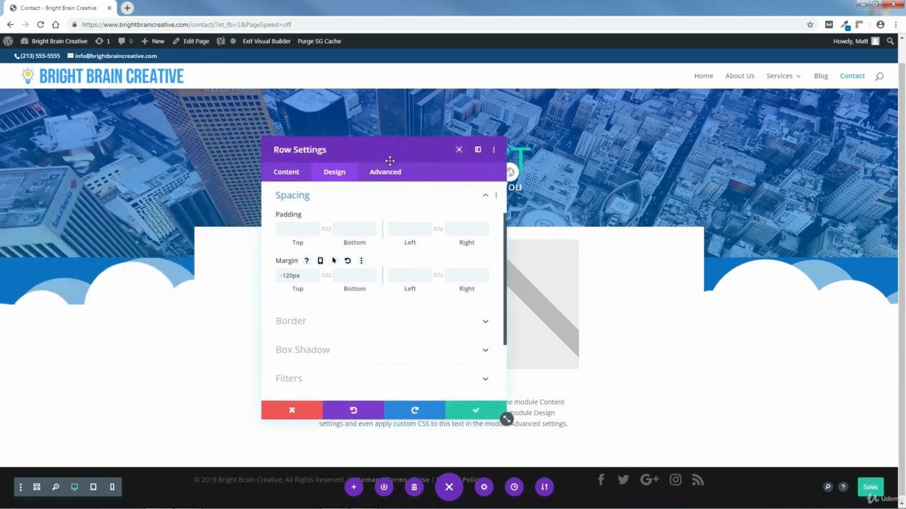
pyautogui.click(484, 196)
pyautogui.click(304, 229)
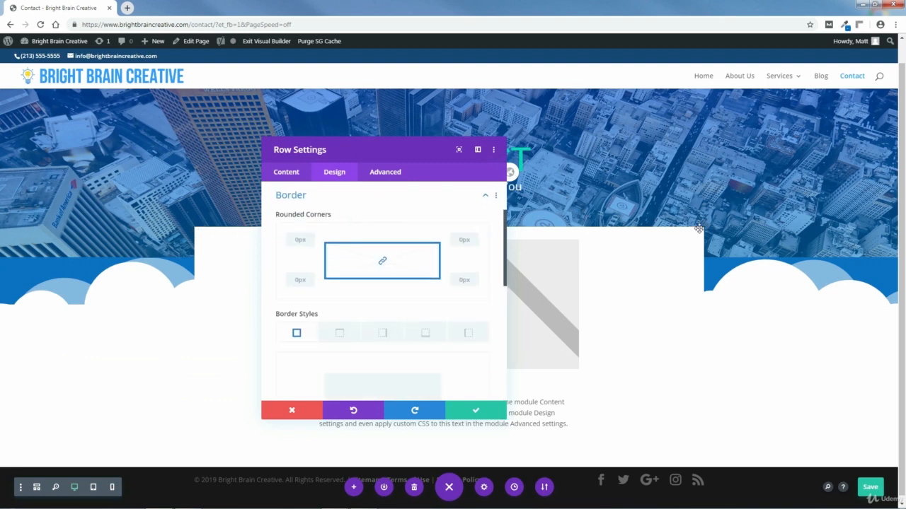
pyautogui.click(309, 239)
pyautogui.click(478, 413)
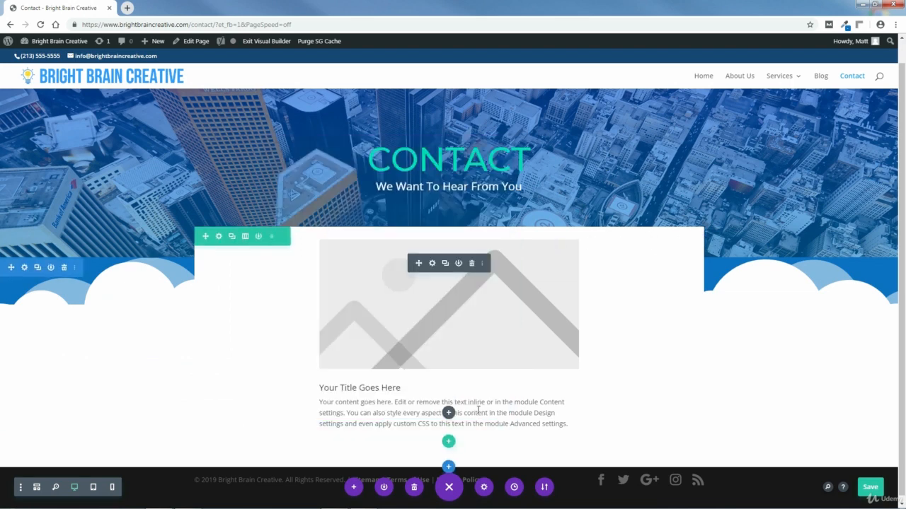
# - Switch the Blurb module from an image to an icon by enabling Use Icon
pyautogui.click(432, 264)
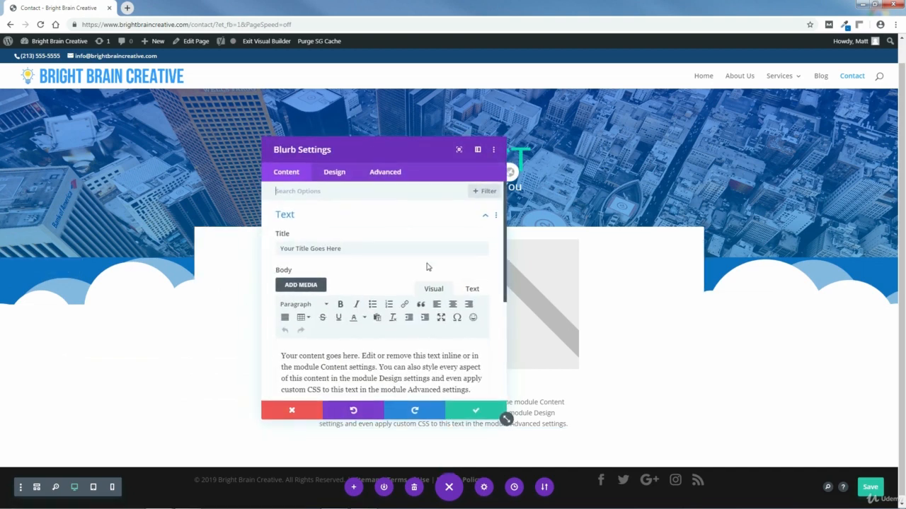
pyautogui.moveTo(413, 152); pyautogui.dragTo(172, 157)
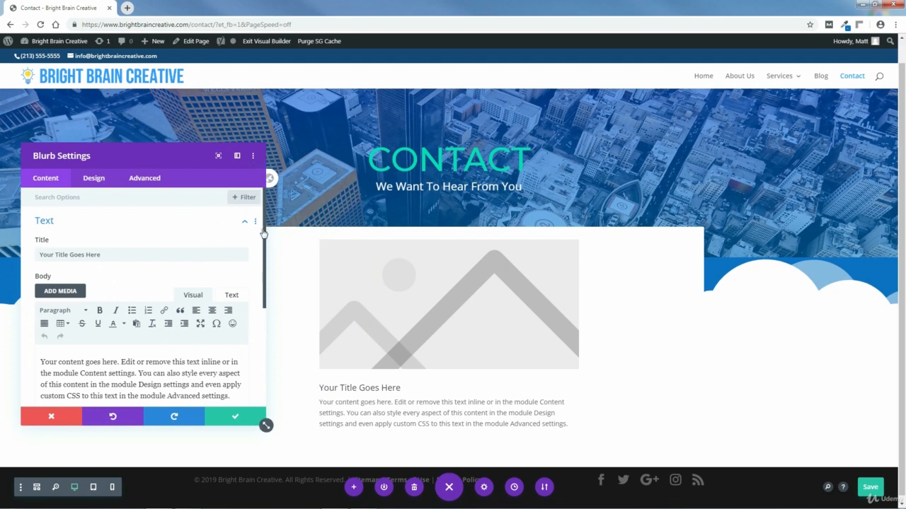
pyautogui.scroll(-3, 254, 283)
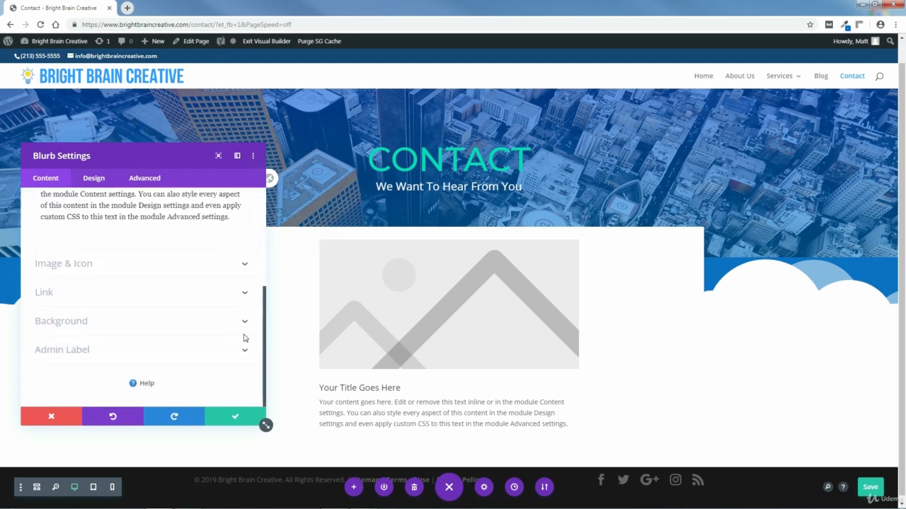
pyautogui.click(66, 267)
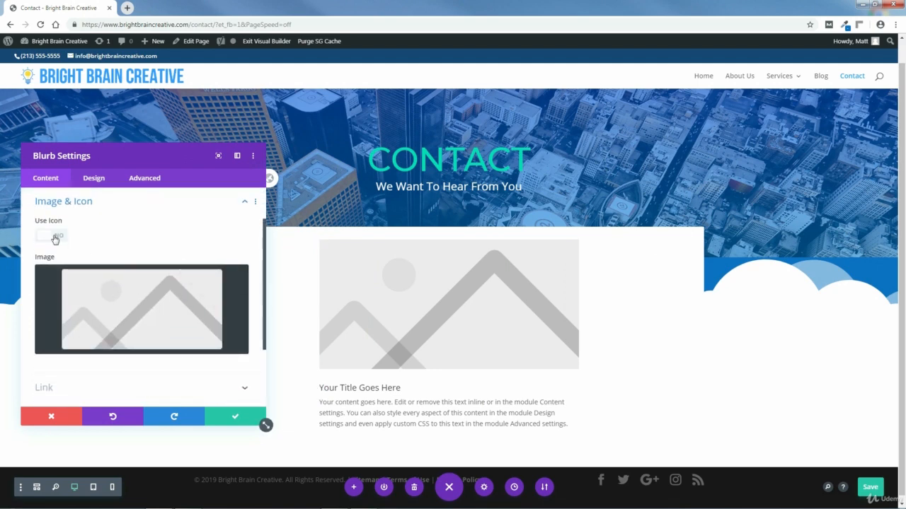
pyautogui.click(50, 237)
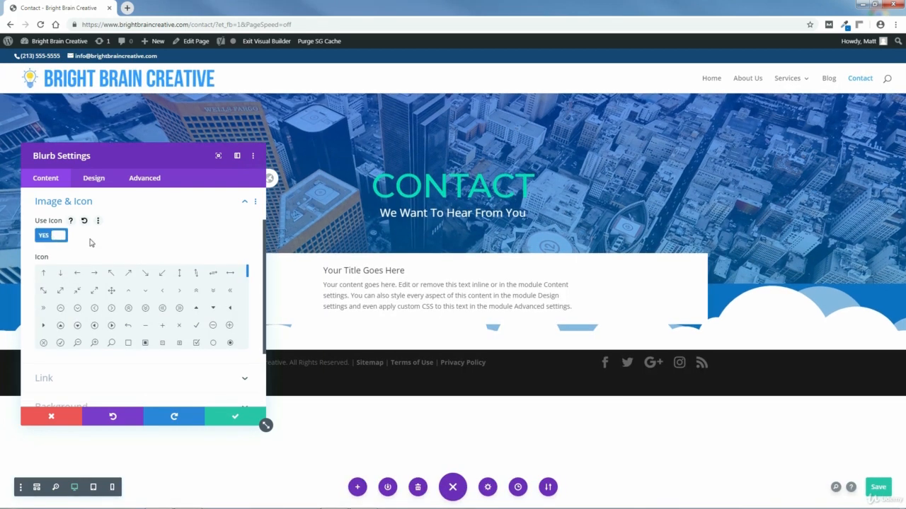
# - Replace the Blurb module's title with "Let's Meet Up"
pyautogui.moveTo(265, 259); pyautogui.dragTo(265, 210)
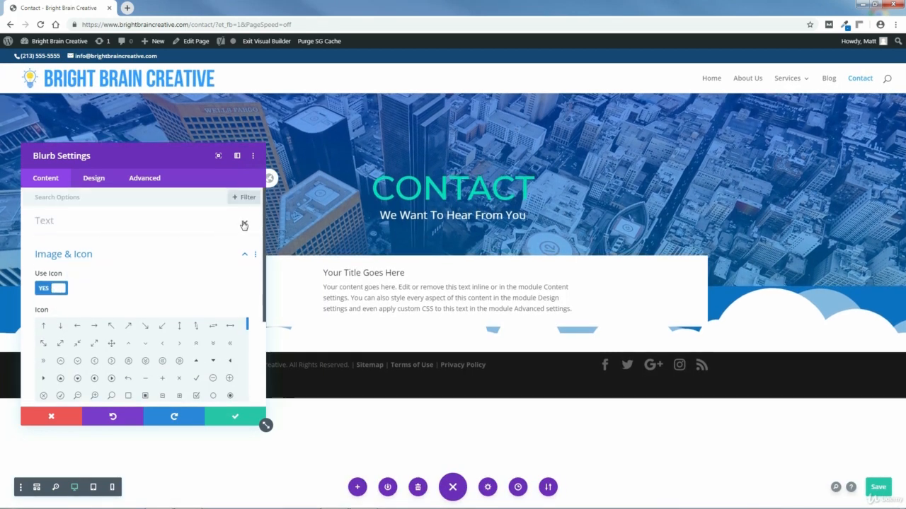
pyautogui.click(243, 225)
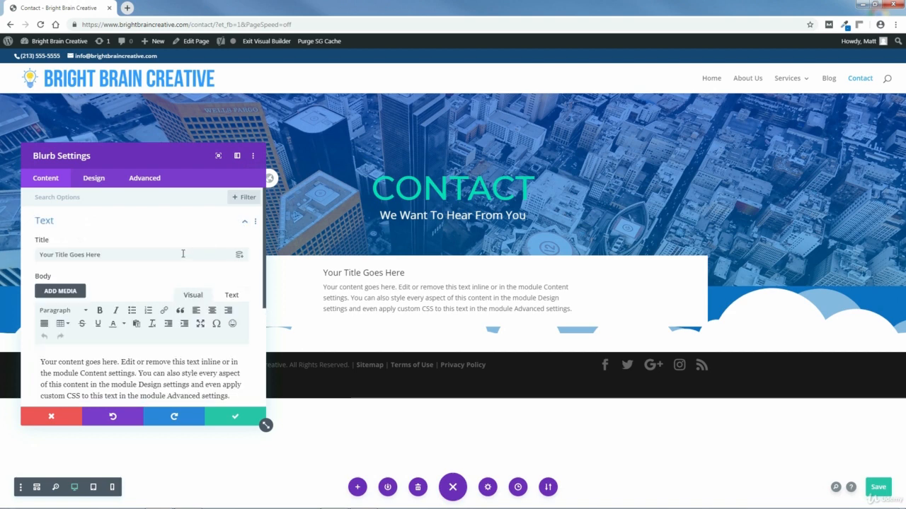
pyautogui.moveTo(178, 155); pyautogui.dragTo(194, 153)
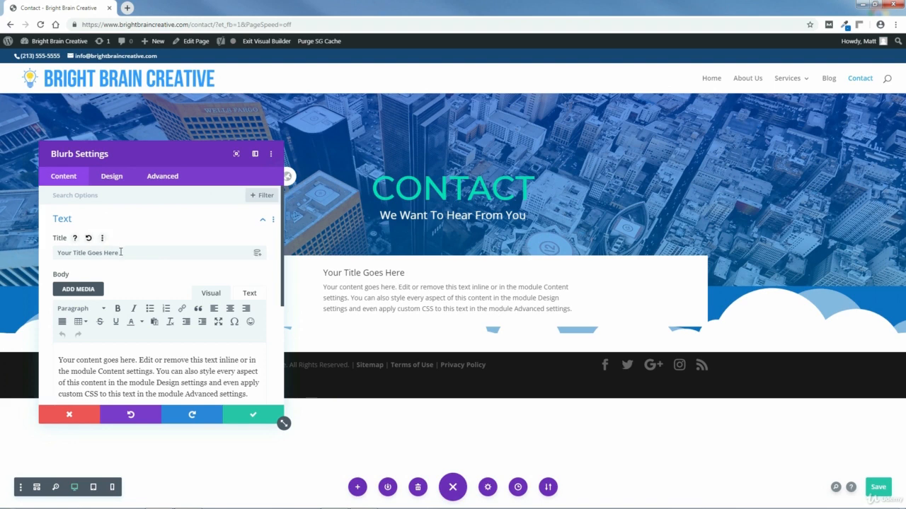
pyautogui.moveTo(120, 253); pyautogui.dragTo(59, 254)
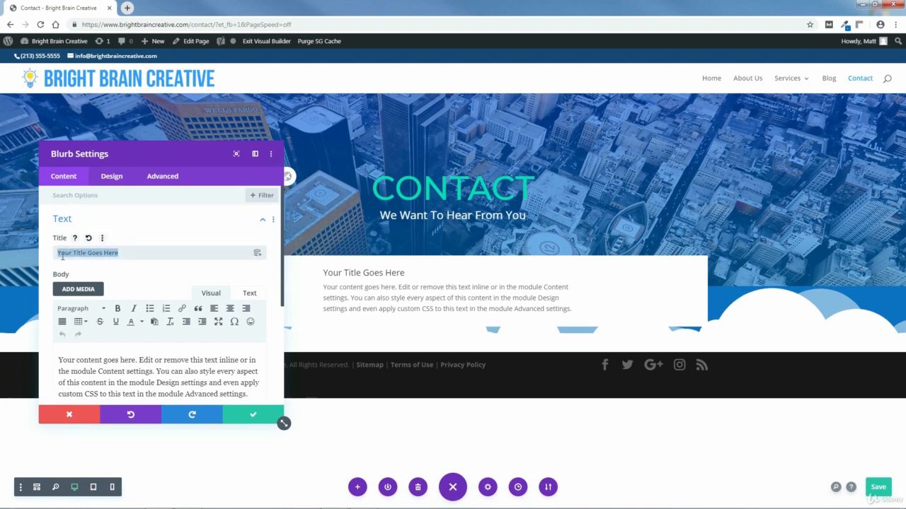
pyautogui.write("Let's Meet Up")
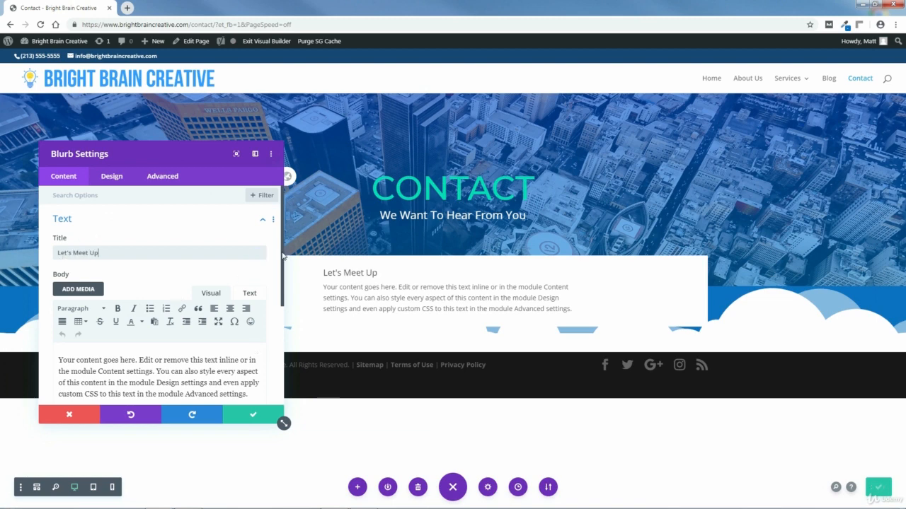
# - Delete the placeholder body text of the "Let's Meet Up" blurb
pyautogui.scroll(-2, 281, 256)
pyautogui.moveTo(249, 324); pyautogui.dragTo(58, 290)
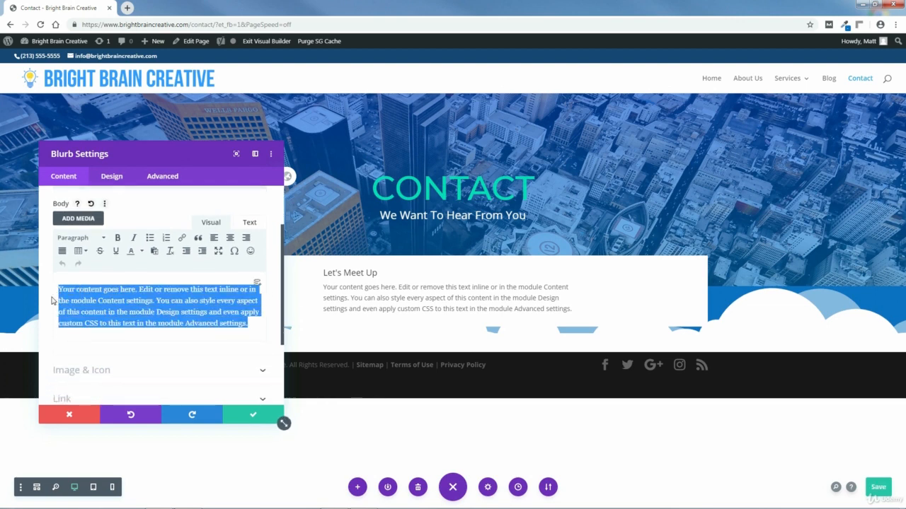
pyautogui.press('BackSpace')
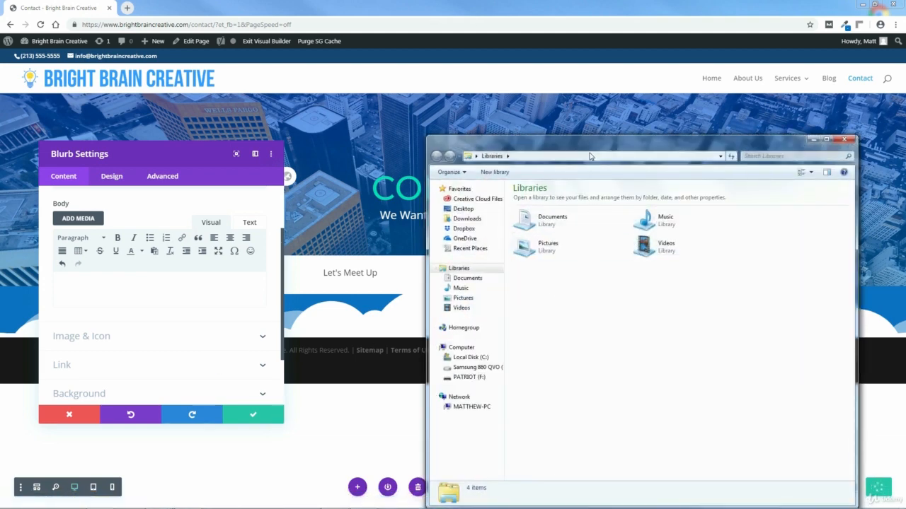
# - Open the Footer Section Text.txt file from PAGES > HOME PAGE > 10-FOOTER > TEXT in the Bright Brain Creative Website folder on drive C
pyautogui.moveTo(588, 150); pyautogui.dragTo(464, 115)
pyautogui.click(349, 323)
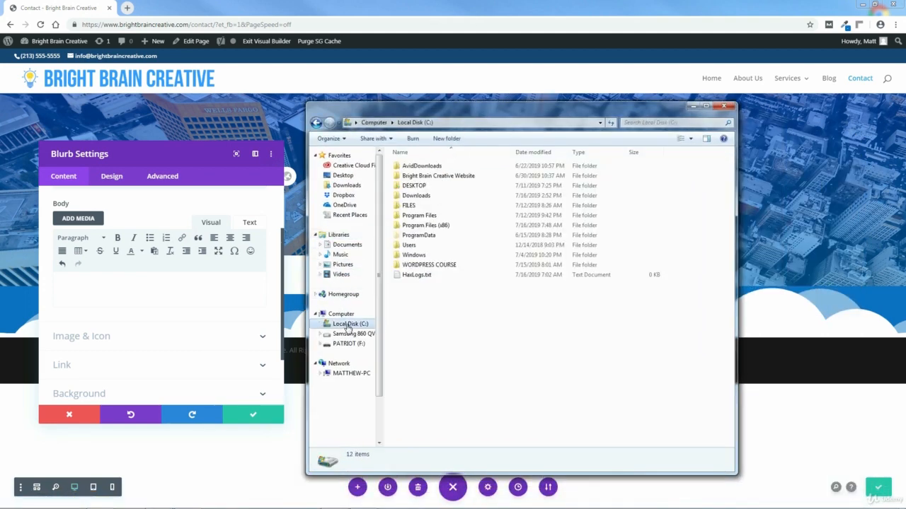
pyautogui.doubleClick(438, 176)
pyautogui.doubleClick(414, 178)
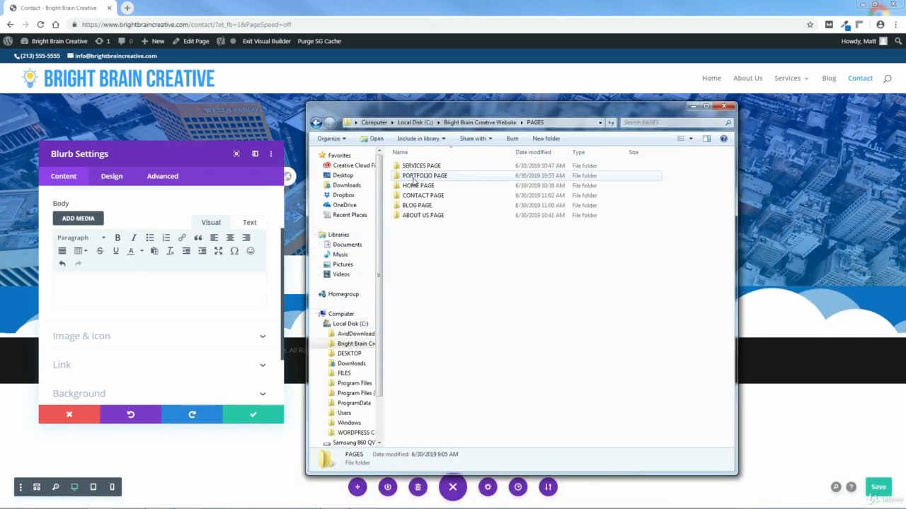
pyautogui.click(413, 187)
pyautogui.doubleClick(414, 186)
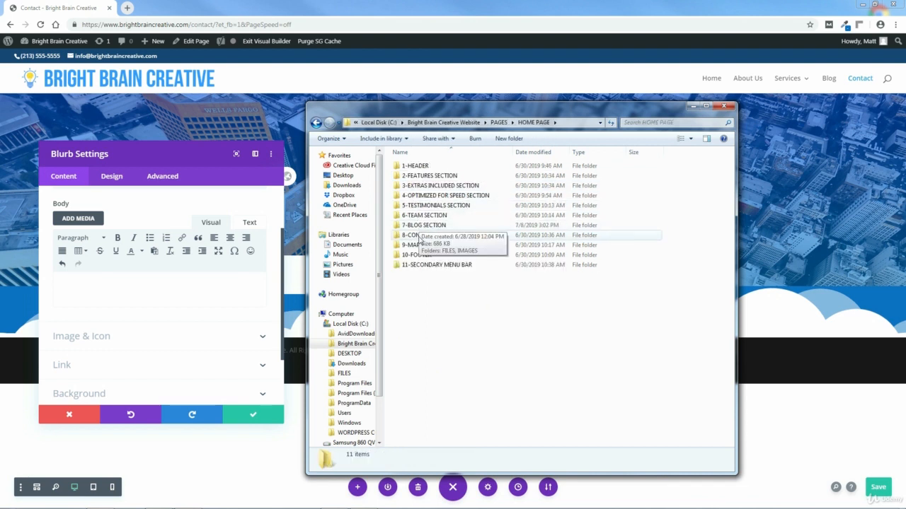
pyautogui.doubleClick(416, 256)
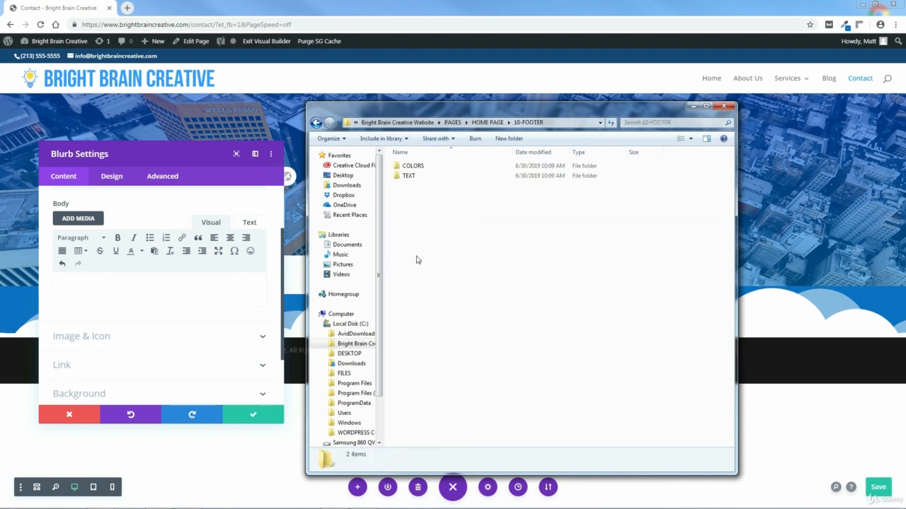
pyautogui.doubleClick(409, 176)
pyautogui.doubleClick(428, 167)
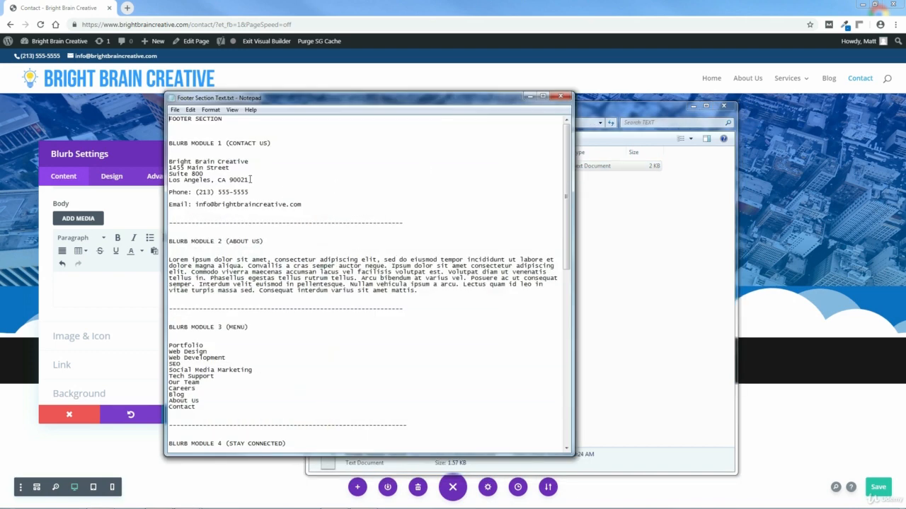
# - Copy the company's street address lines from the footer text file and paste them into the blurb's body
pyautogui.moveTo(248, 180); pyautogui.dragTo(176, 167)
pyautogui.rightClick(190, 179)
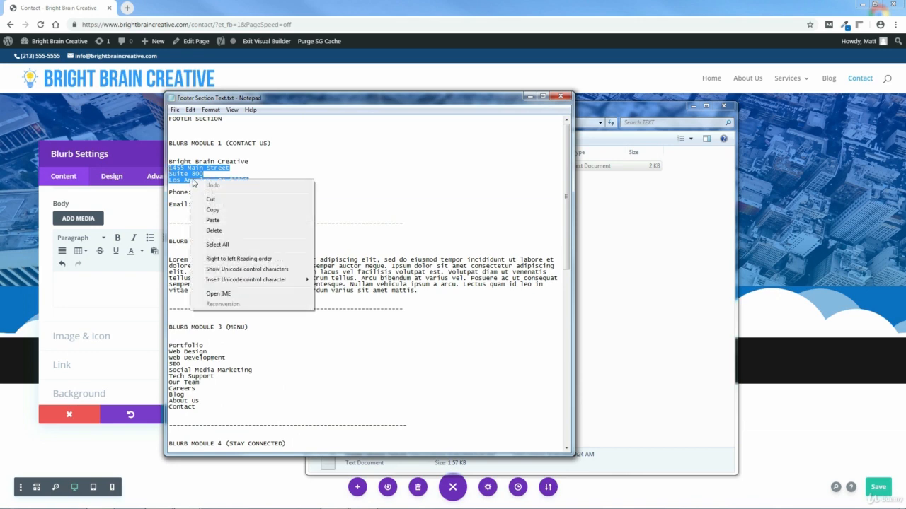
pyautogui.click(205, 208)
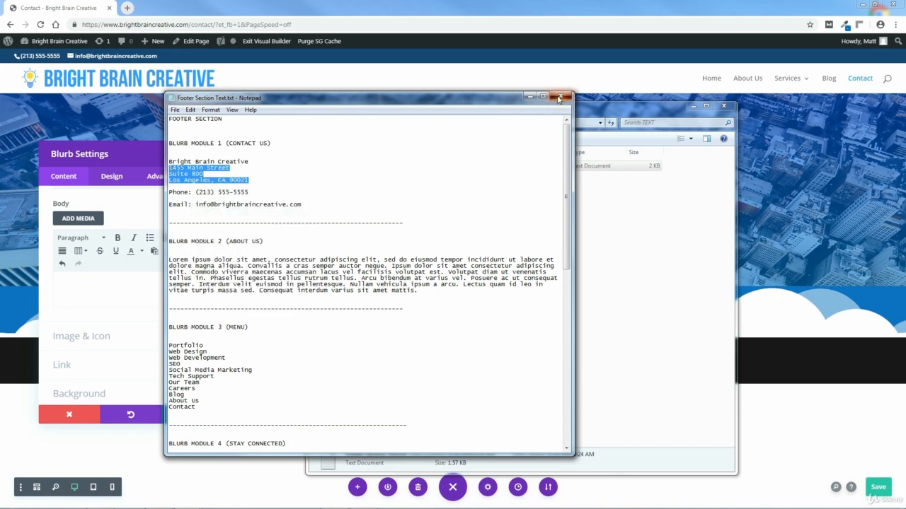
pyautogui.click(560, 96)
pyautogui.click(720, 109)
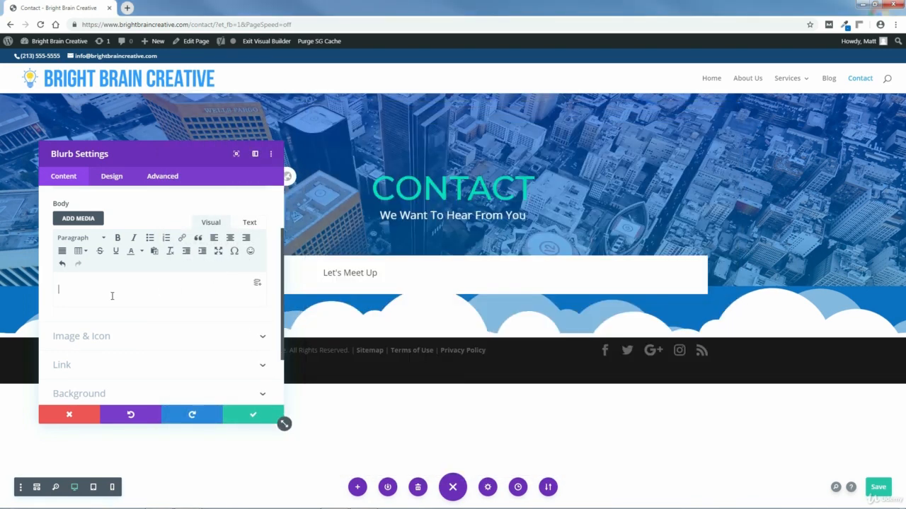
pyautogui.rightClick(78, 286)
pyautogui.click(99, 344)
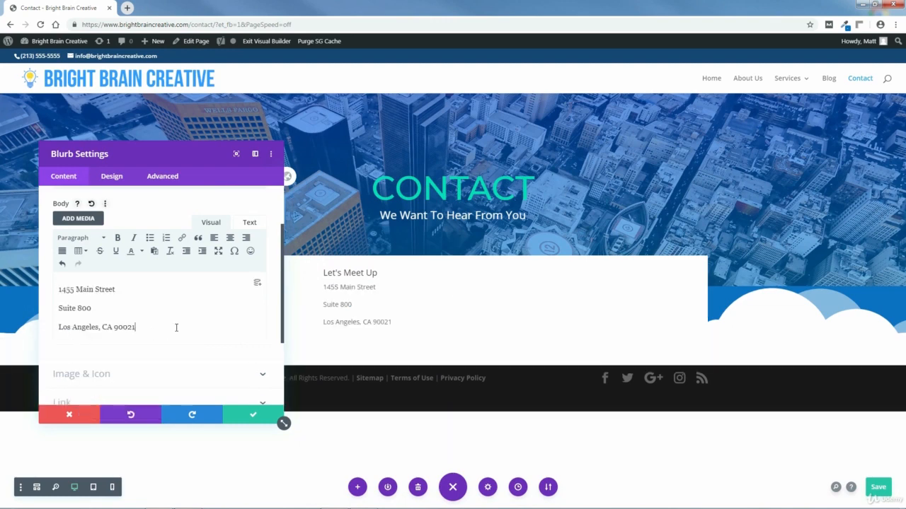
# - Remove the blank lines between the address lines in the body's text view, then return to the visual view
pyautogui.click(249, 223)
pyautogui.click(95, 267)
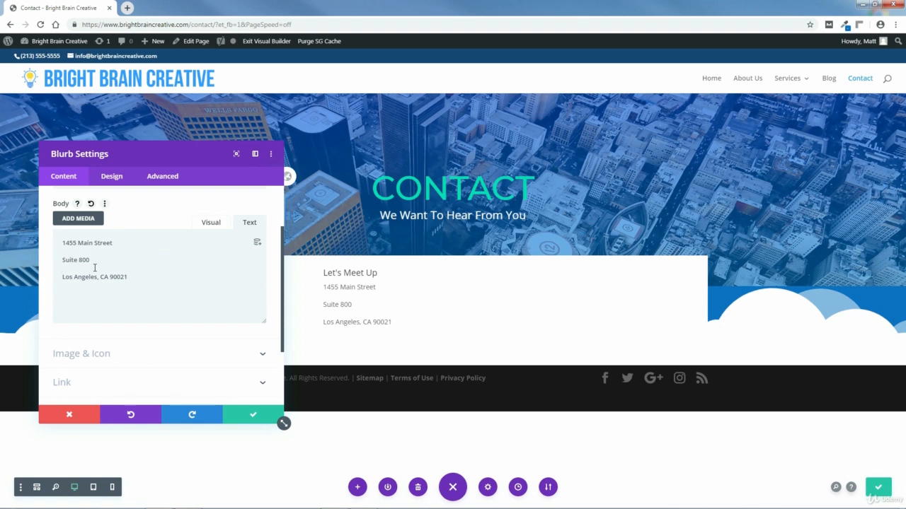
pyautogui.press('BackSpace')
pyautogui.press('BackSpace')
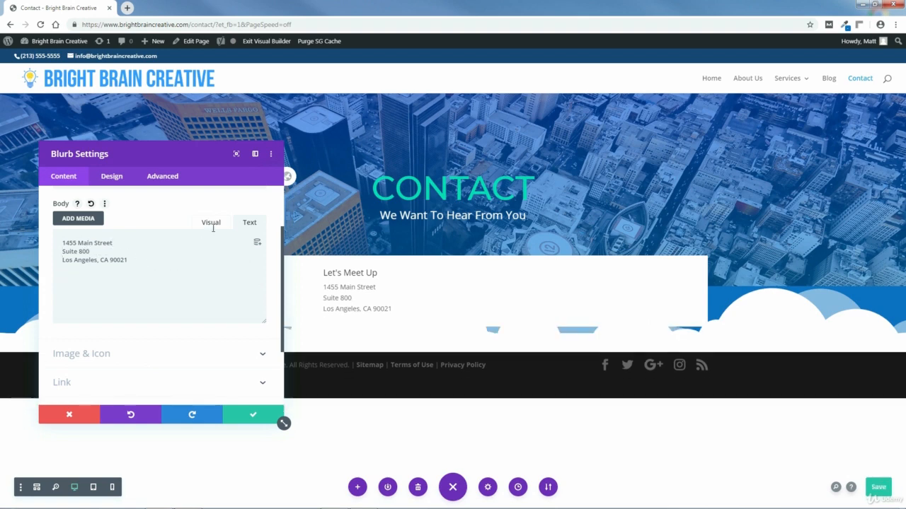
pyautogui.click(211, 223)
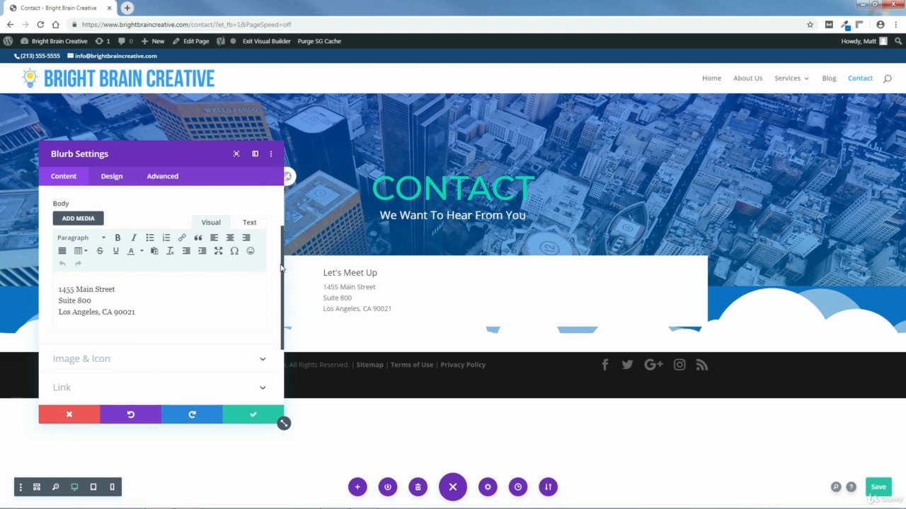
# - Enable the icon option for the blurb and choose the office building icon
pyautogui.moveTo(282, 267); pyautogui.dragTo(282, 288)
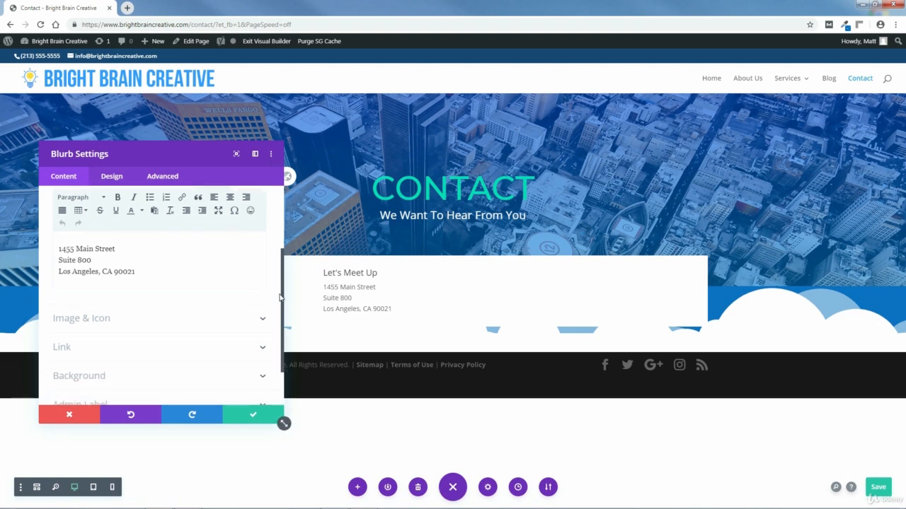
pyautogui.moveTo(282, 297); pyautogui.dragTo(282, 311)
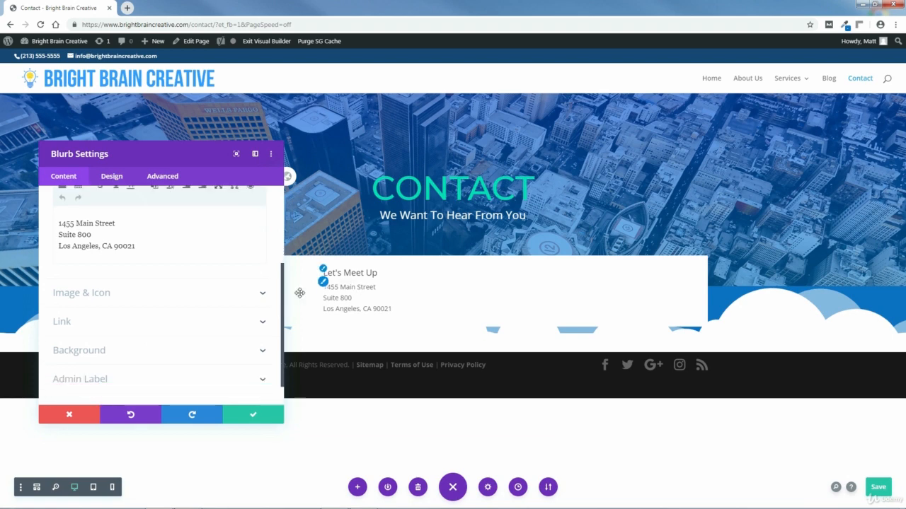
pyautogui.click(263, 295)
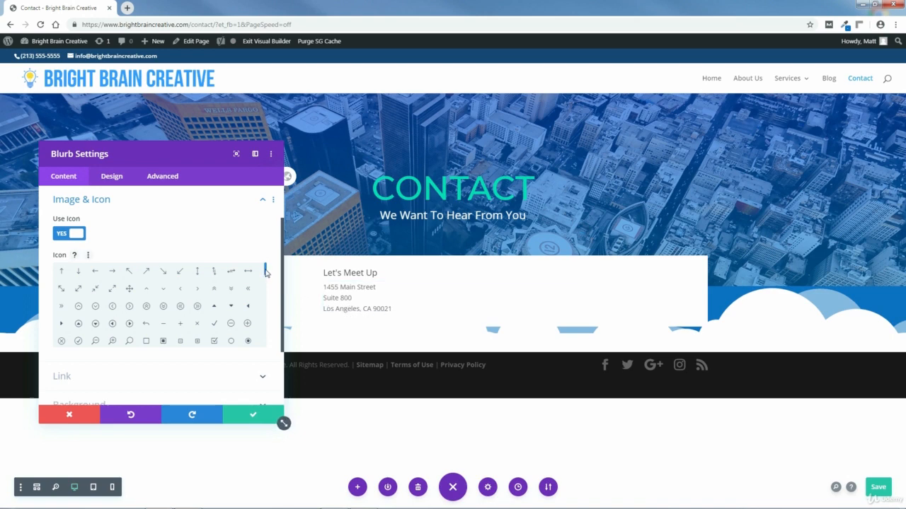
pyautogui.moveTo(266, 272); pyautogui.dragTo(271, 300)
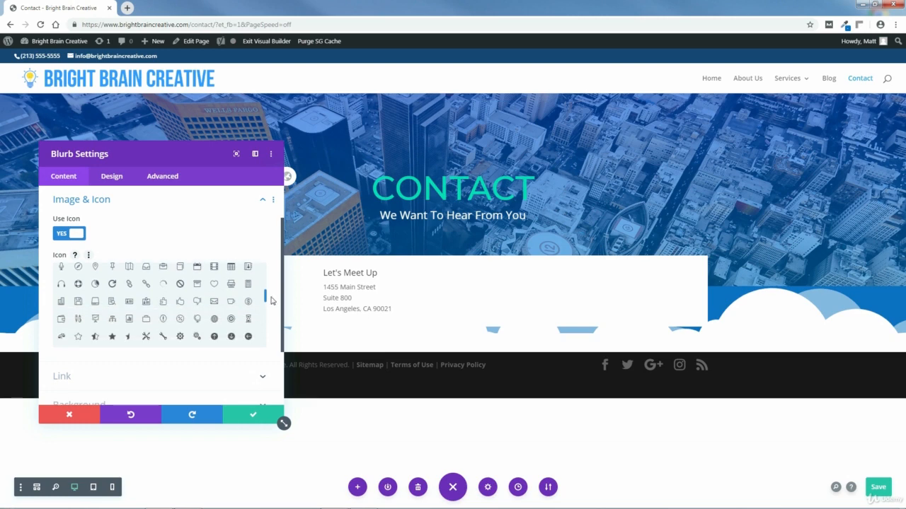
pyautogui.click(61, 304)
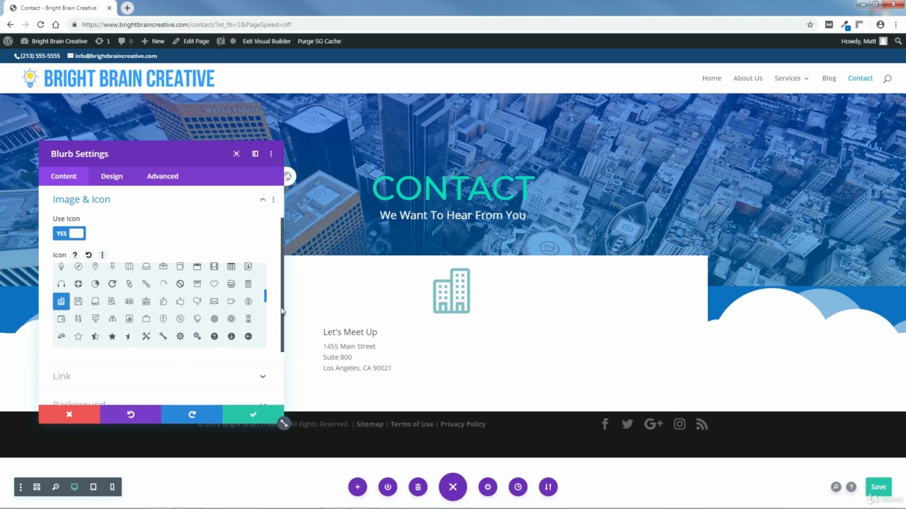
# - Set the blurb's background color to #ededed, copied from the blurb modules section of Contact Page Colors.txt
pyautogui.moveTo(281, 310); pyautogui.dragTo(282, 358)
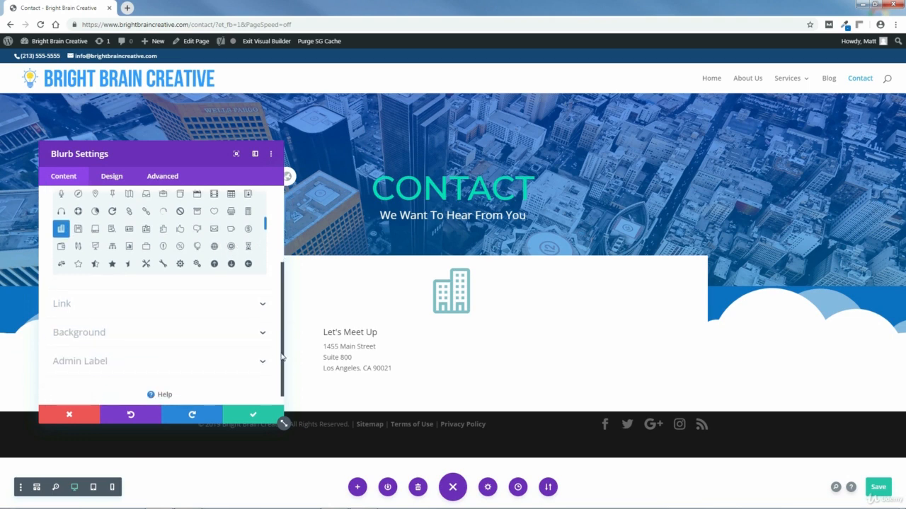
pyautogui.scroll(-1, 170, 337)
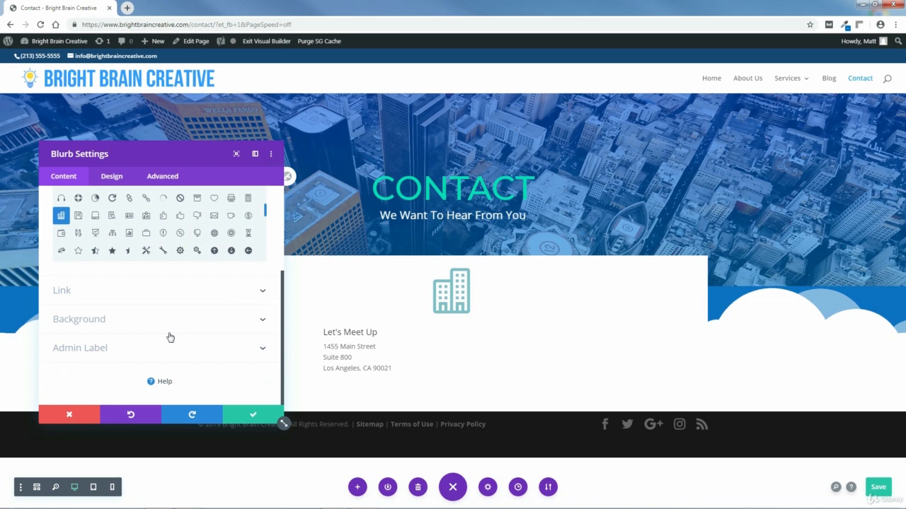
pyautogui.click(263, 322)
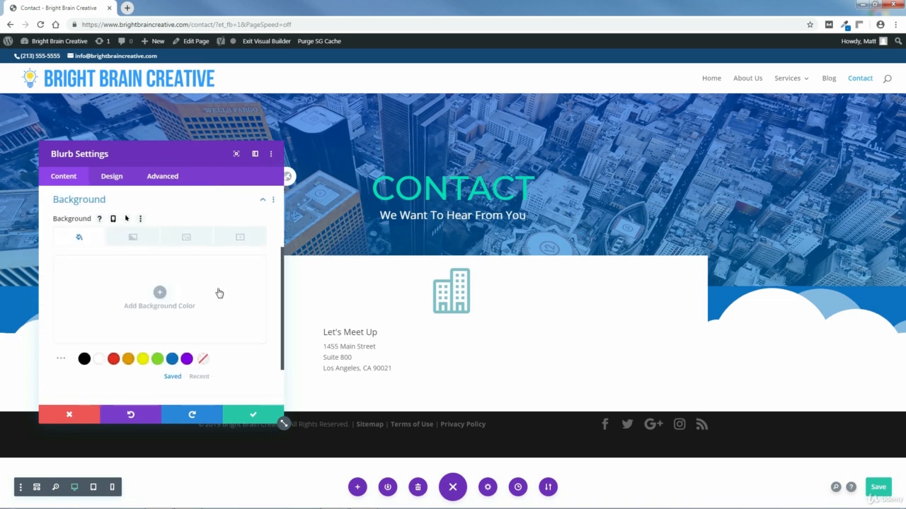
pyautogui.click(182, 300)
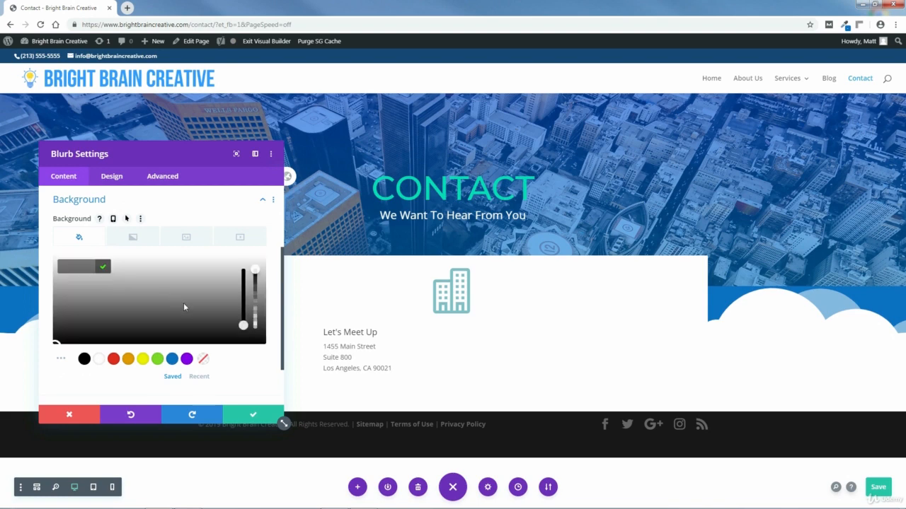
pyautogui.click(188, 501)
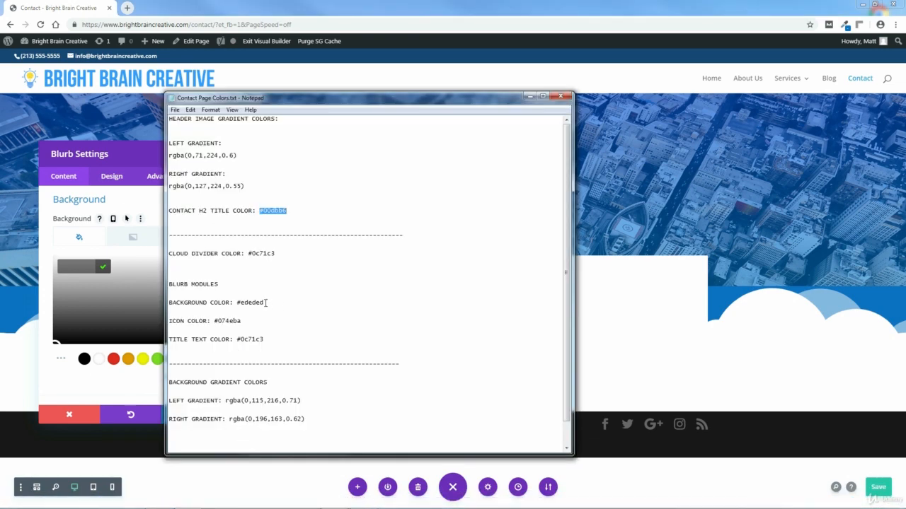
pyautogui.moveTo(265, 303); pyautogui.dragTo(252, 304)
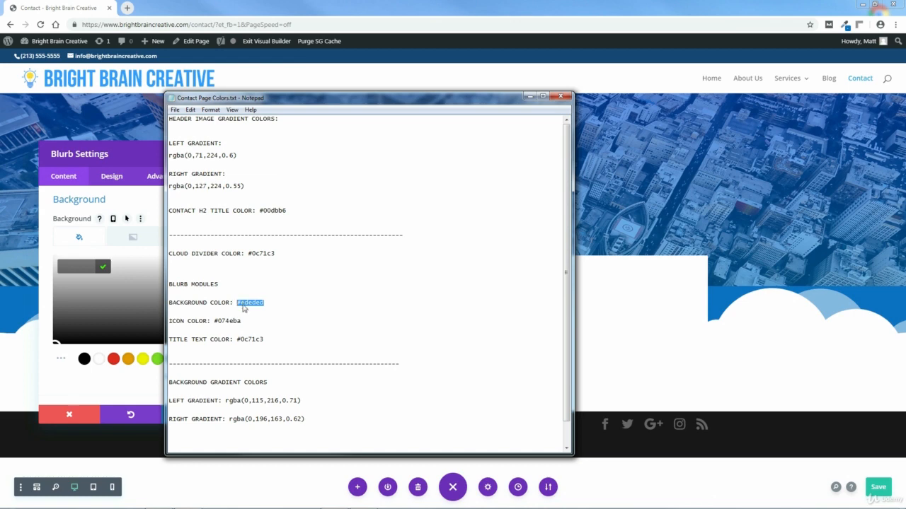
pyautogui.rightClick(243, 308)
pyautogui.click(283, 336)
pyautogui.click(529, 97)
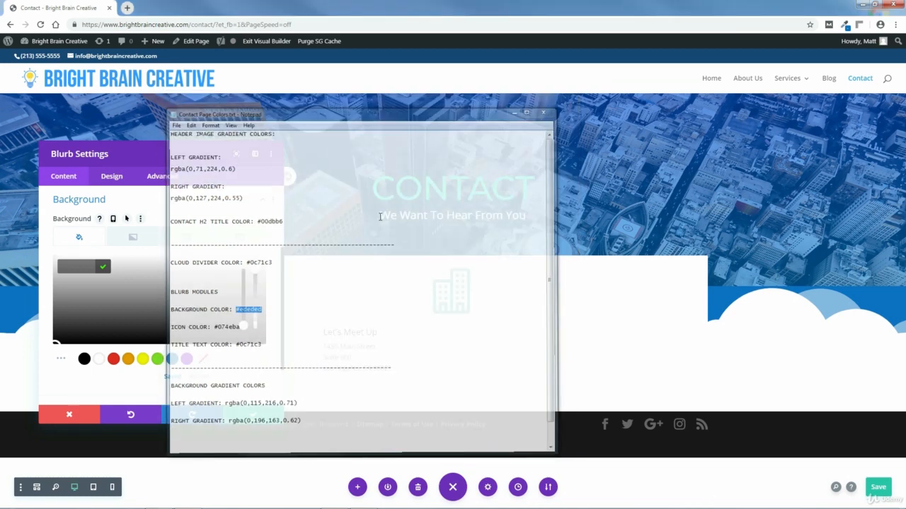
pyautogui.rightClick(80, 266)
pyautogui.click(102, 322)
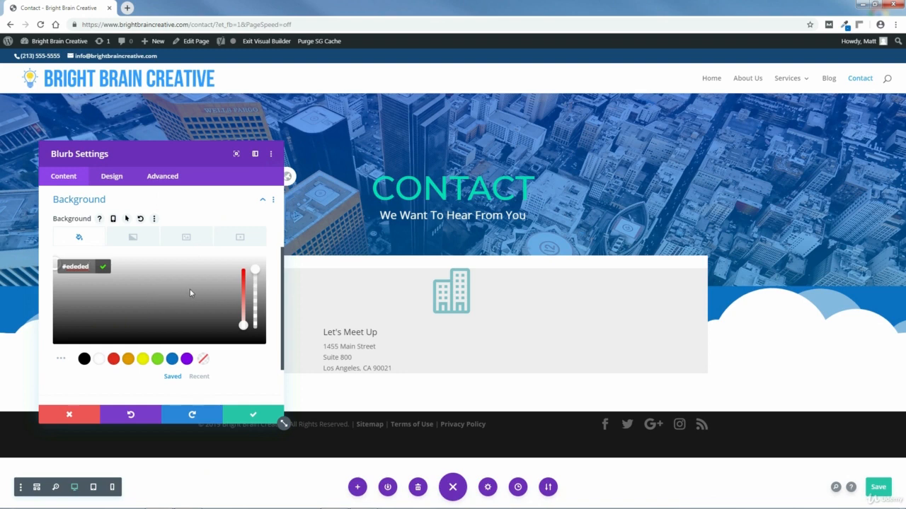
# - Save the blurb's settings and change the row's column structure to three equal columns
pyautogui.moveTo(283, 292); pyautogui.dragTo(283, 246)
pyautogui.click(263, 281)
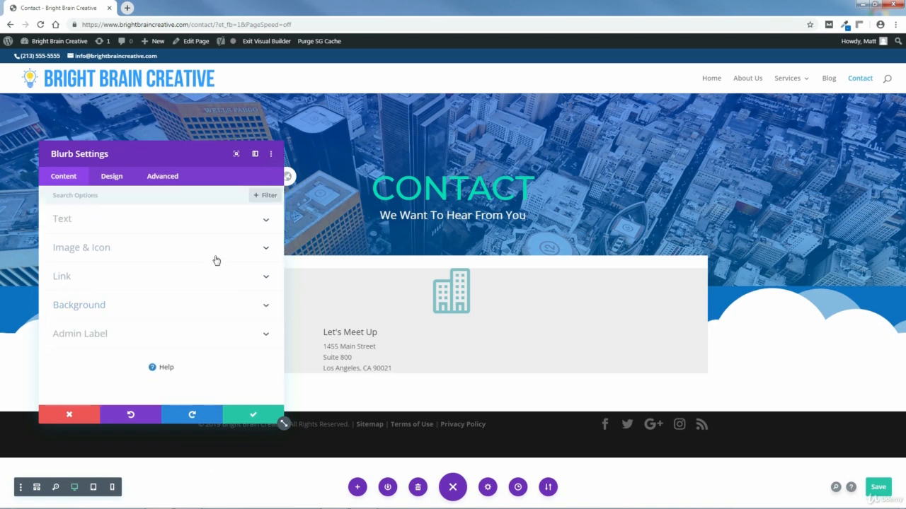
pyautogui.click(253, 416)
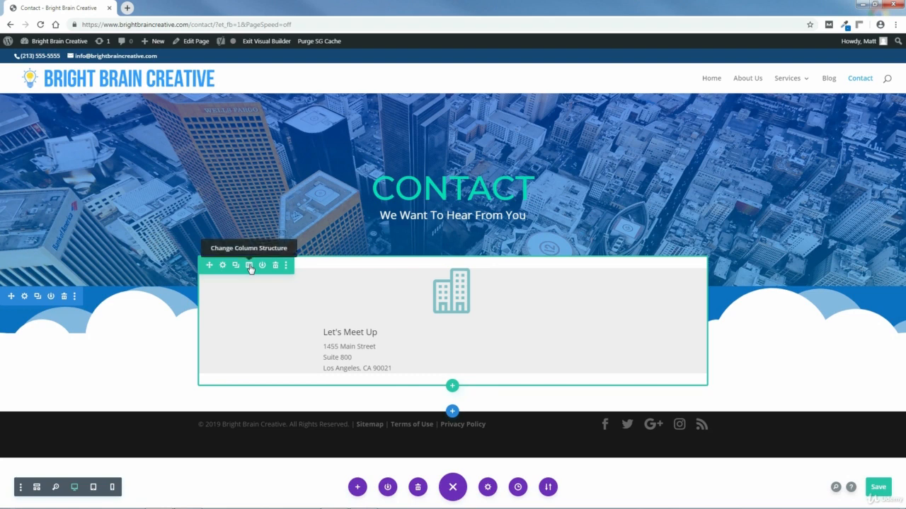
pyautogui.click(249, 266)
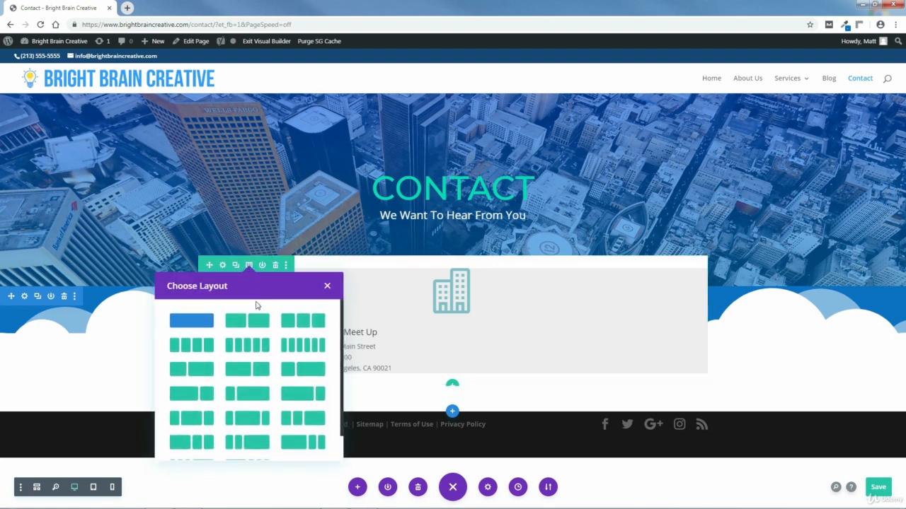
pyautogui.click(287, 324)
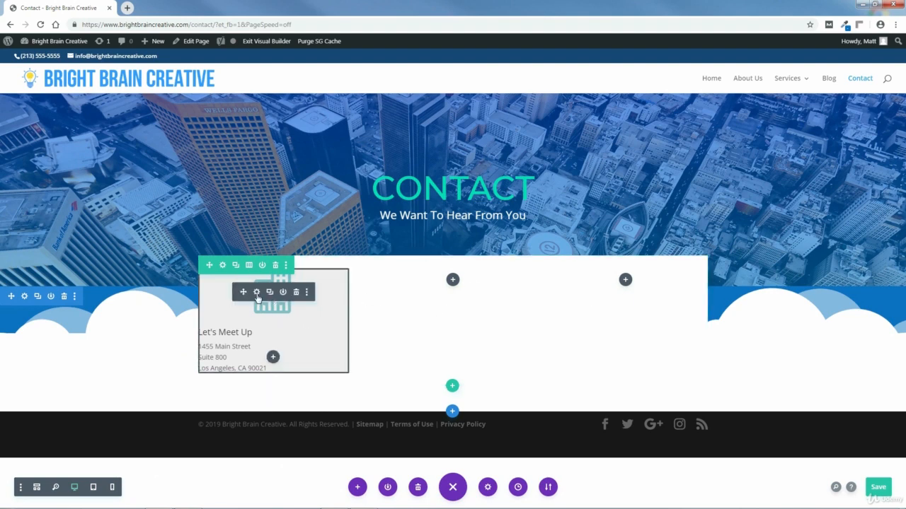
# - Reopen the Let's Meet Up blurb's settings, move the dialog clear of the blurb and show its design options
pyautogui.click(257, 293)
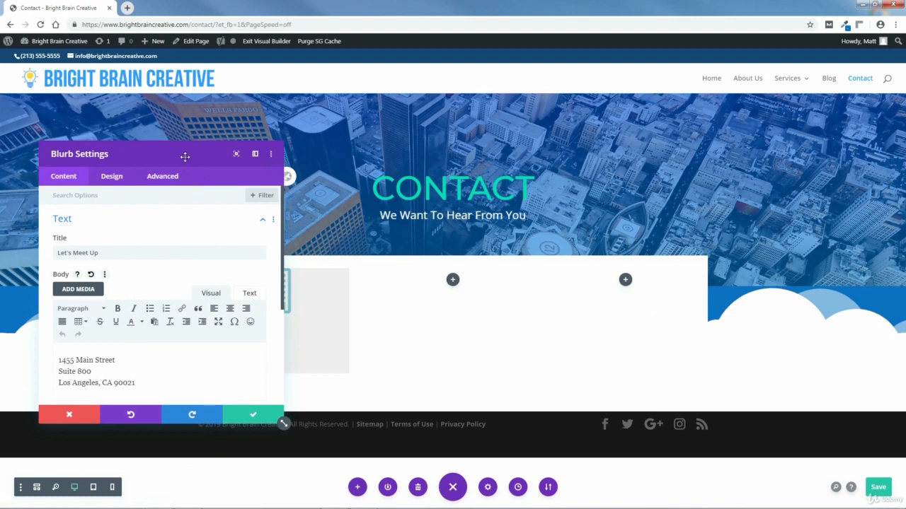
pyautogui.moveTo(184, 156); pyautogui.dragTo(527, 135)
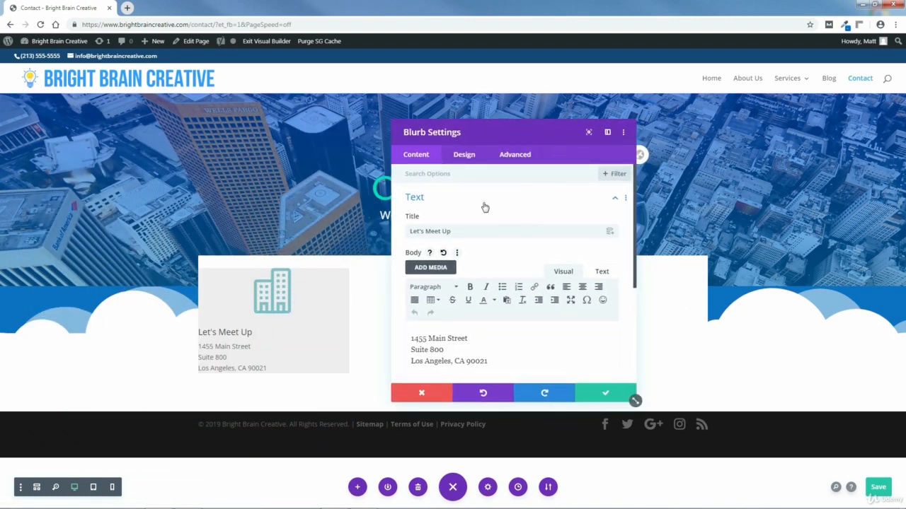
pyautogui.click(463, 157)
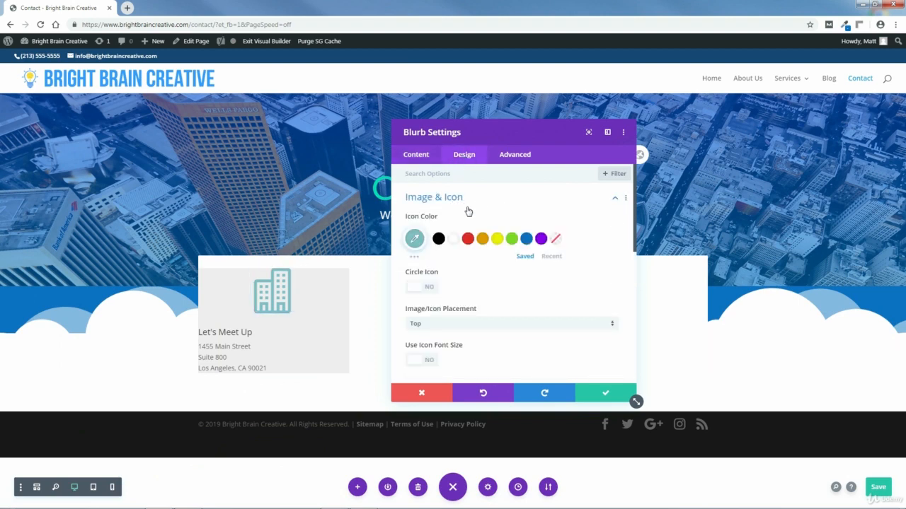
# - Set the blurb's icon color to #074eba, copied from the blurb modules section of Contact Page Colors.txt
pyautogui.click(416, 240)
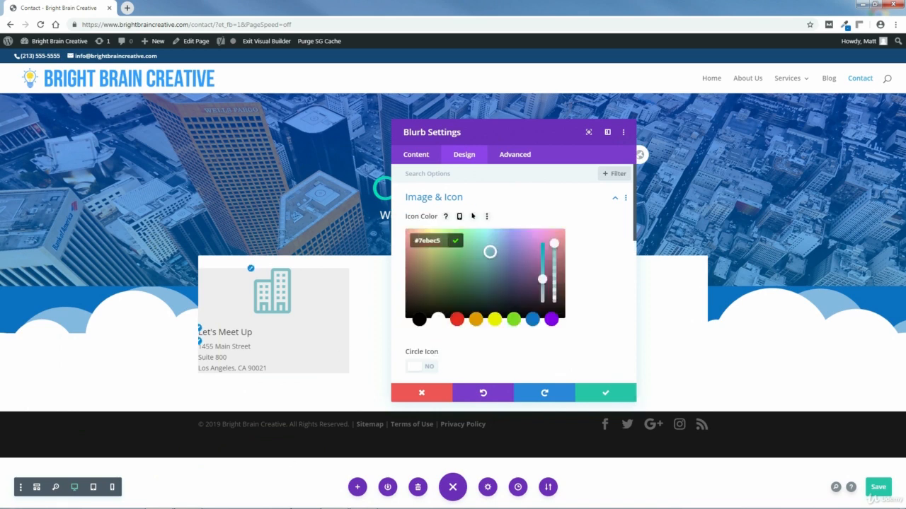
pyautogui.moveTo(246, 504)
pyautogui.click(192, 501)
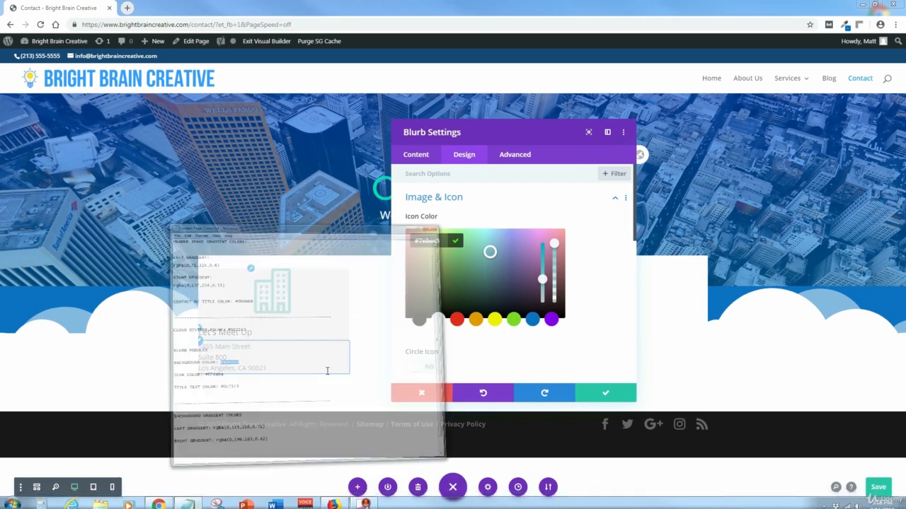
pyautogui.moveTo(242, 322); pyautogui.dragTo(215, 320)
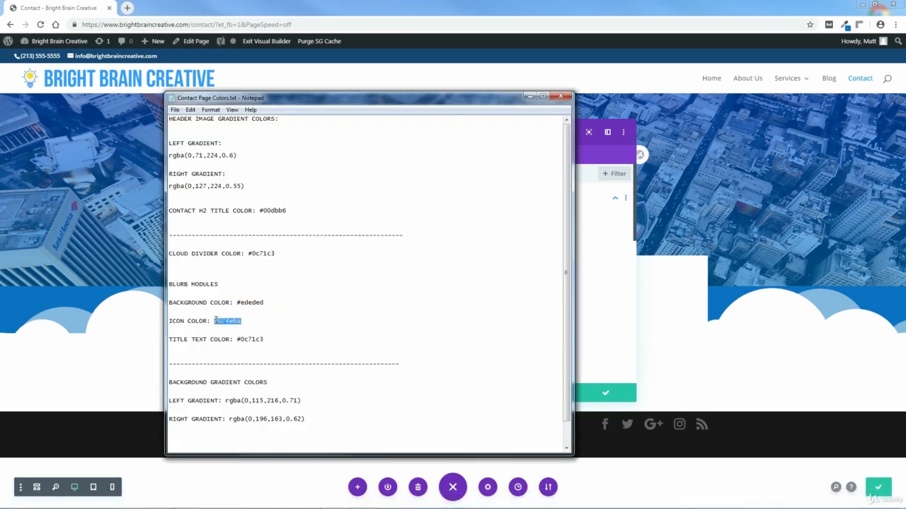
pyautogui.rightClick(225, 322)
pyautogui.click(244, 354)
pyautogui.click(529, 96)
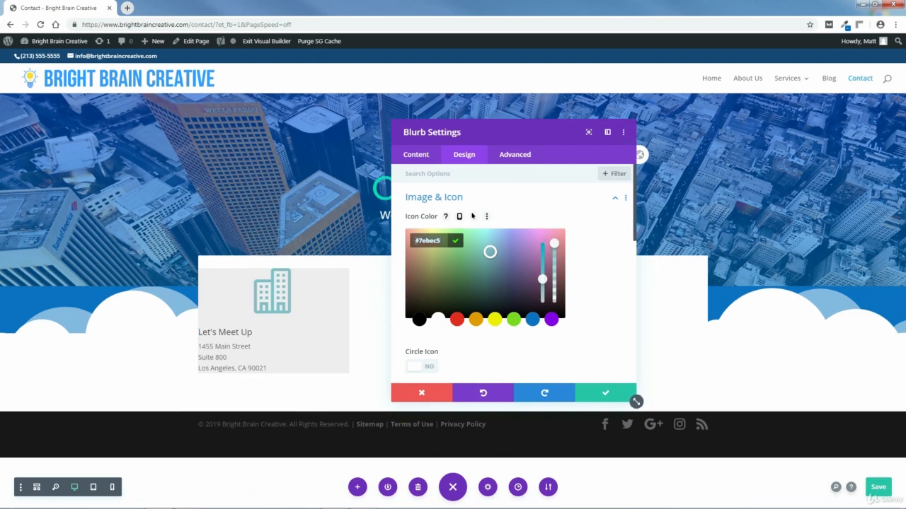
pyautogui.rightClick(429, 240)
pyautogui.click(445, 325)
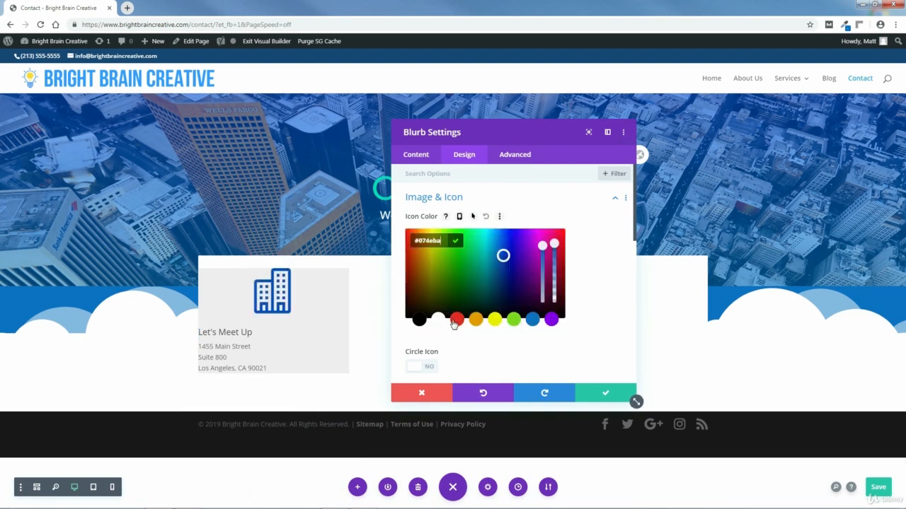
pyautogui.click(458, 242)
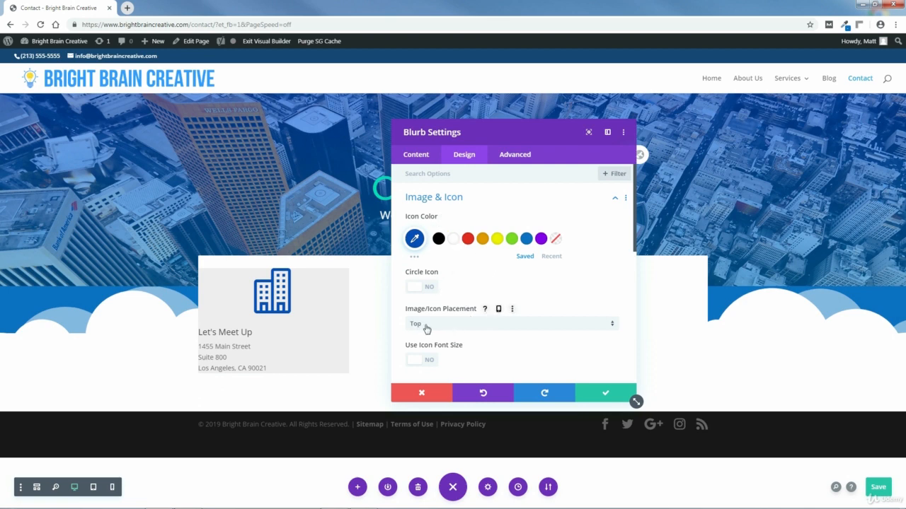
# - Try the Left icon placement and the circle icon option, restoring Top placement and no circle
pyautogui.click(454, 330)
pyautogui.click(430, 347)
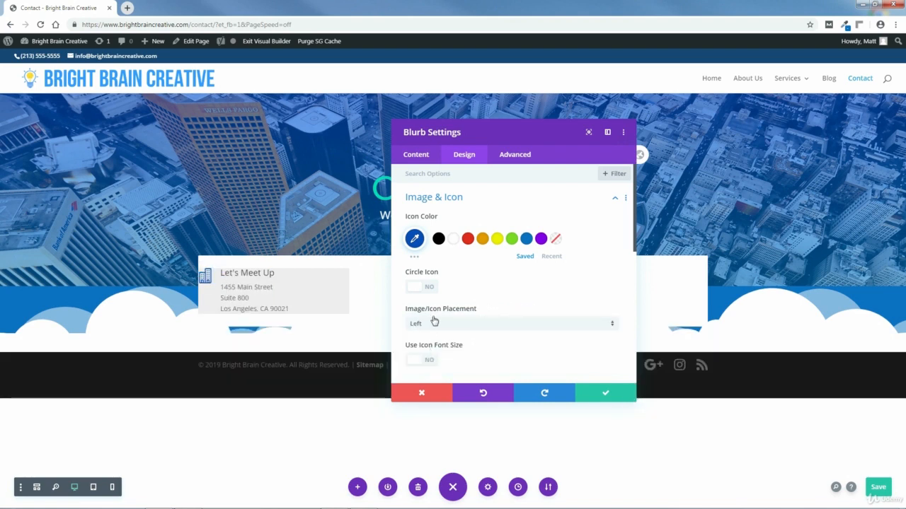
pyautogui.click(427, 325)
pyautogui.click(426, 333)
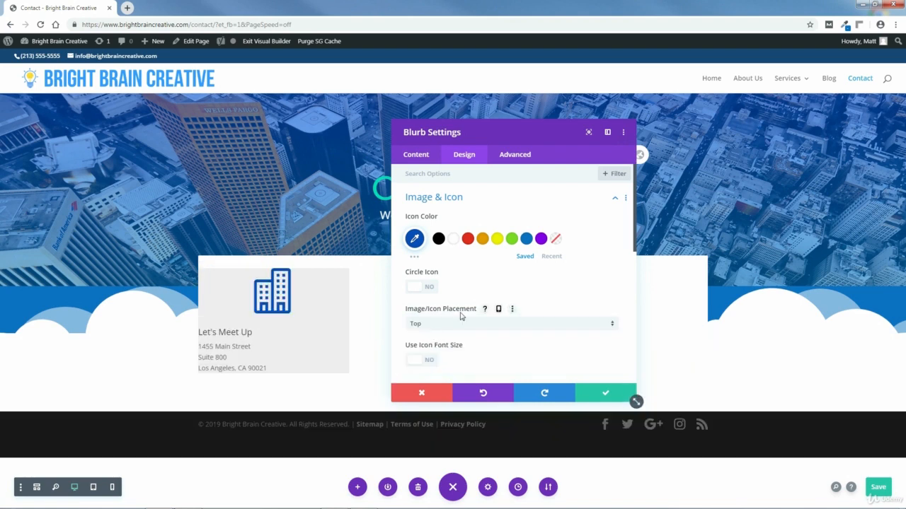
pyautogui.click(417, 288)
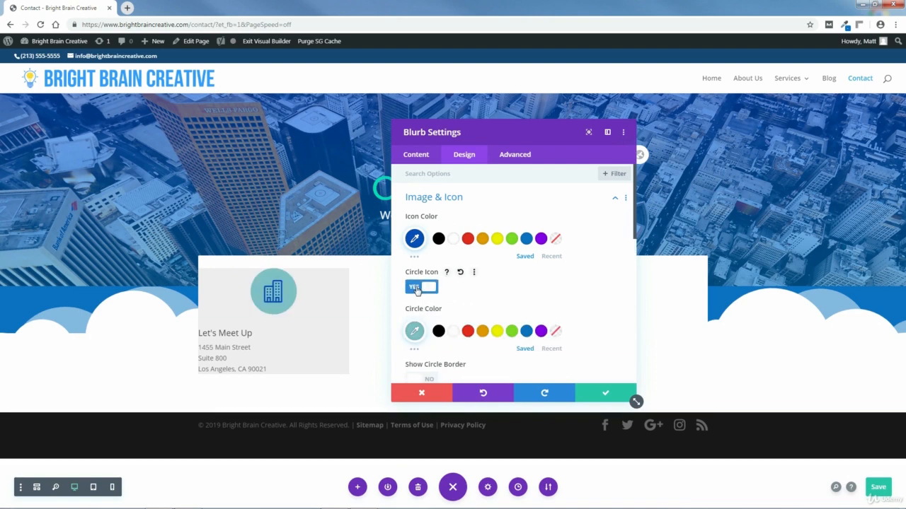
pyautogui.click(429, 287)
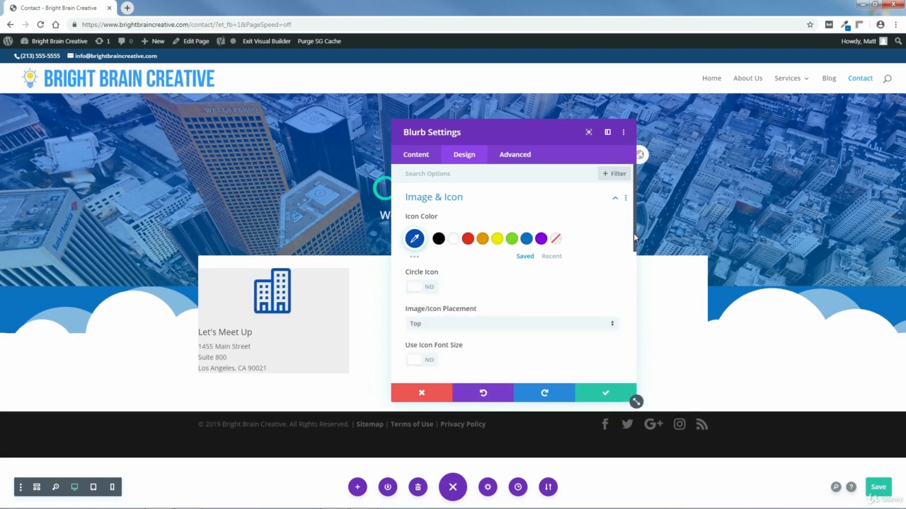
# - Enable a custom icon font size for the blurb, set it to 75px and collapse the image and icon settings
pyautogui.scroll(-3, 634, 237)
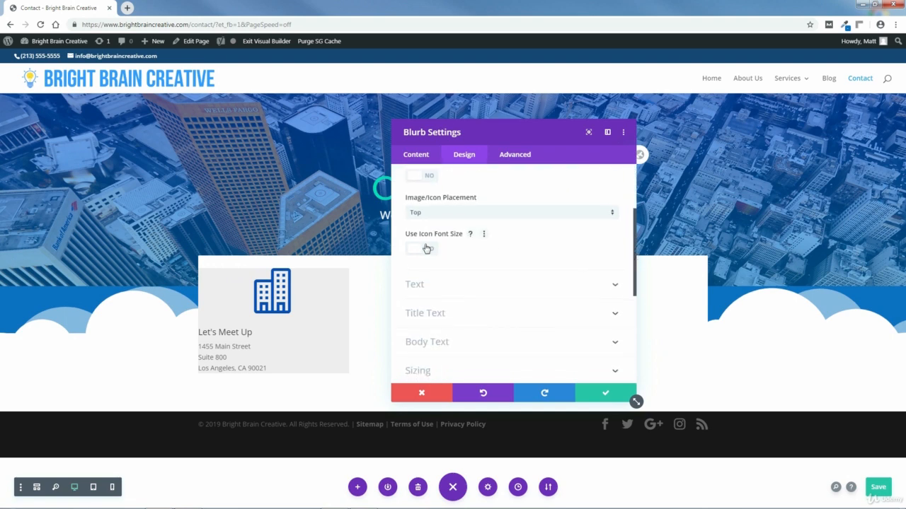
pyautogui.click(416, 249)
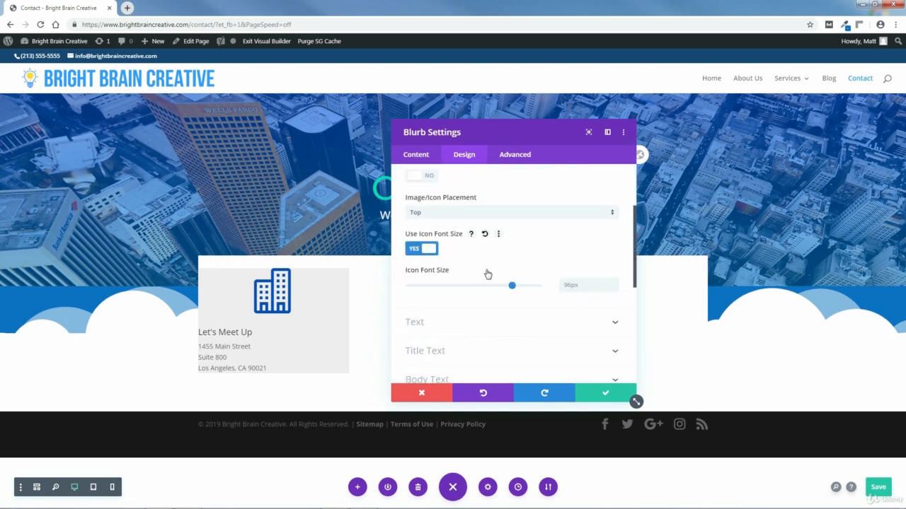
pyautogui.moveTo(511, 288); pyautogui.dragTo(491, 294)
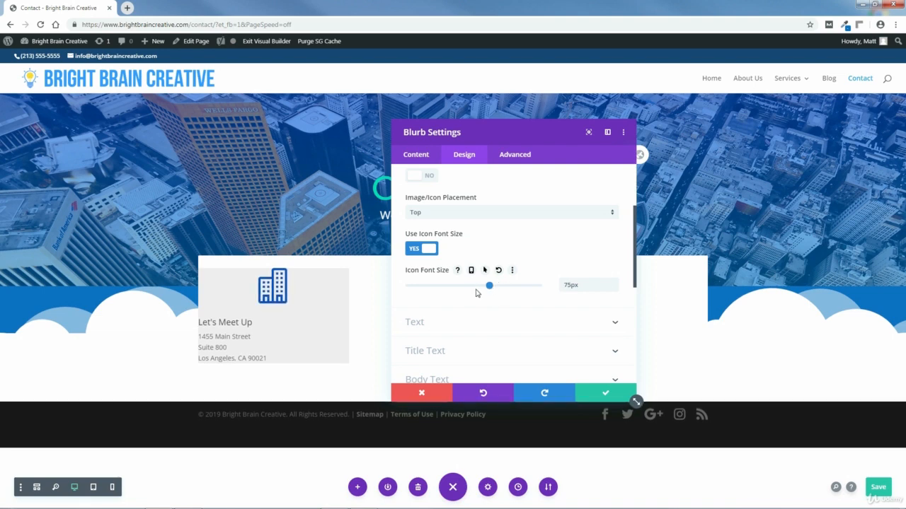
pyautogui.scroll(3, 635, 265)
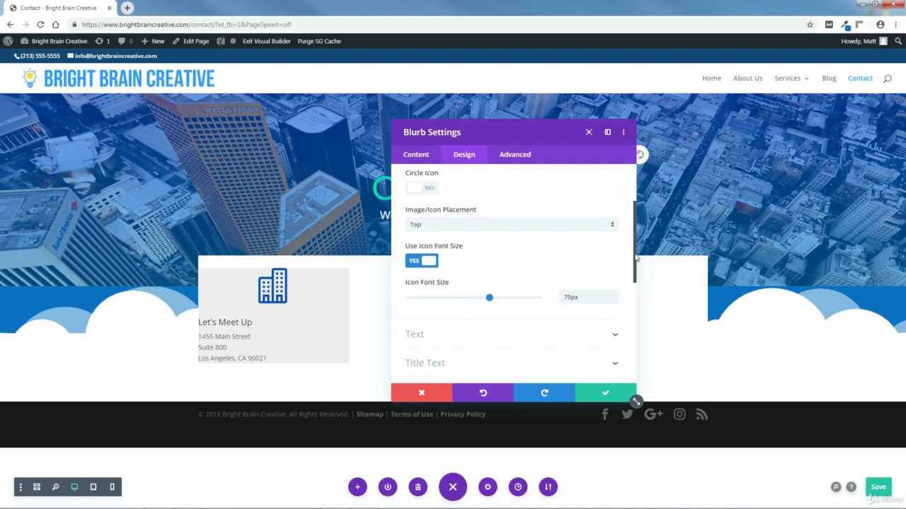
pyautogui.click(615, 201)
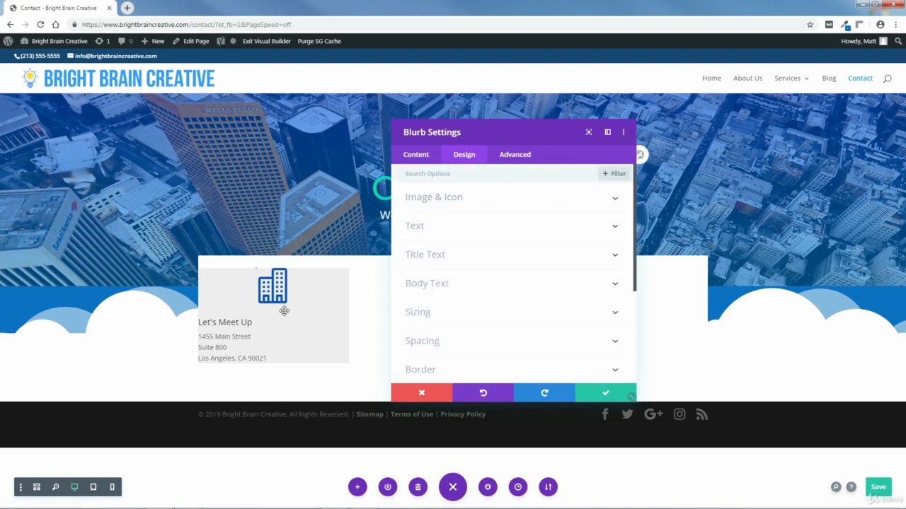
# - Center the blurb's title text and apply the saved blue swatch as its color
pyautogui.click(429, 256)
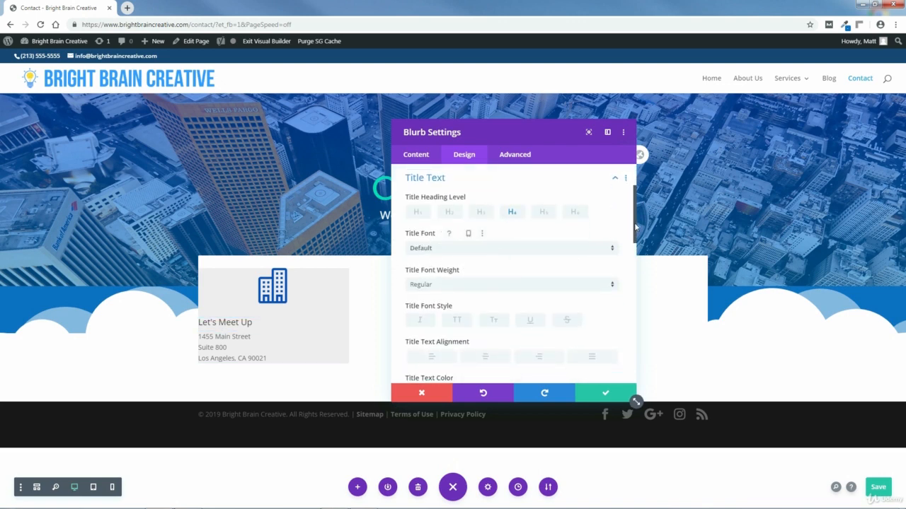
pyautogui.moveTo(635, 226); pyautogui.dragTo(639, 256)
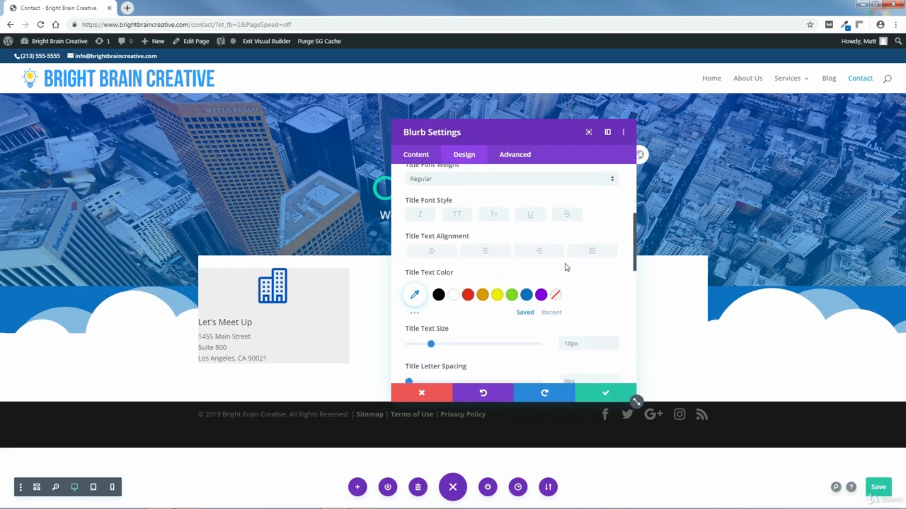
pyautogui.click(485, 252)
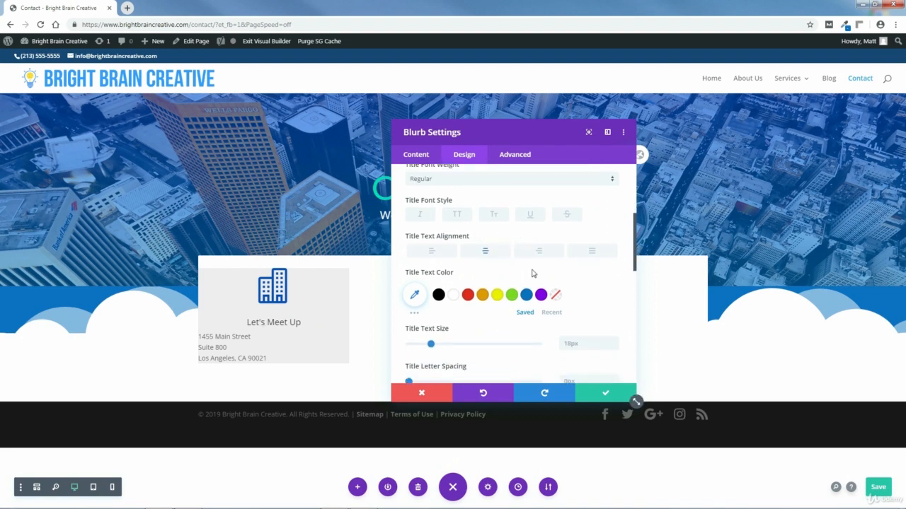
pyautogui.moveTo(634, 262); pyautogui.dragTo(636, 274)
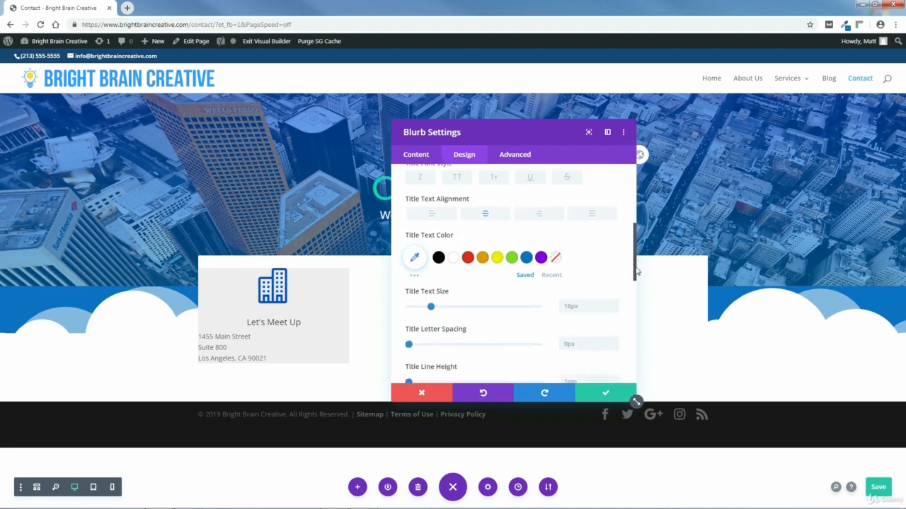
pyautogui.click(527, 259)
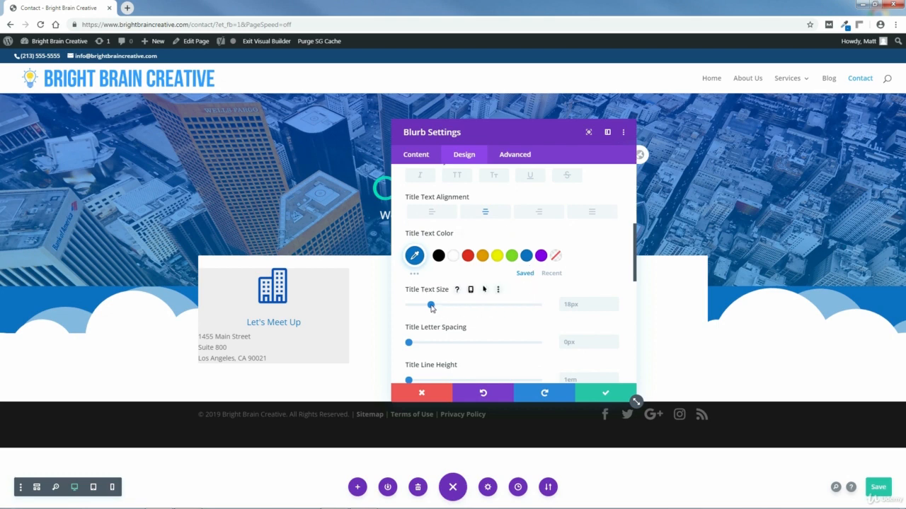
# - Set the blurb's title text size to 34px and collapse the title text settings
pyautogui.moveTo(432, 307); pyautogui.dragTo(453, 306)
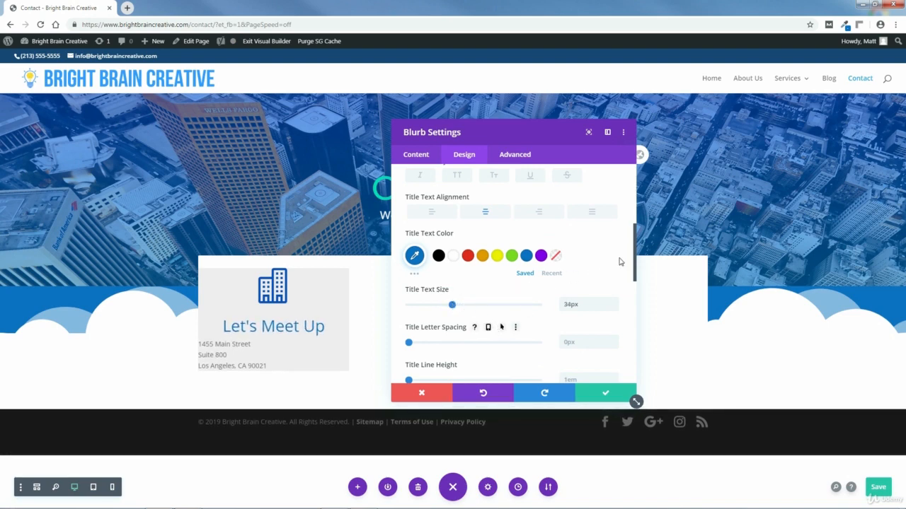
pyautogui.moveTo(634, 274); pyautogui.dragTo(631, 223)
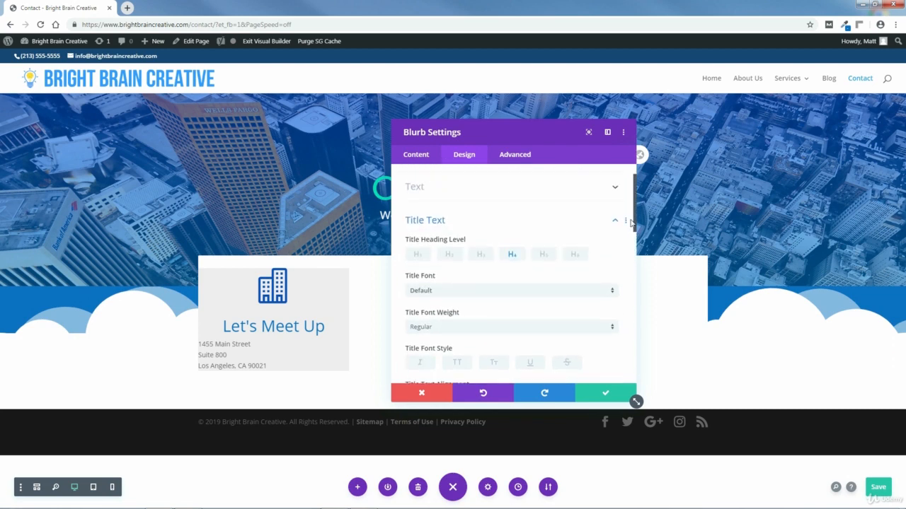
pyautogui.click(616, 224)
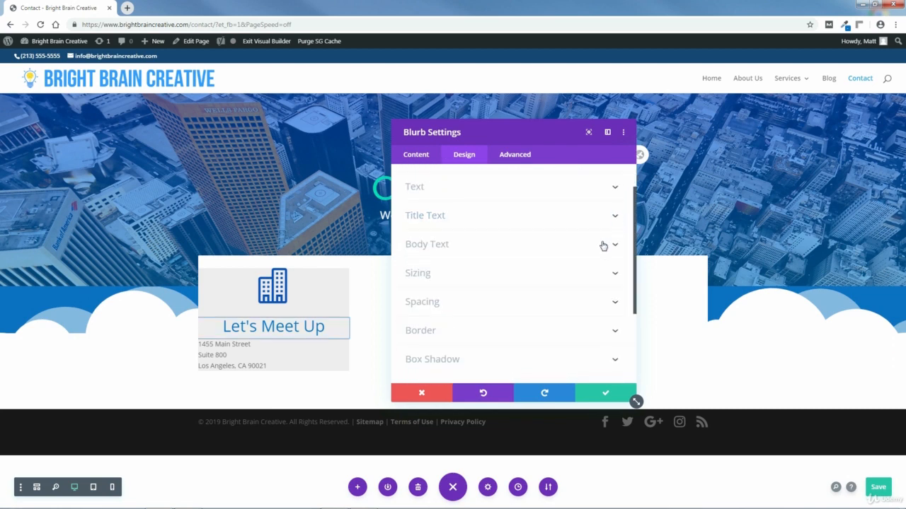
# - Center the blurb's body text in the body text settings
pyautogui.click(440, 243)
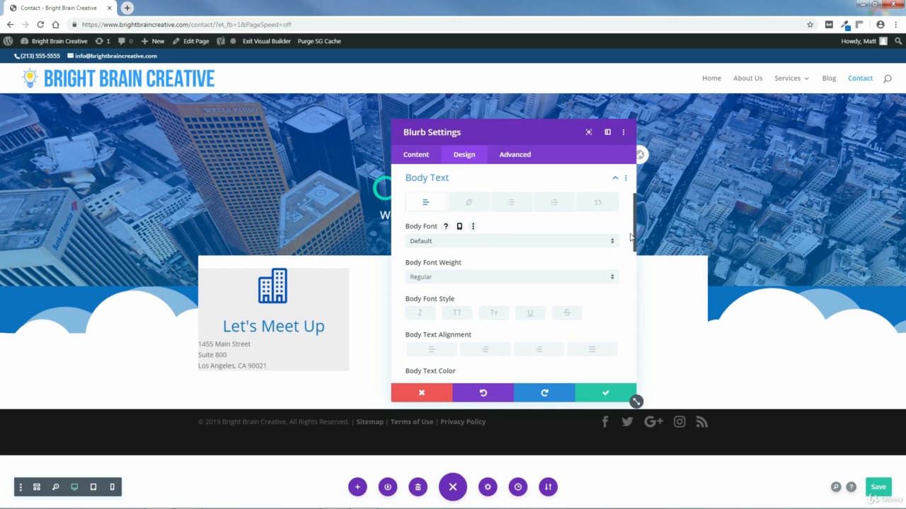
pyautogui.moveTo(633, 238); pyautogui.dragTo(637, 265)
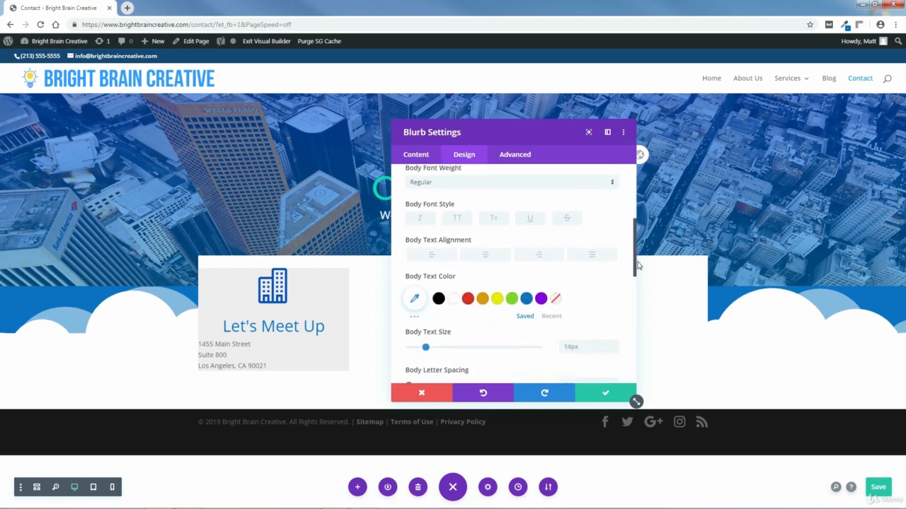
pyautogui.click(485, 256)
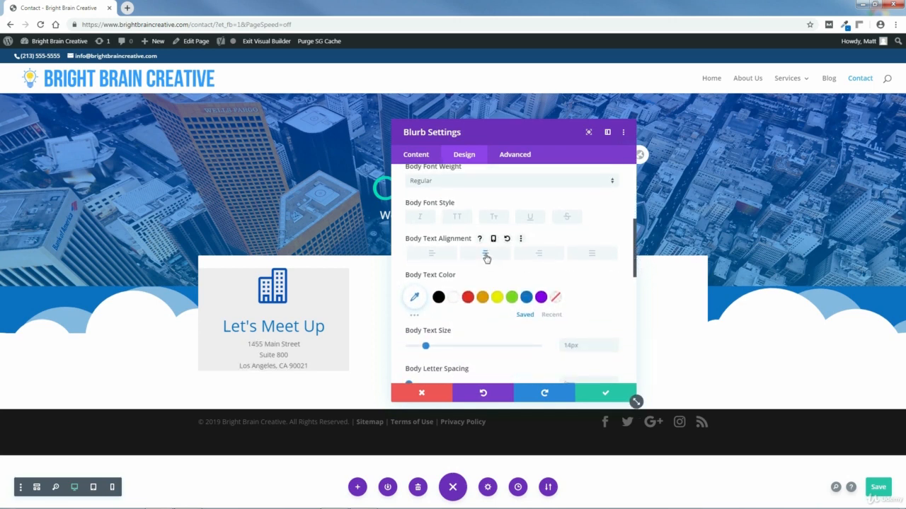
# - Check the color notes for a body text color, and try the gray #878787 on the blurb's body text
pyautogui.scroll(-2, 636, 268)
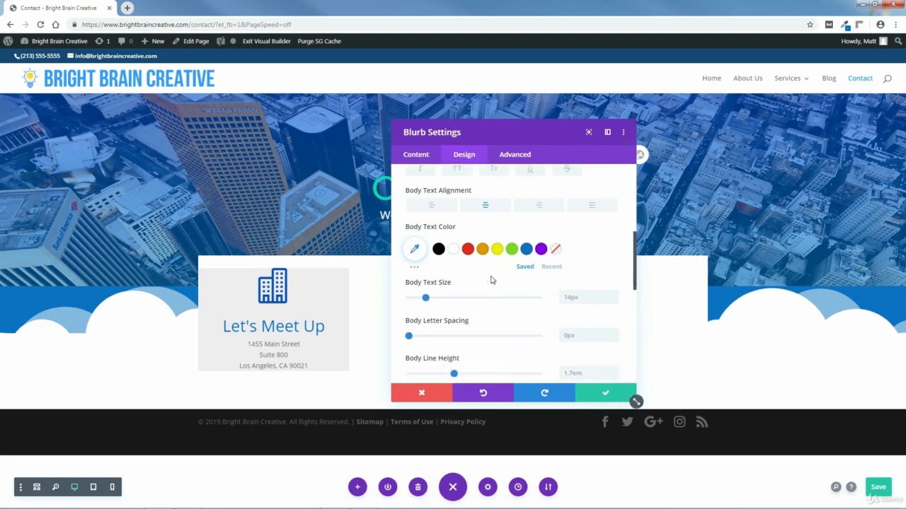
pyautogui.click(415, 248)
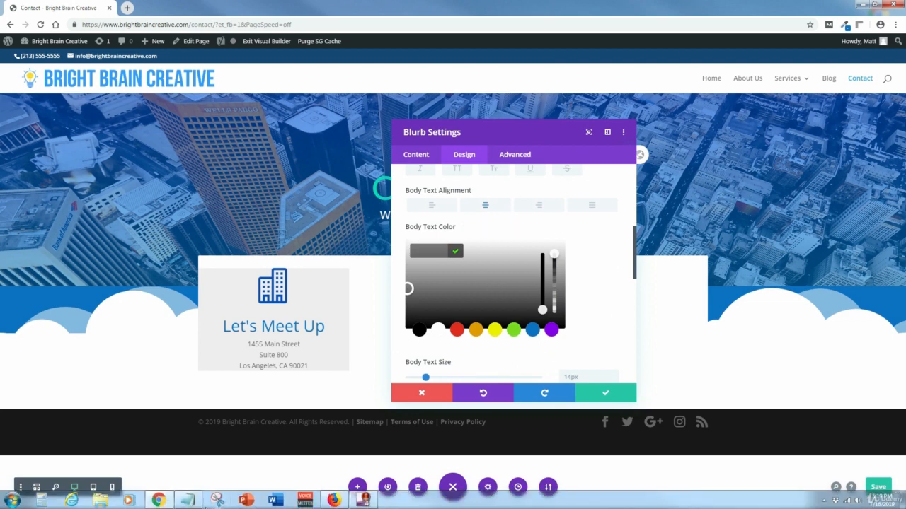
pyautogui.click(187, 500)
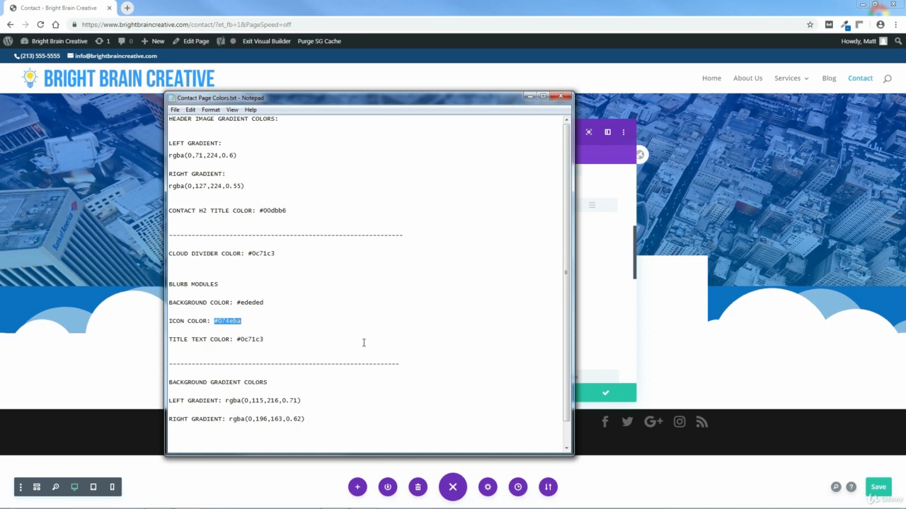
pyautogui.click(529, 96)
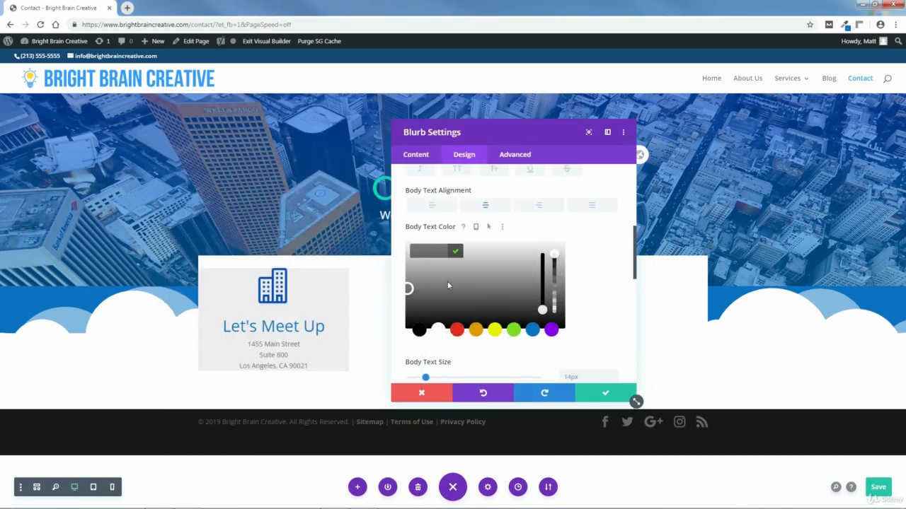
pyautogui.click(407, 290)
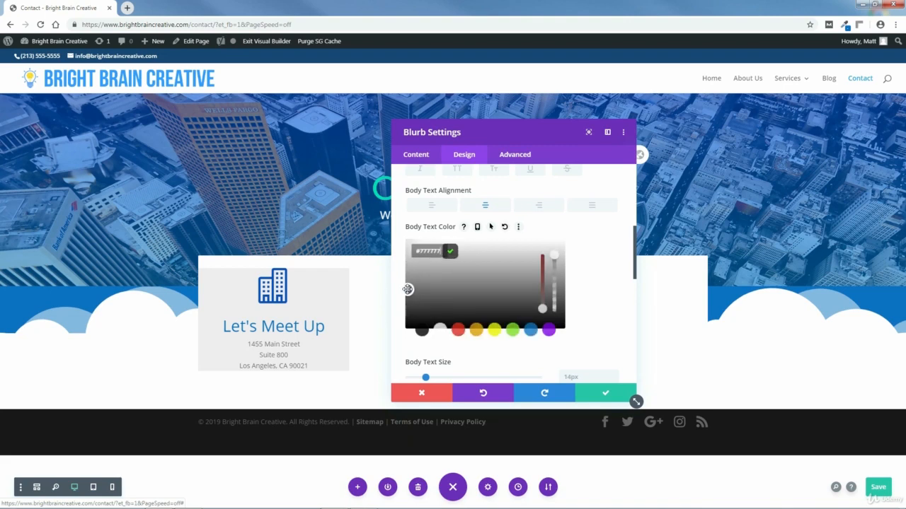
pyautogui.click(408, 291)
pyautogui.click(407, 291)
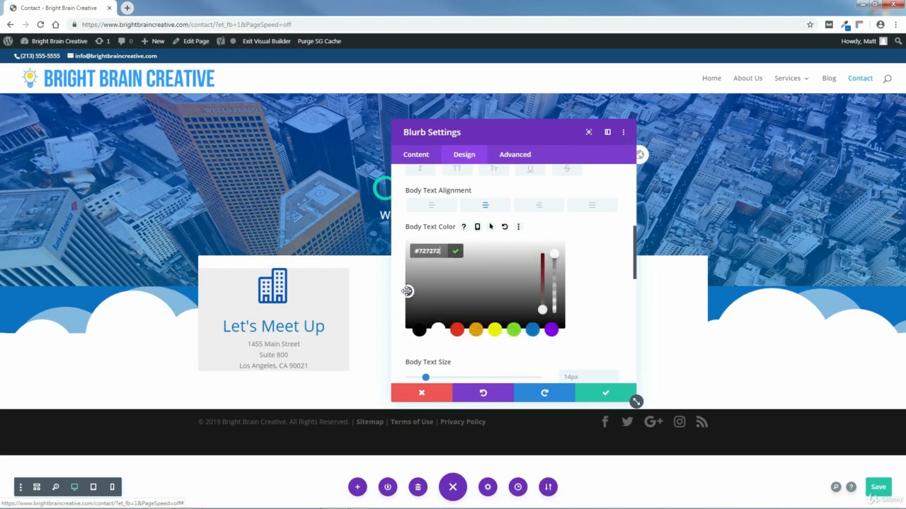
pyautogui.moveTo(407, 291)
pyautogui.mouseDown()
pyautogui.moveTo(408, 300)
pyautogui.moveTo(404, 284)
pyautogui.mouseUp()
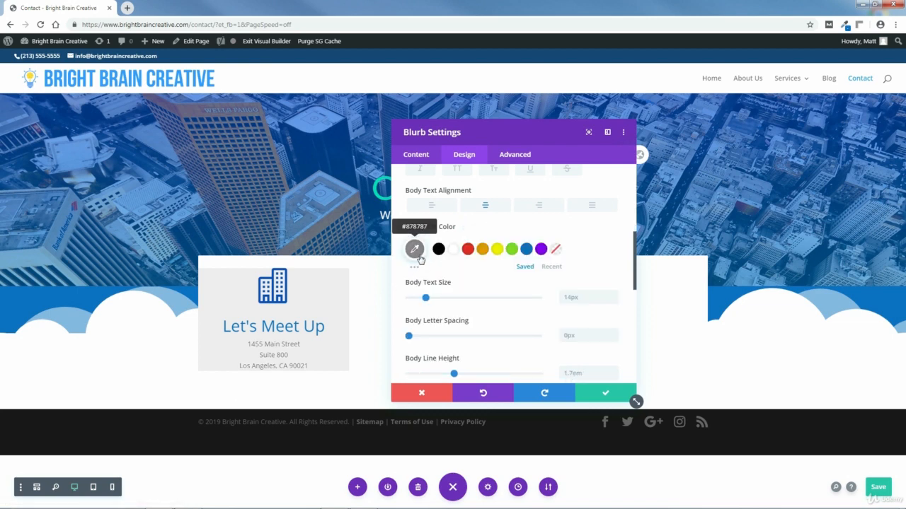
# - Set the blurb's body text color to #383838 and its size to 16px, and collapse the body text settings
pyautogui.click(421, 256)
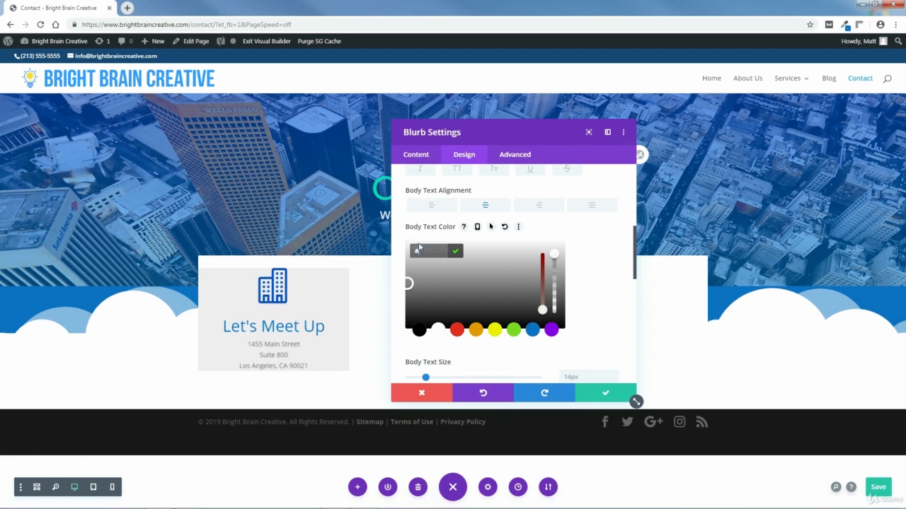
pyautogui.write('383838')
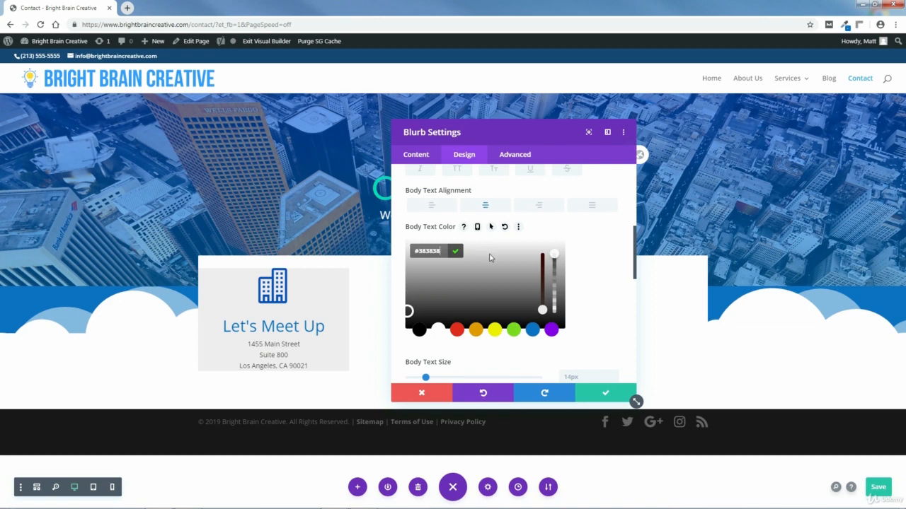
pyautogui.click(456, 252)
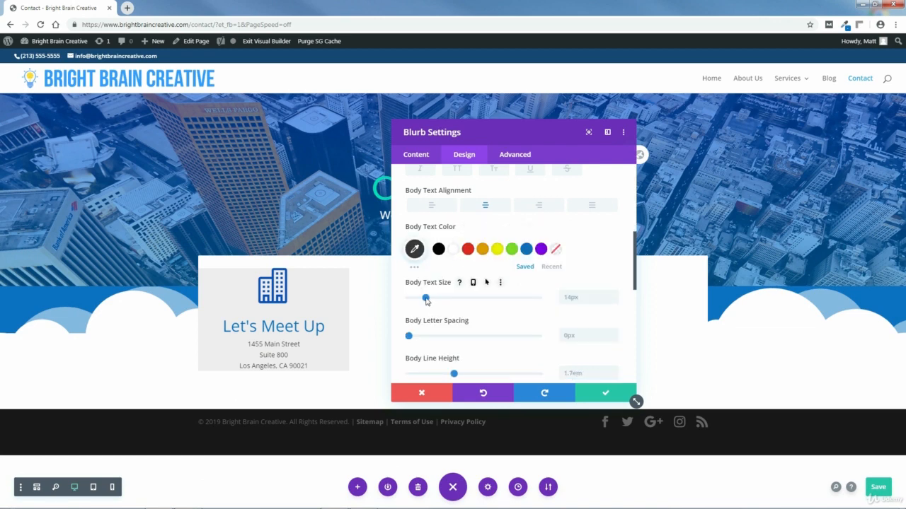
pyautogui.moveTo(426, 301); pyautogui.dragTo(429, 302)
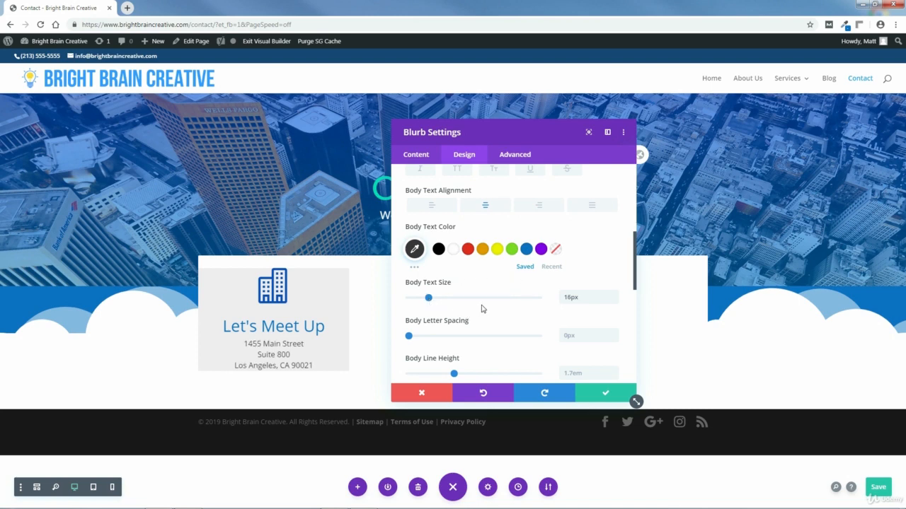
pyautogui.moveTo(634, 262); pyautogui.dragTo(630, 216)
pyautogui.click(615, 220)
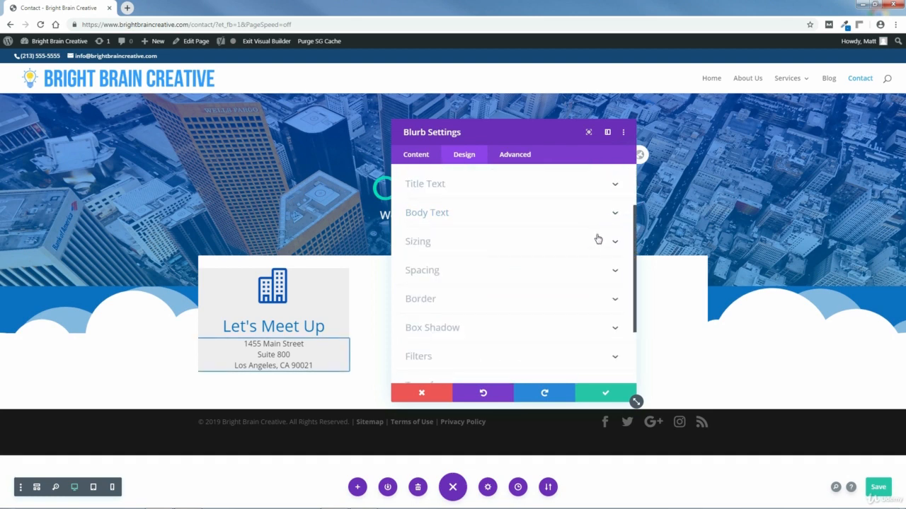
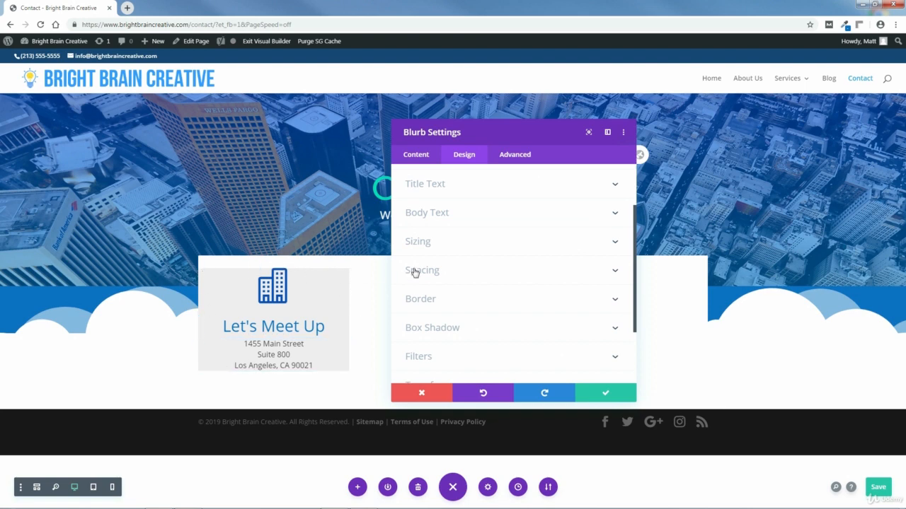
# - Give the blurb 20px of padding on all four sides in the spacing settings
pyautogui.click(442, 276)
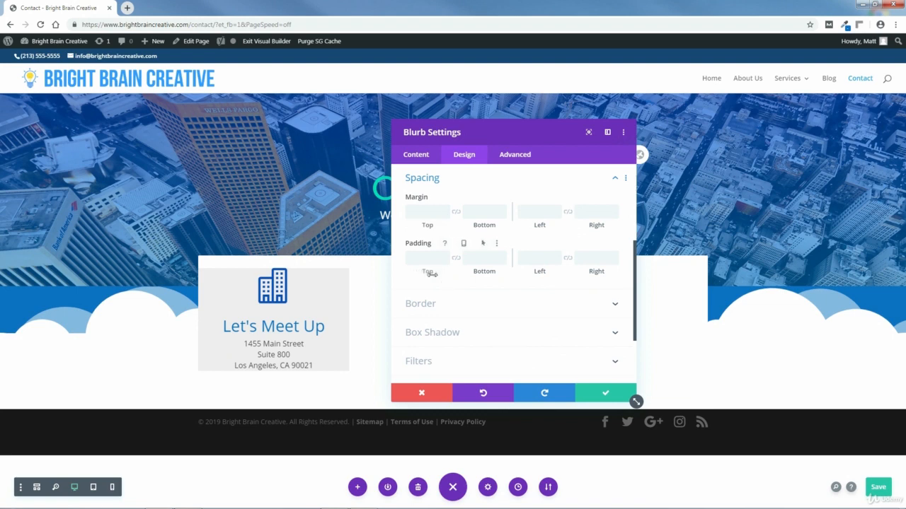
pyautogui.click(425, 257)
pyautogui.write('20')
pyautogui.click(472, 259)
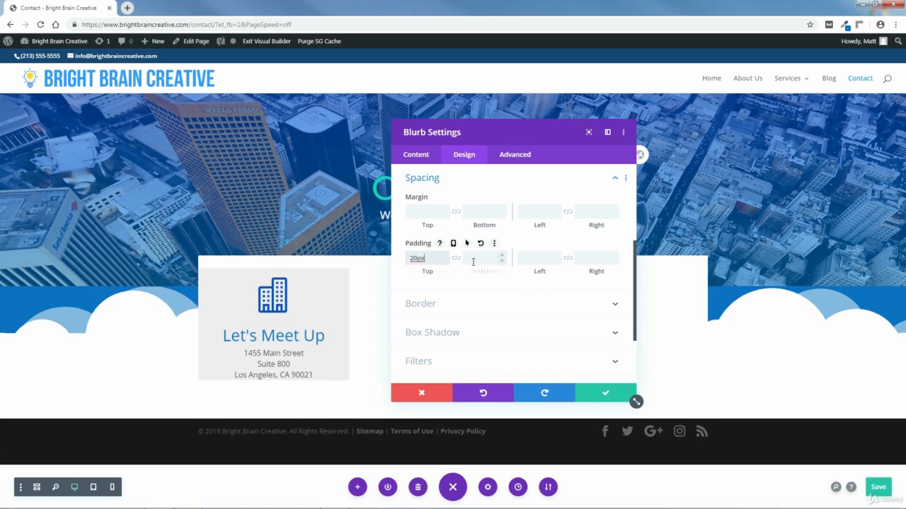
pyautogui.write('20')
pyautogui.click(545, 256)
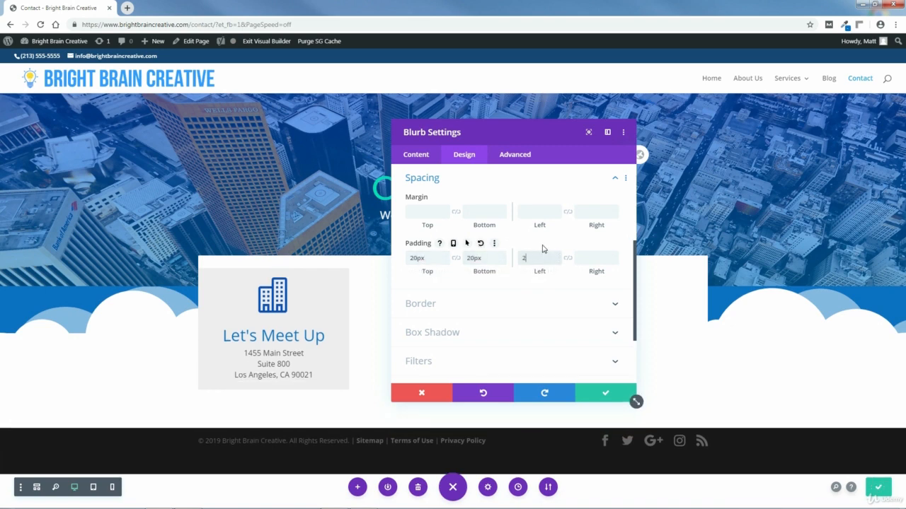
pyautogui.click(596, 259)
# - Move the blurb settings dialog aside, set the blurb's left margin to 25px and collapse the spacing settings
pyautogui.moveTo(528, 121); pyautogui.dragTo(585, 131)
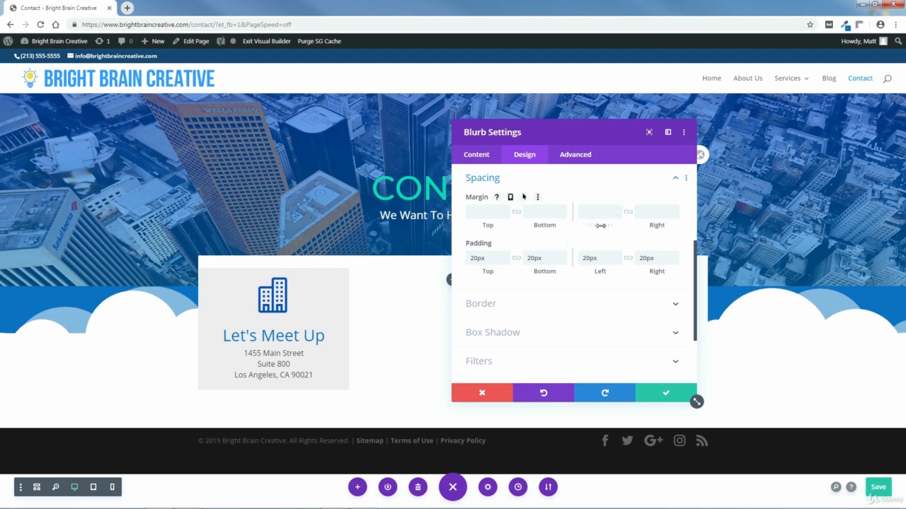
pyautogui.moveTo(600, 226); pyautogui.dragTo(613, 230)
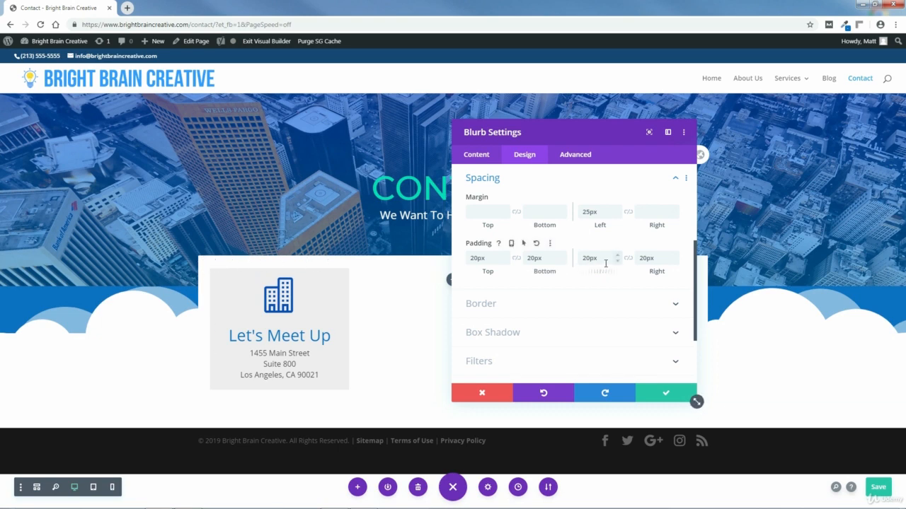
pyautogui.click(674, 181)
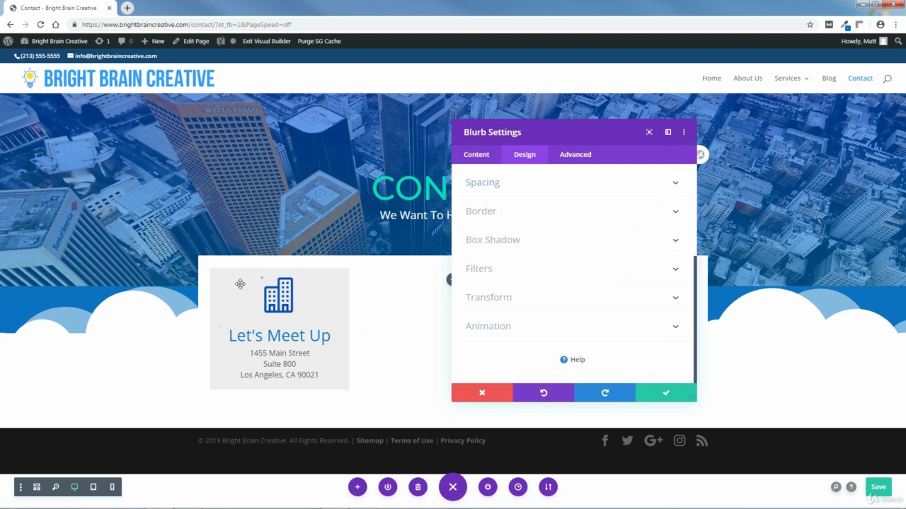
# - Apply the blurred inner shadow preset to the blurb in the box shadow settings
pyautogui.click(494, 244)
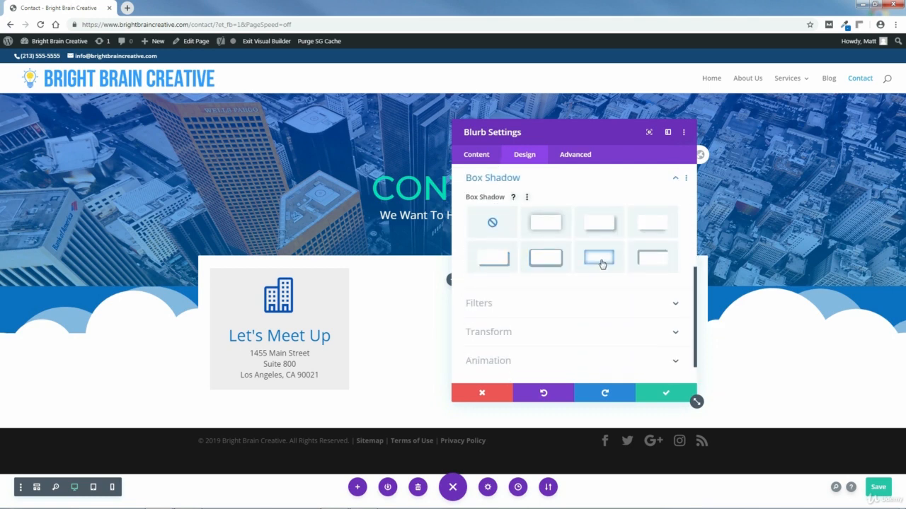
pyautogui.click(600, 259)
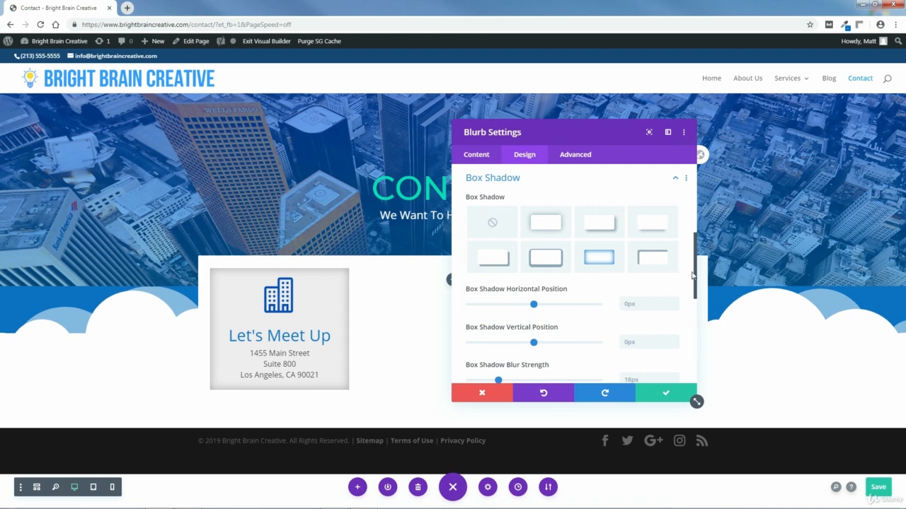
pyautogui.moveTo(695, 277); pyautogui.dragTo(696, 334)
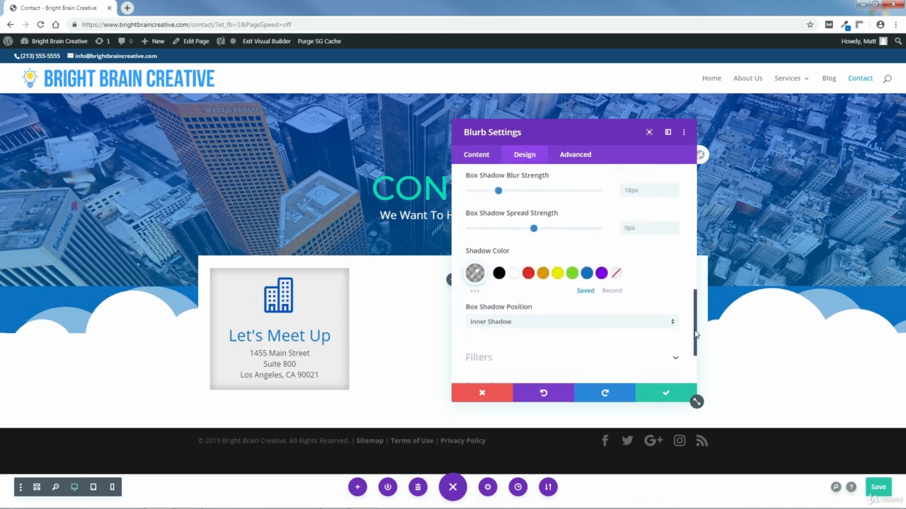
# - Try a lighter shadow color of rgba(53,53,53,0.3) for the blurb's box shadow
pyautogui.click(476, 273)
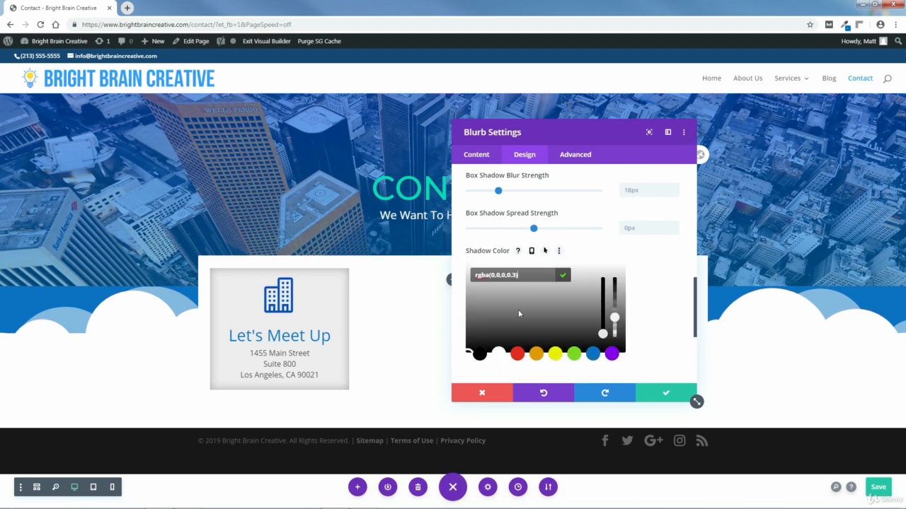
pyautogui.moveTo(468, 347); pyautogui.dragTo(465, 336)
pyautogui.click(465, 335)
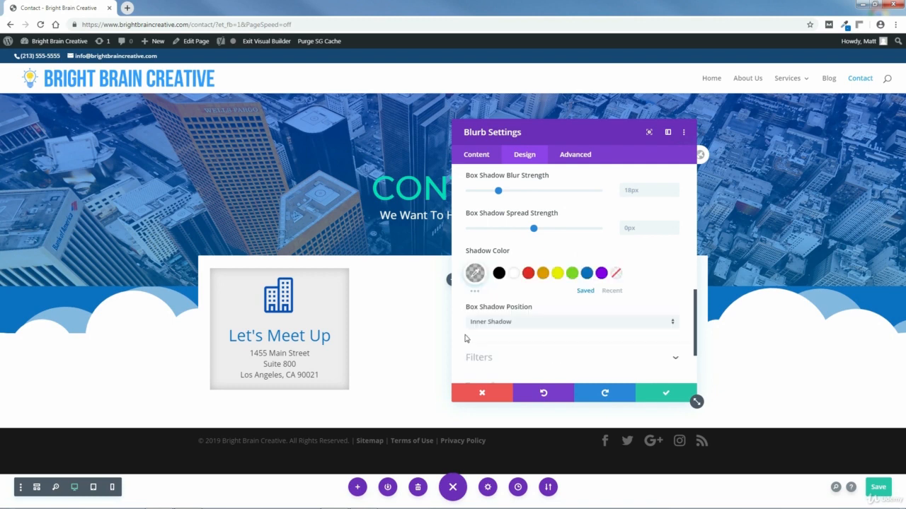
# - Switch to Contact Page Colors.txt in Notepad, copy the box shadow color rgba(0,0,0,0.3) and minimize the notes
pyautogui.moveTo(304, 506)
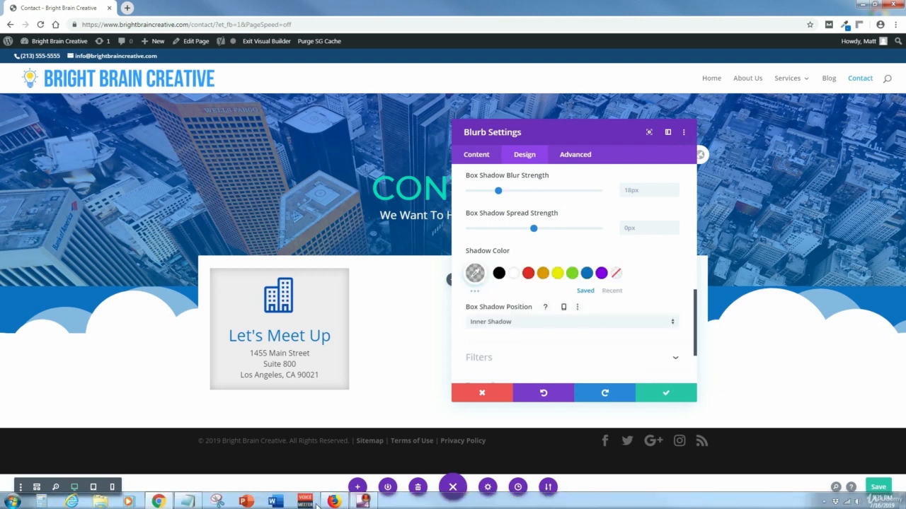
pyautogui.click(187, 500)
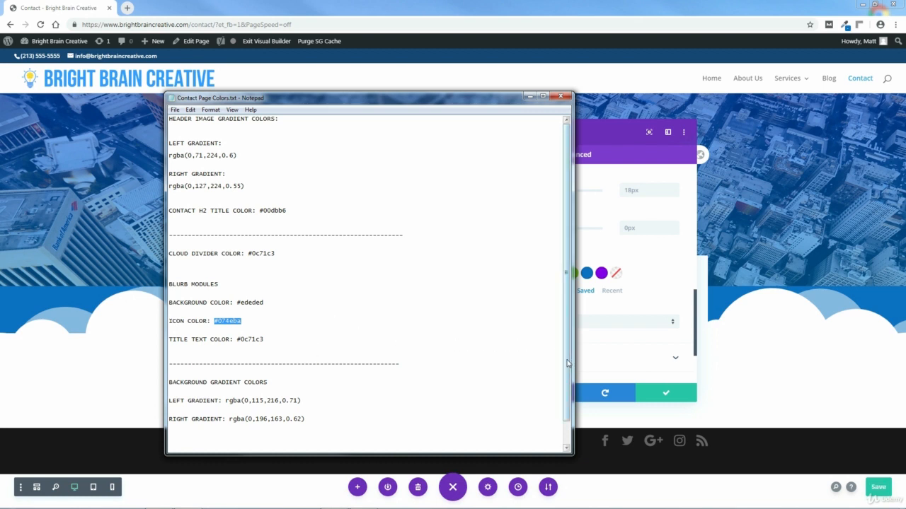
pyautogui.moveTo(567, 365); pyautogui.dragTo(572, 408)
pyautogui.moveTo(294, 444); pyautogui.dragTo(243, 444)
pyautogui.rightClick(241, 445)
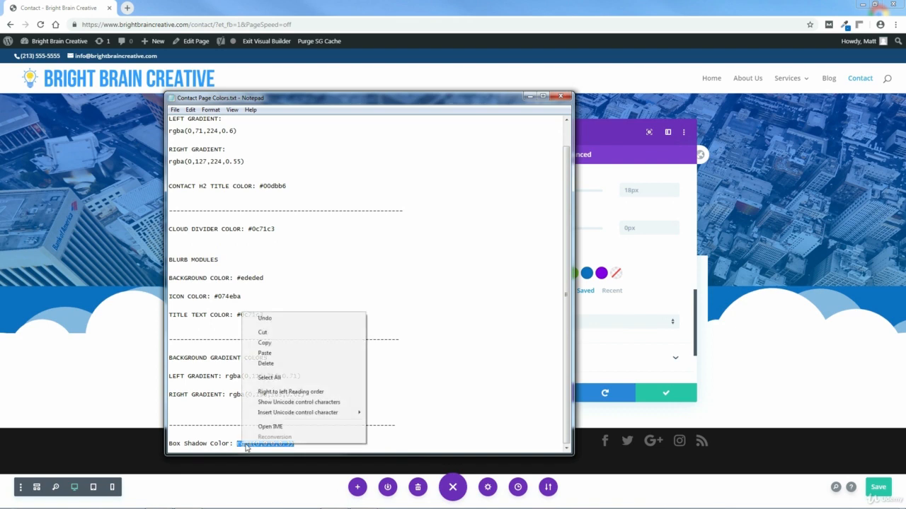
pyautogui.click(267, 345)
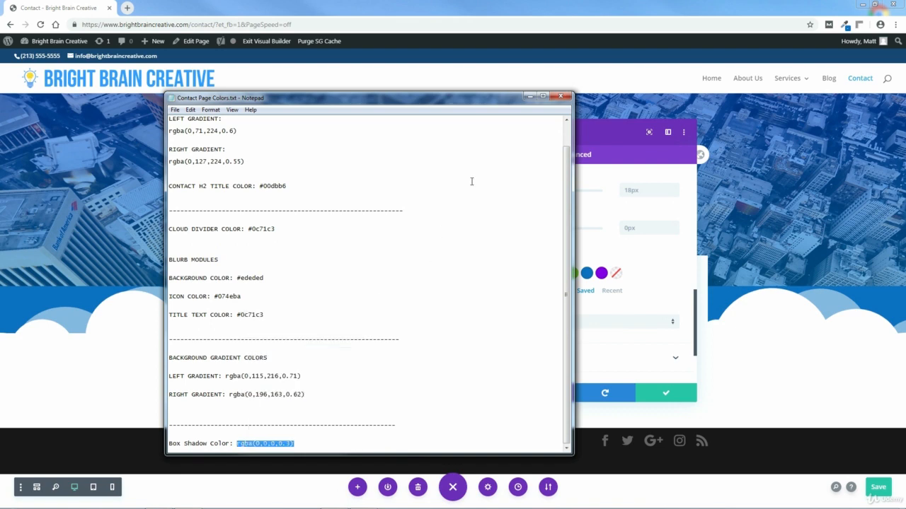
pyautogui.click(528, 96)
# - Apply the copied rgba(0,0,0,0.3) as the blurb's shadow color and collapse the box shadow settings
pyautogui.click(472, 273)
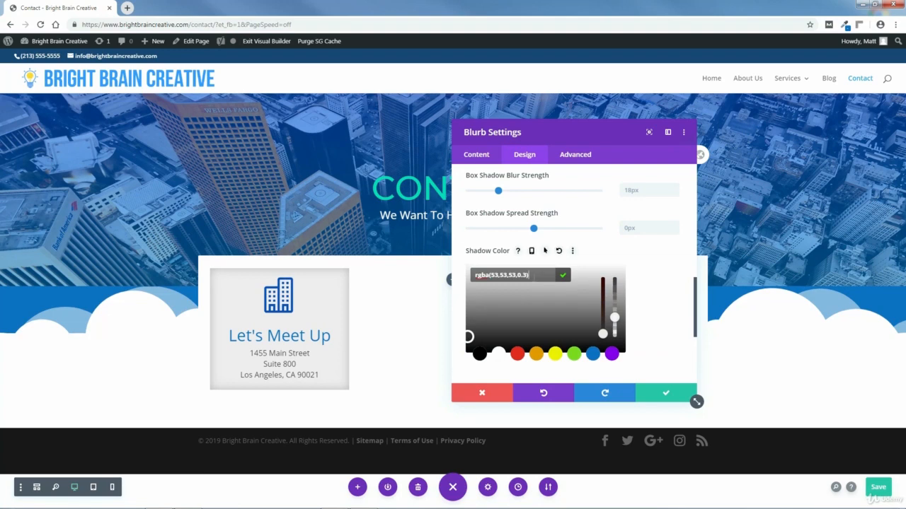
pyautogui.rightClick(472, 276)
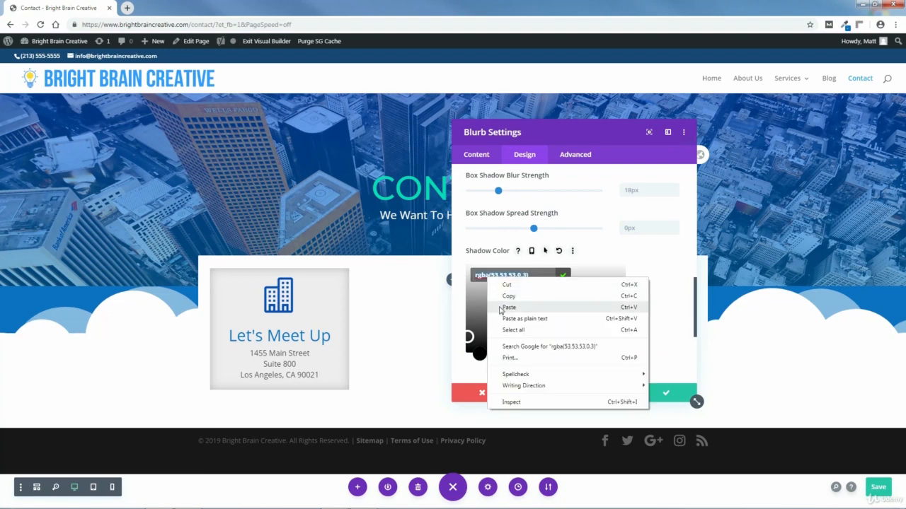
pyautogui.click(500, 307)
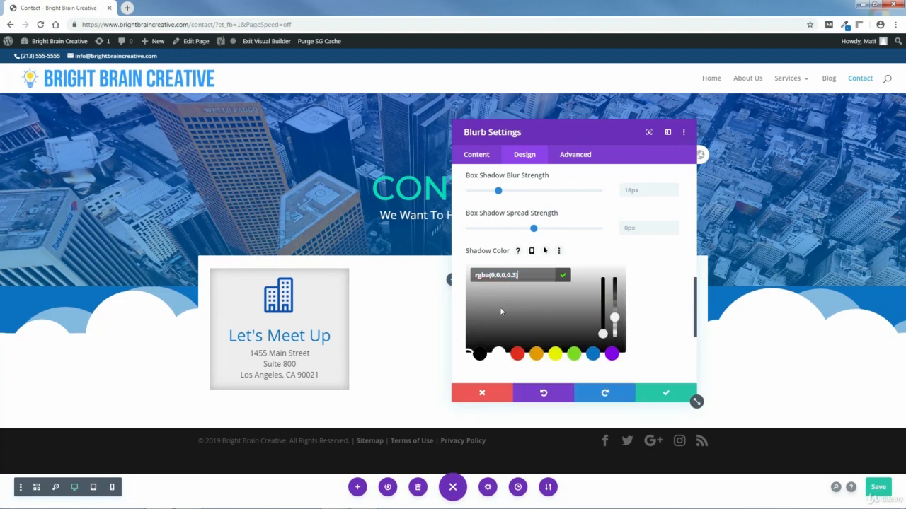
pyautogui.click(563, 277)
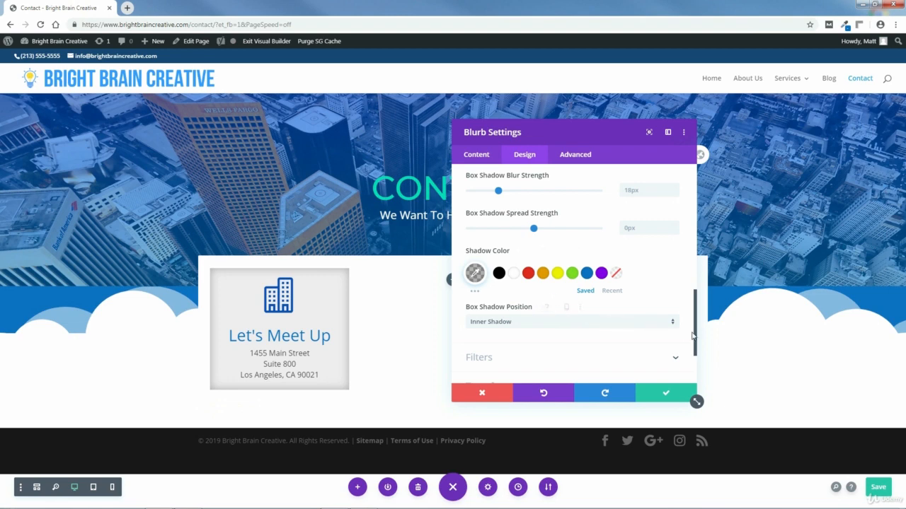
pyautogui.moveTo(697, 337); pyautogui.dragTo(694, 252)
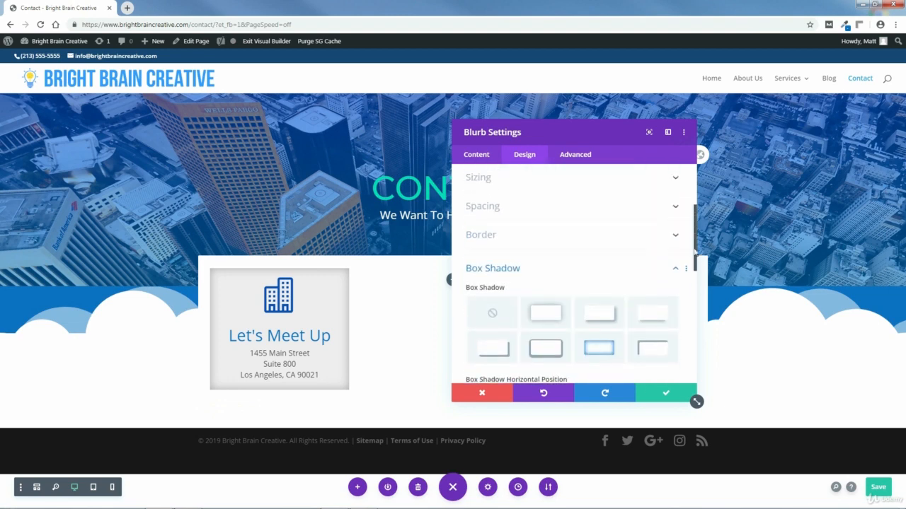
pyautogui.click(675, 271)
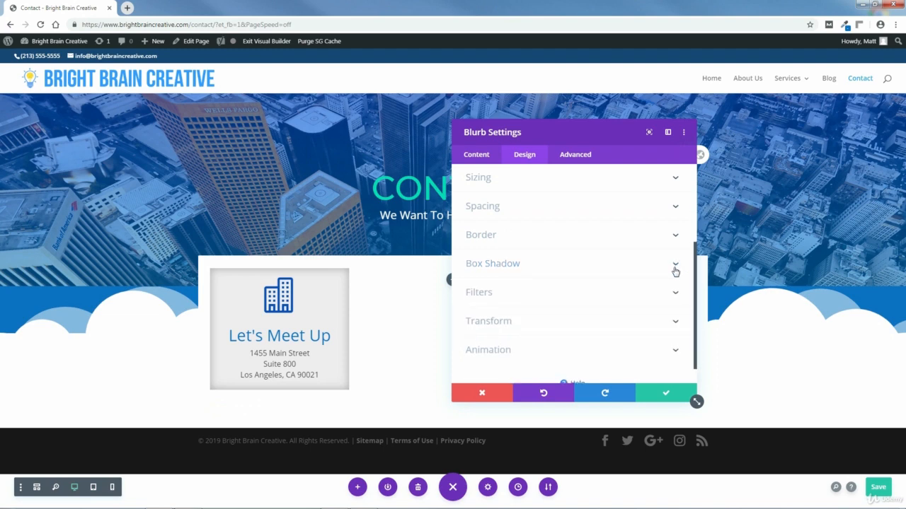
# - Give the "Let's Meet Up" blurb a Slide animation with a duration of 2000ms
pyautogui.click(491, 353)
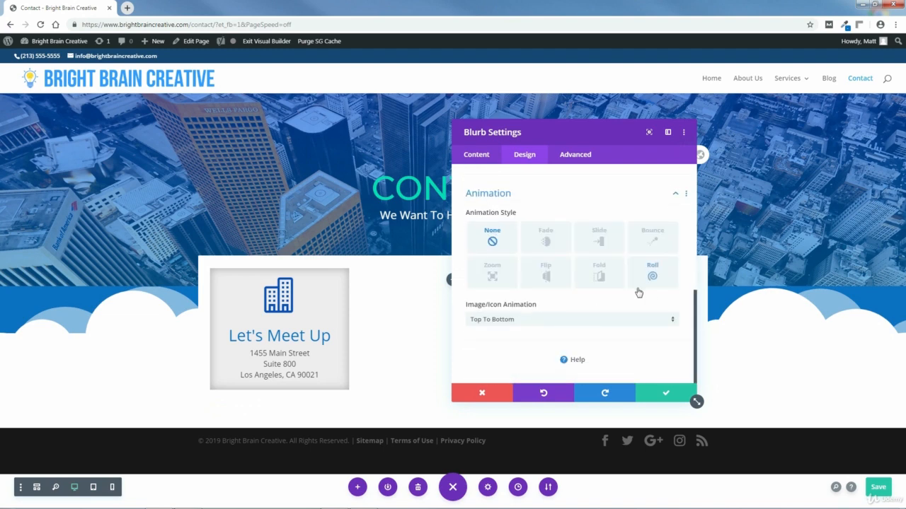
pyautogui.click(600, 244)
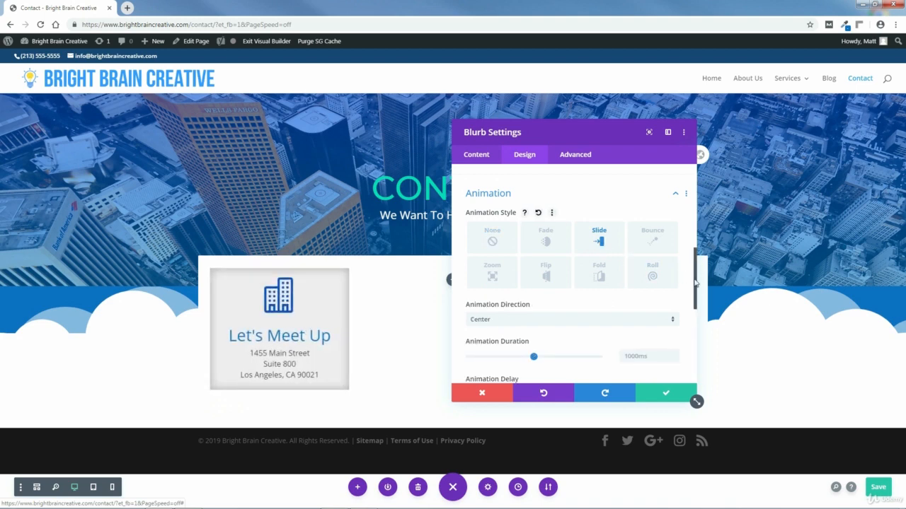
pyautogui.moveTo(696, 283); pyautogui.dragTo(699, 322)
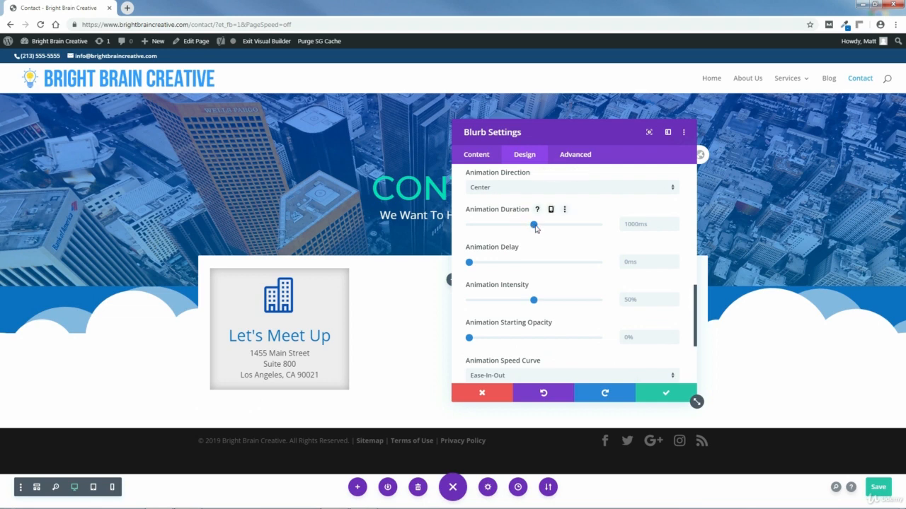
pyautogui.moveTo(534, 226); pyautogui.dragTo(610, 238)
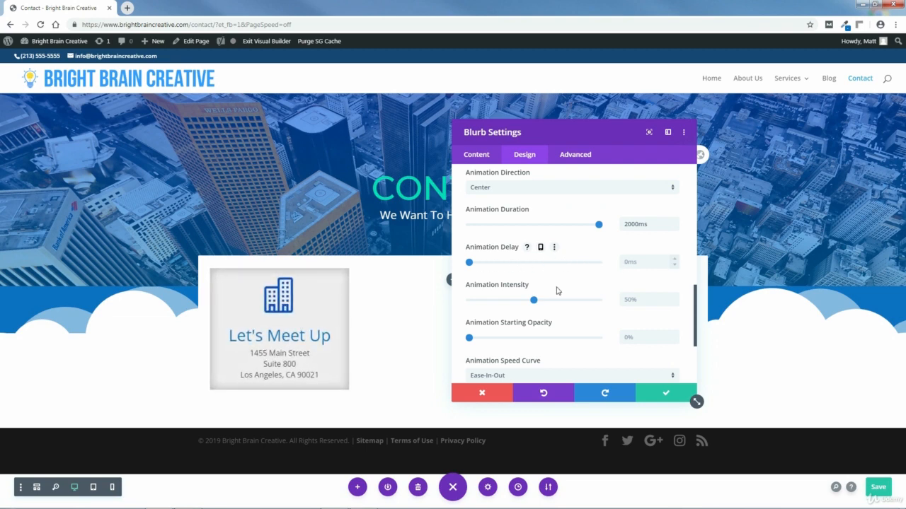
# - Set the animation intensity and starting opacity to 100% and the speed curve to Ease-Out
pyautogui.moveTo(534, 303); pyautogui.dragTo(626, 314)
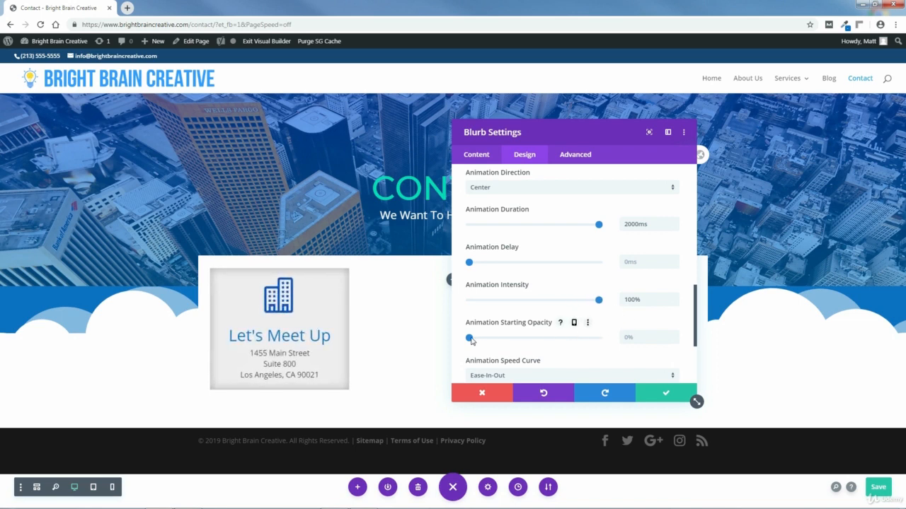
pyautogui.moveTo(471, 341); pyautogui.dragTo(619, 354)
pyautogui.moveTo(697, 310); pyautogui.dragTo(698, 338)
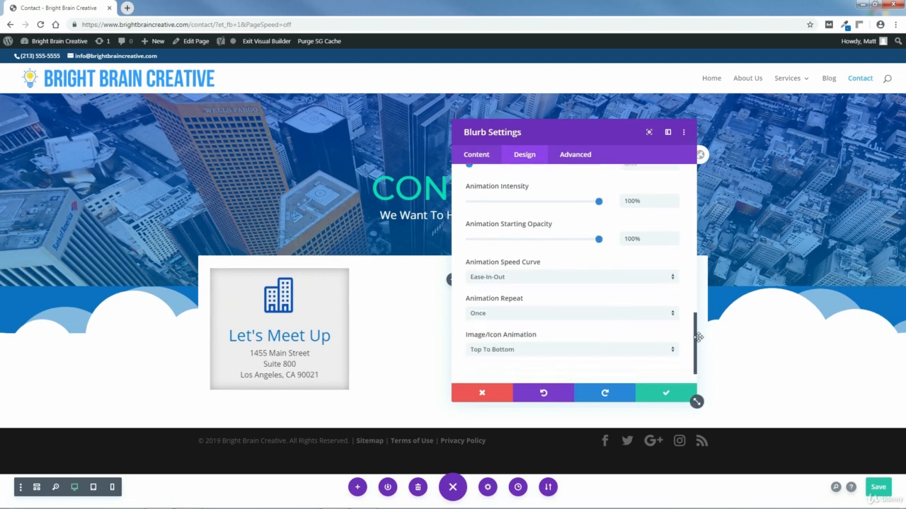
pyautogui.click(524, 278)
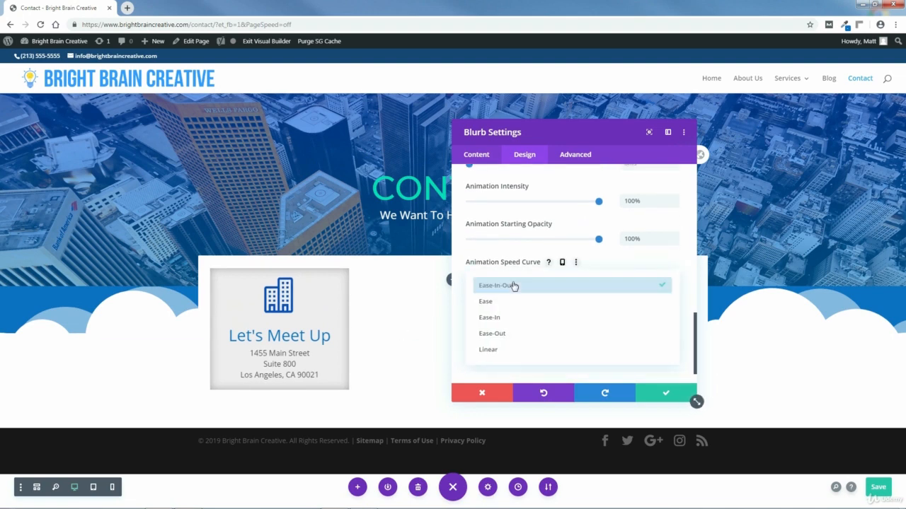
pyautogui.click(504, 335)
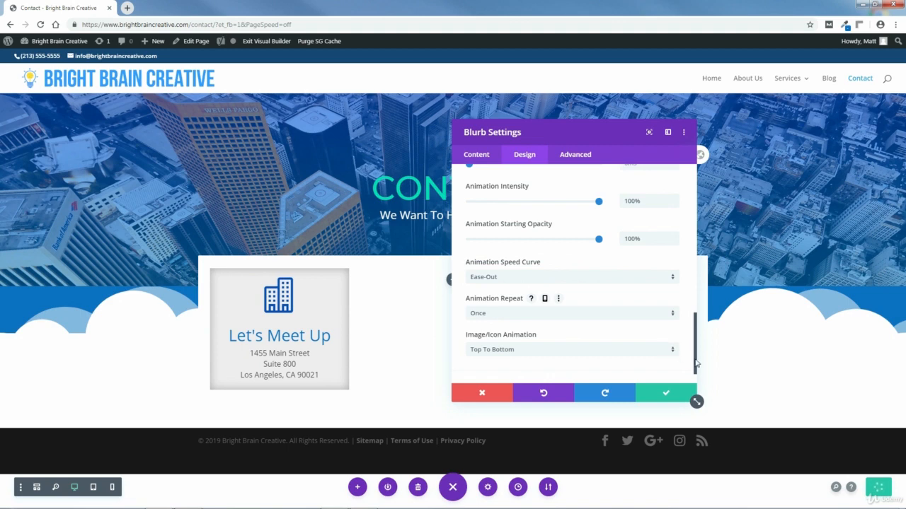
# - Collapse the animation settings, accept the blurb's changes and save the page
pyautogui.moveTo(694, 363); pyautogui.dragTo(693, 296)
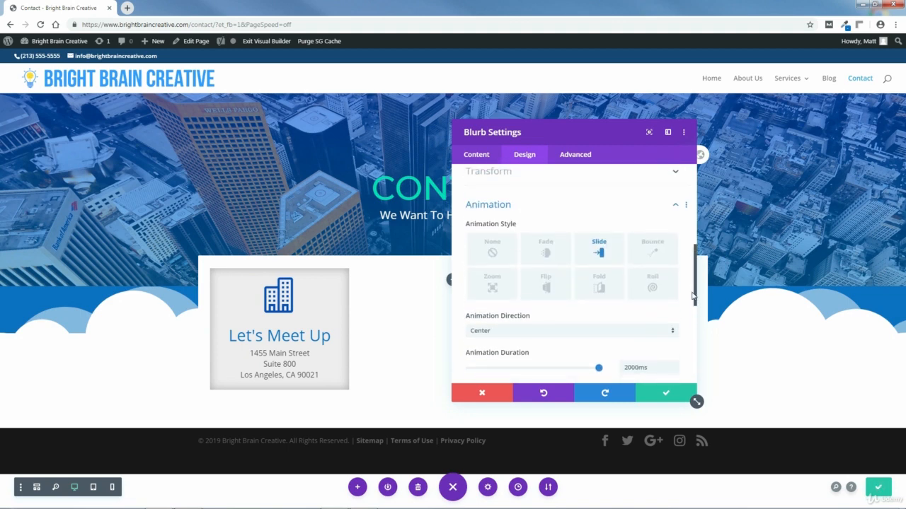
pyautogui.click(675, 208)
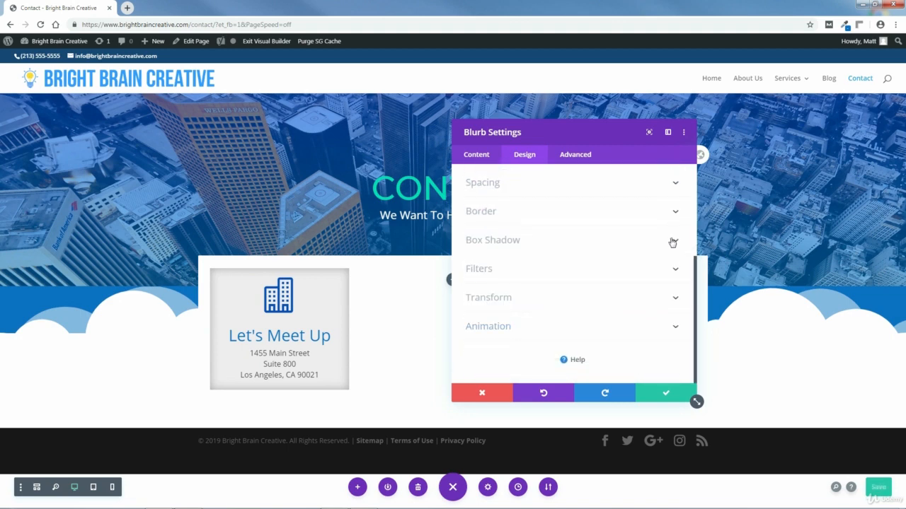
pyautogui.click(668, 393)
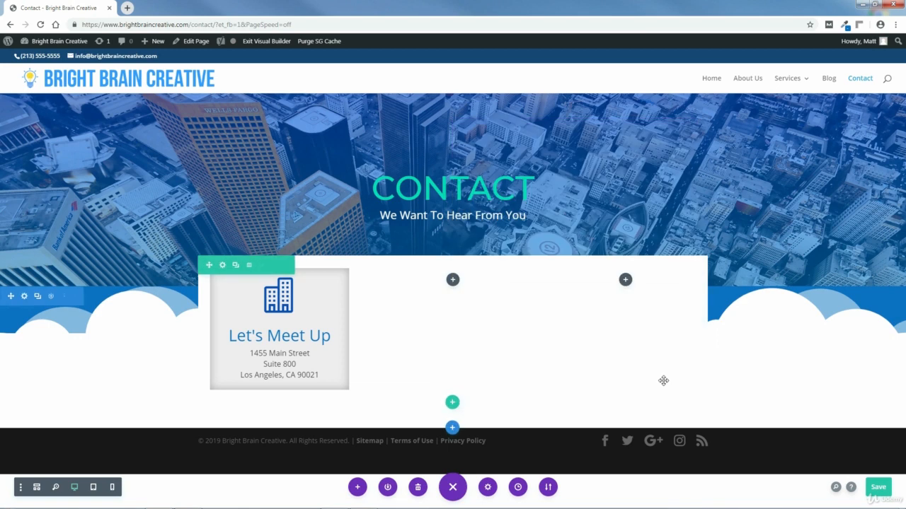
pyautogui.click(878, 488)
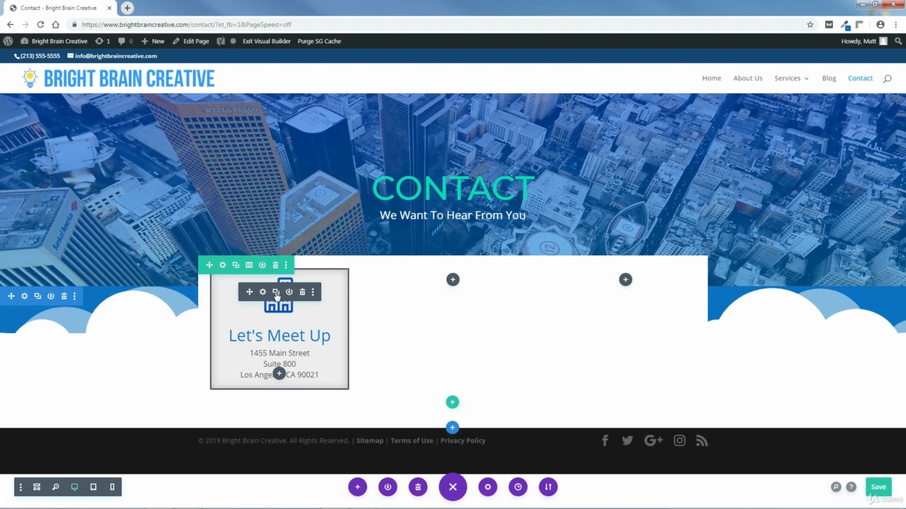
# - Duplicate the "Let's Meet Up" blurb twice, placing the copies in the row's second and third columns
pyautogui.click(275, 293)
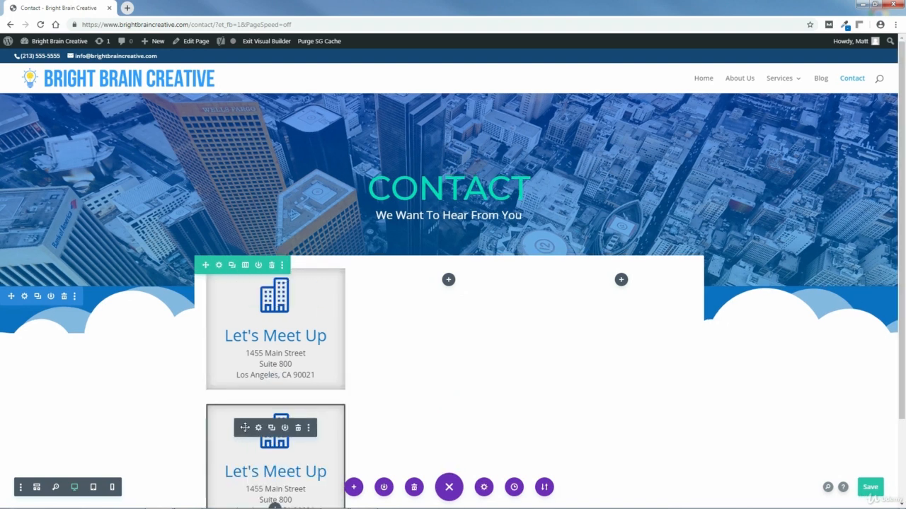
pyautogui.moveTo(244, 427); pyautogui.dragTo(452, 283)
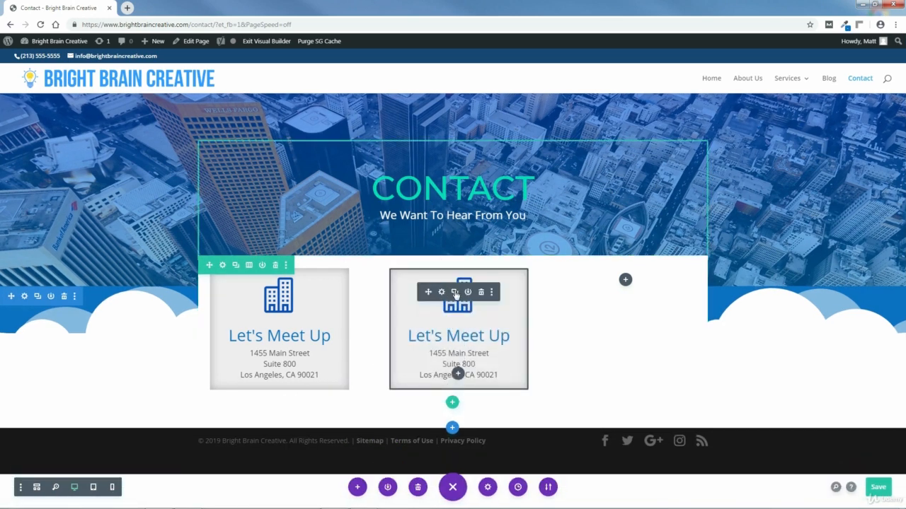
pyautogui.click(455, 293)
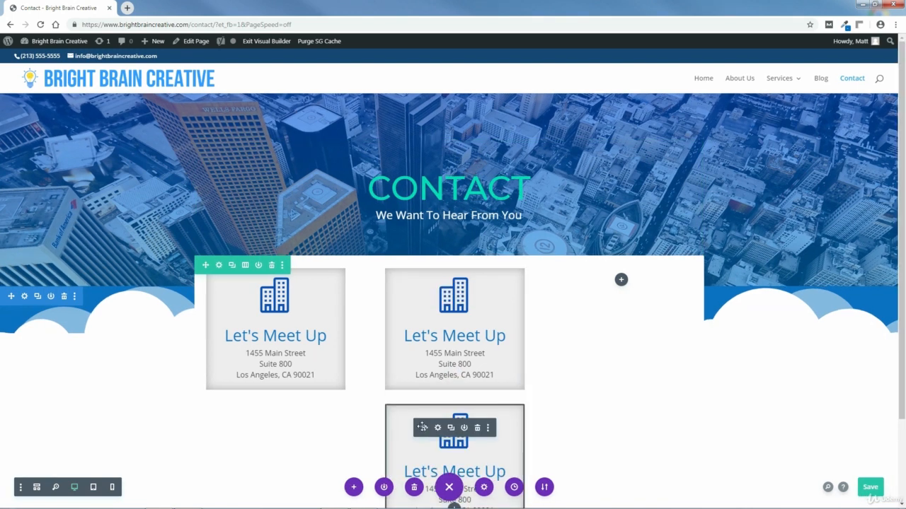
pyautogui.moveTo(424, 428); pyautogui.dragTo(630, 278)
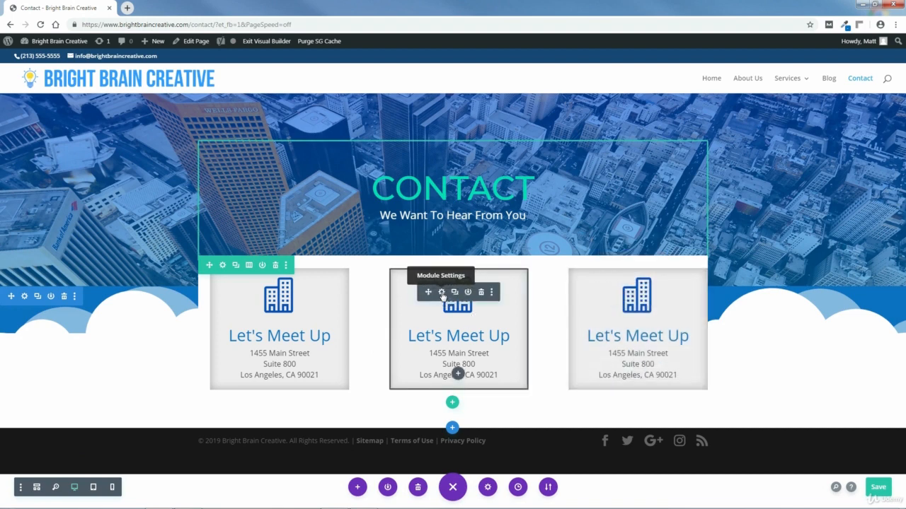
# - Open the middle column blurb's settings and change its title to "Let's Team Up"
pyautogui.click(441, 292)
pyautogui.moveTo(519, 141); pyautogui.dragTo(654, 144)
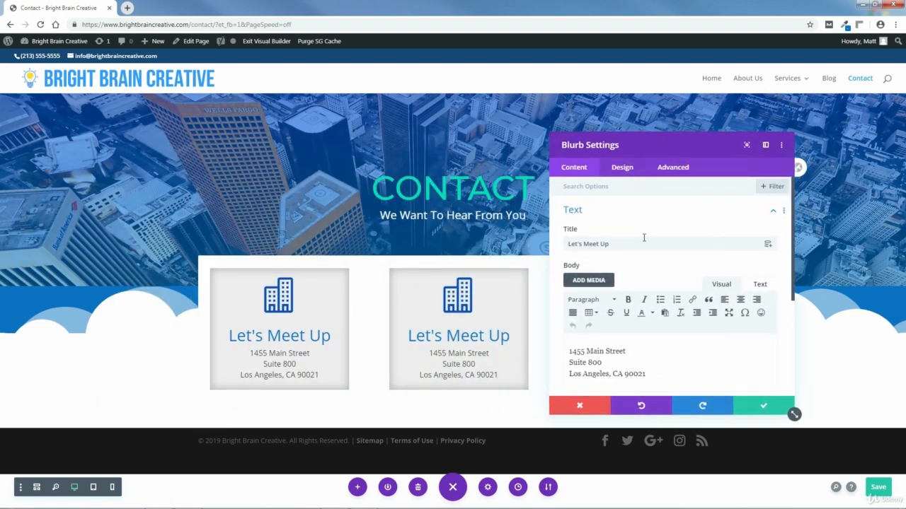
pyautogui.moveTo(614, 244); pyautogui.dragTo(565, 245)
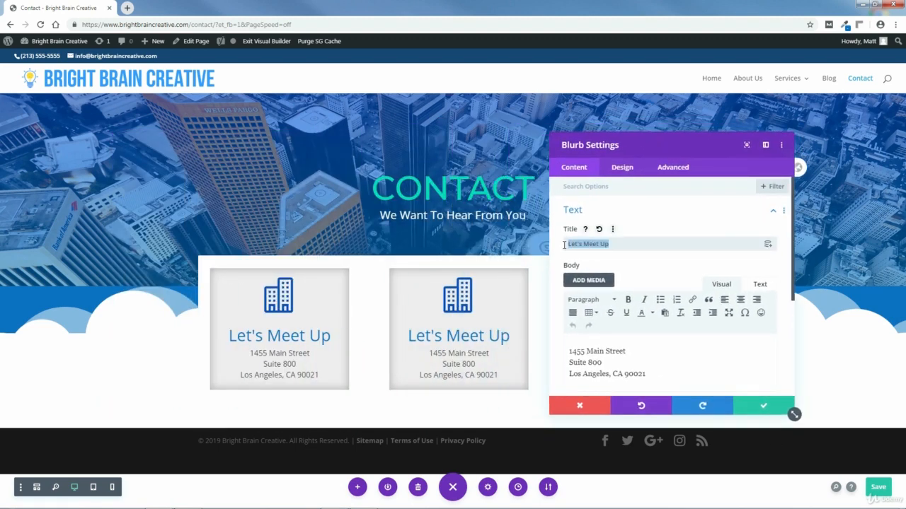
pyautogui.press('BackSpace')
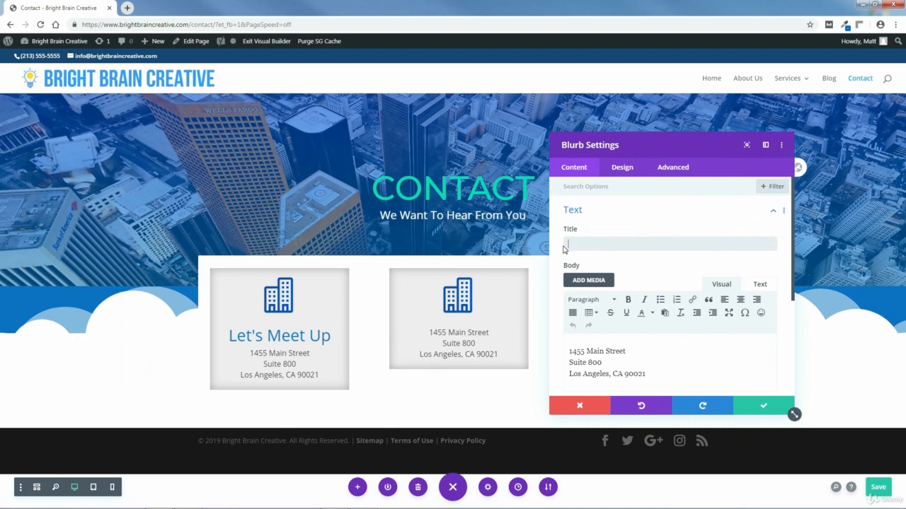
pyautogui.write("Let's")
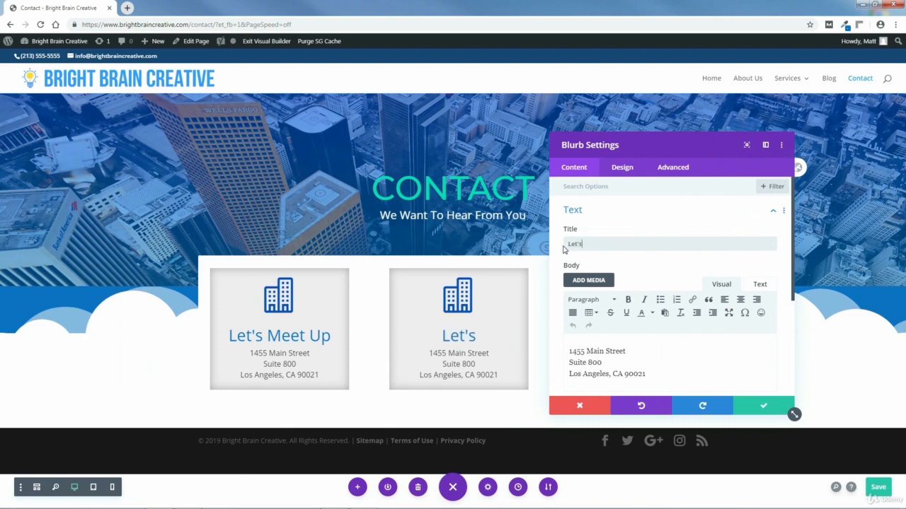
pyautogui.write(' Team Up')
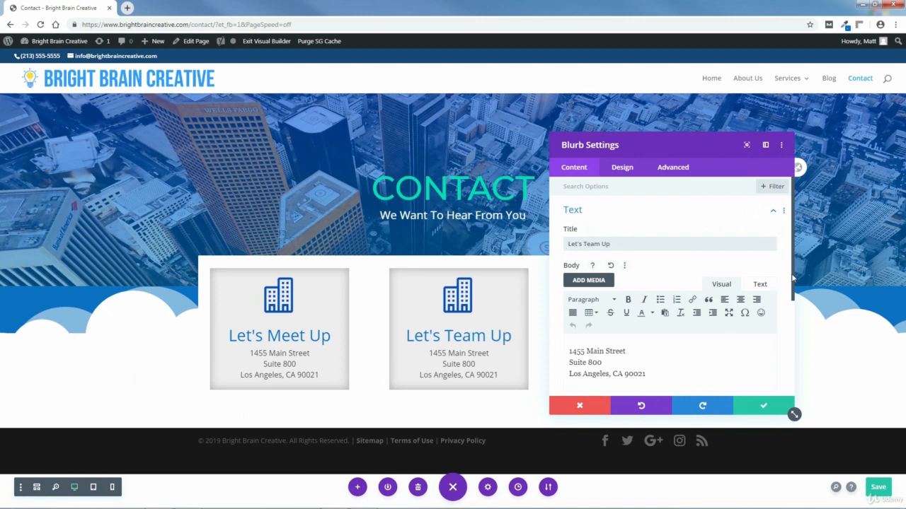
# - Replace the middle blurb's body text with "Tell us about your awesome project idea!"
pyautogui.moveTo(793, 279); pyautogui.dragTo(796, 309)
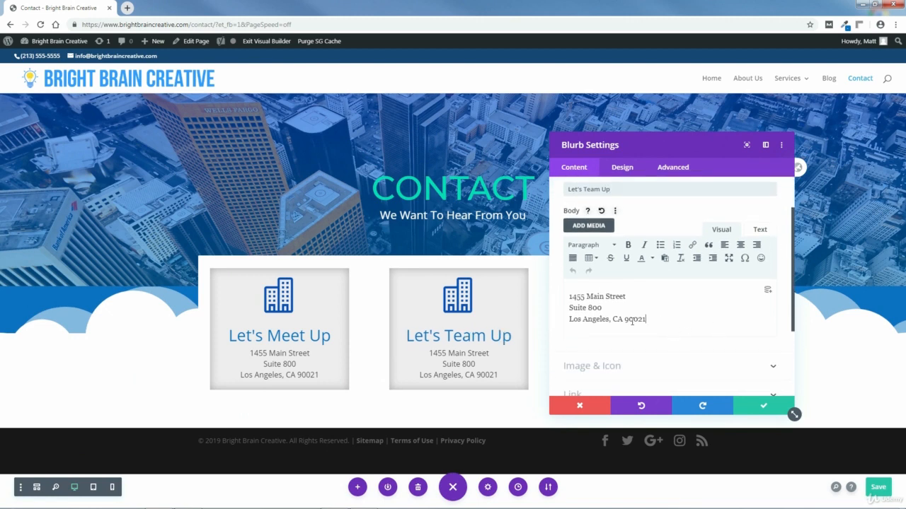
pyautogui.moveTo(647, 321); pyautogui.dragTo(565, 295)
pyautogui.press('BackSpace')
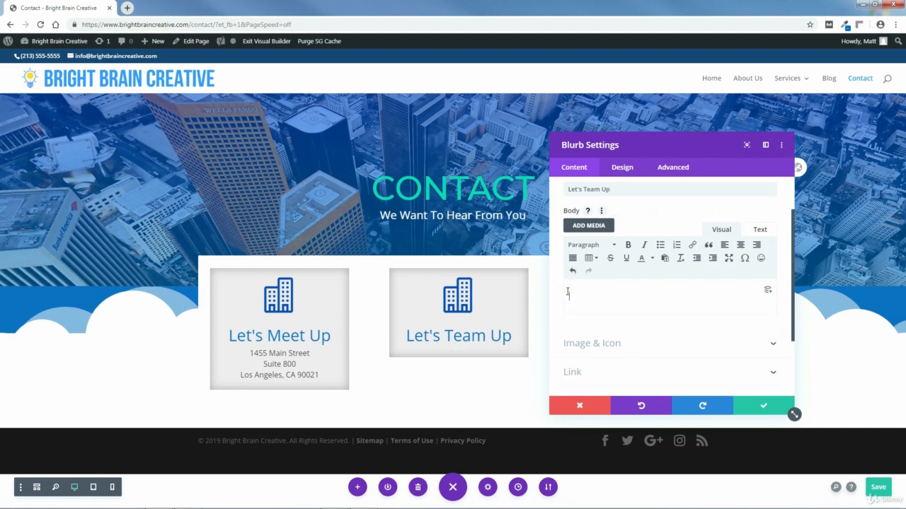
pyautogui.write('Tell ')
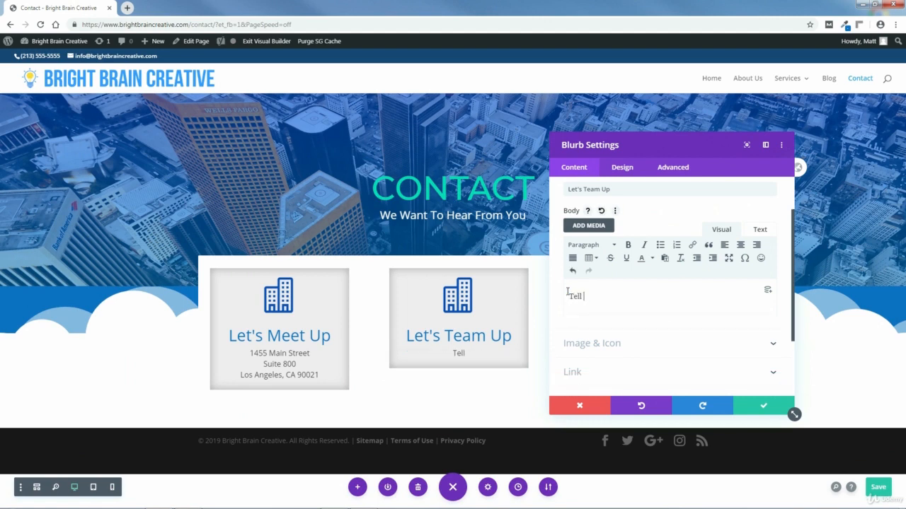
pyautogui.write('us about you')
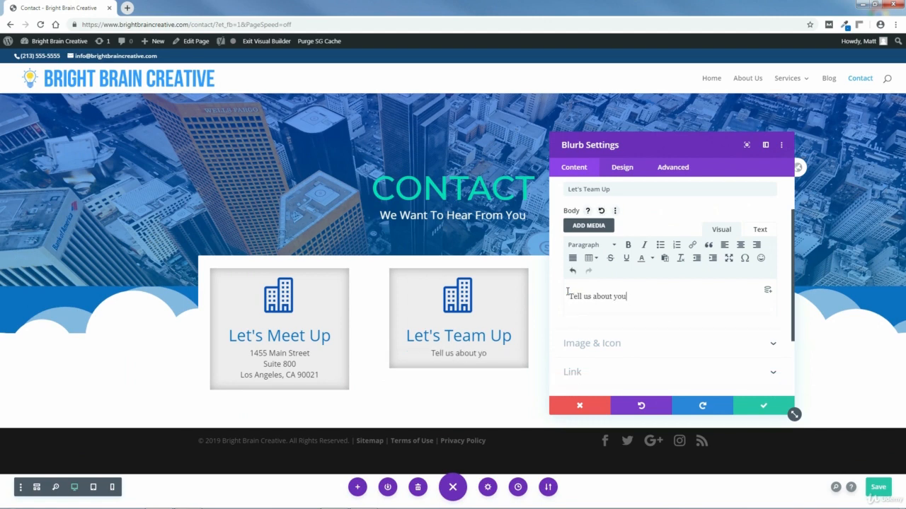
pyautogui.write('r awesome ')
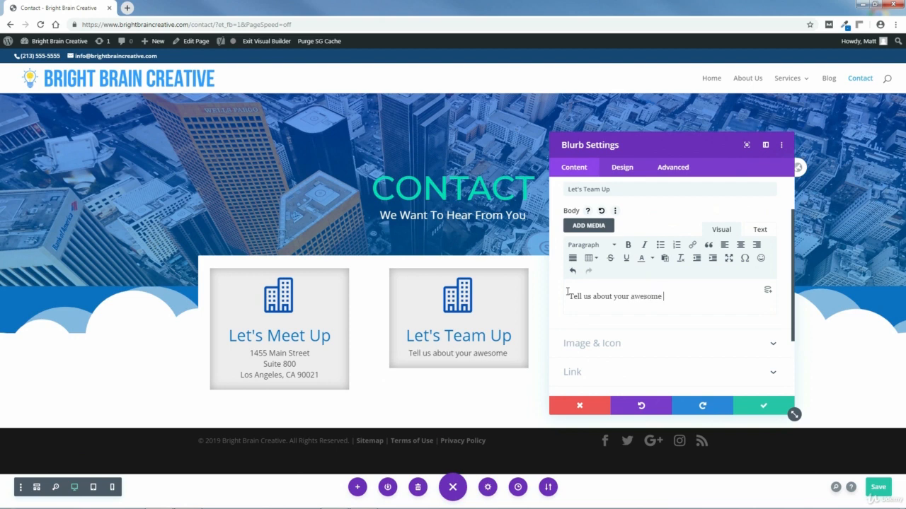
pyautogui.write('project i')
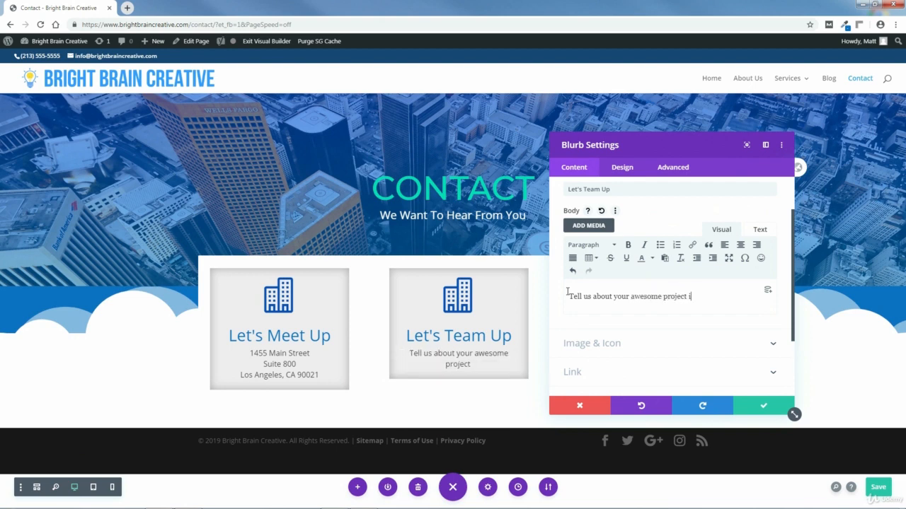
pyautogui.write('dea!')
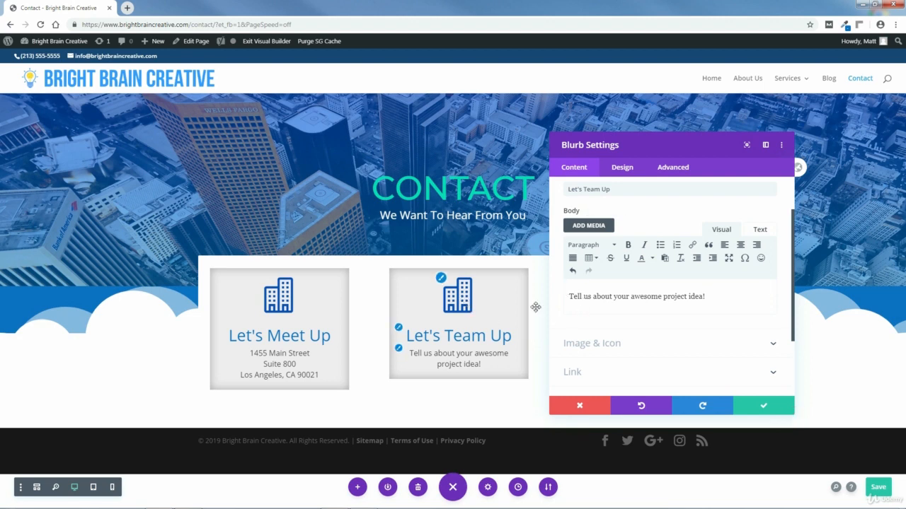
# - Change the "Let's Team Up" blurb's icon to the light bulb
pyautogui.moveTo(794, 283); pyautogui.dragTo(787, 338)
pyautogui.click(602, 258)
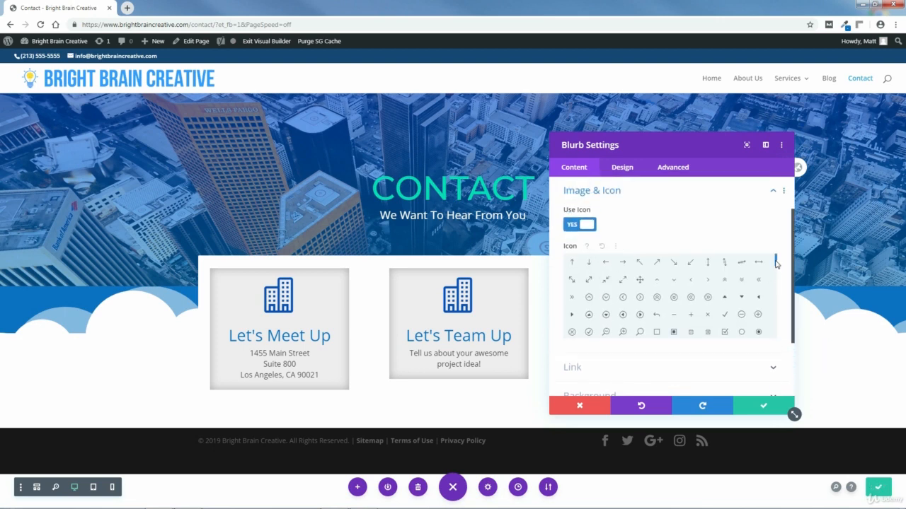
pyautogui.moveTo(776, 263); pyautogui.dragTo(782, 281)
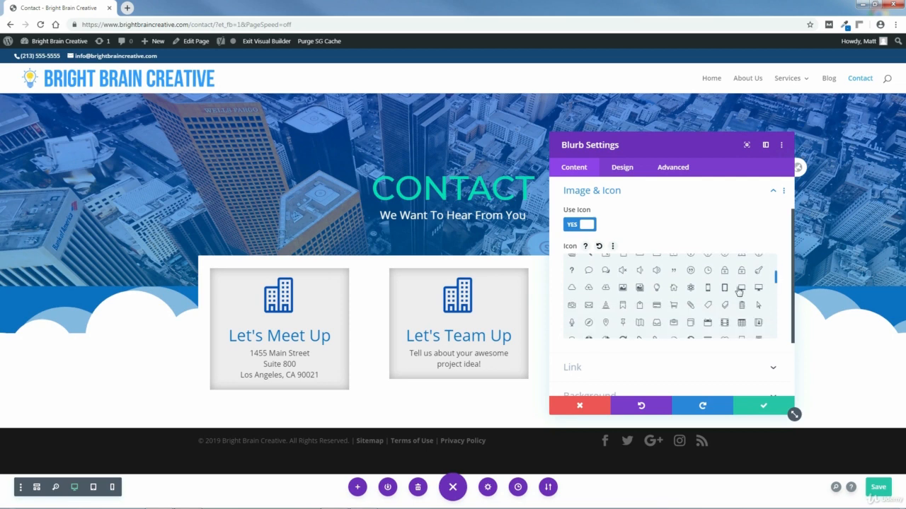
pyautogui.click(657, 289)
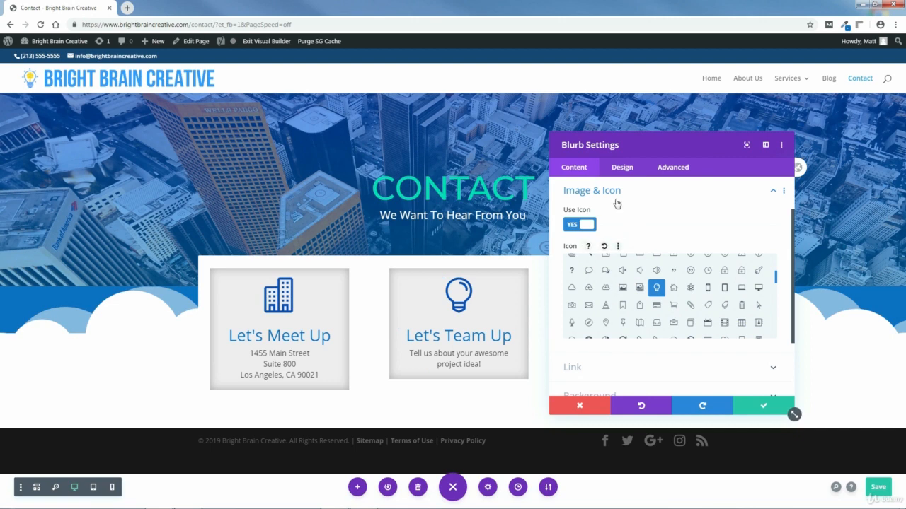
# - Set the "Let's Team Up" blurb's bottom padding to 43px in its spacing settings
pyautogui.click(622, 171)
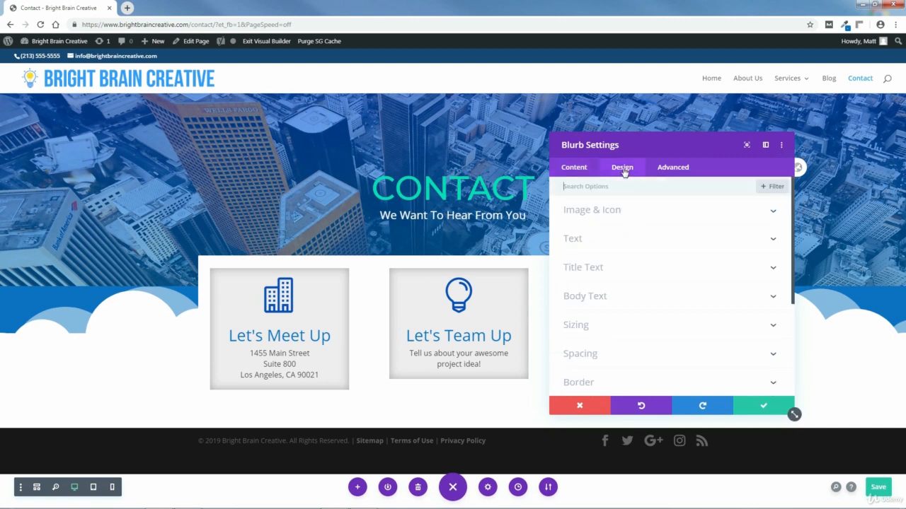
pyautogui.scroll(-4, 793, 238)
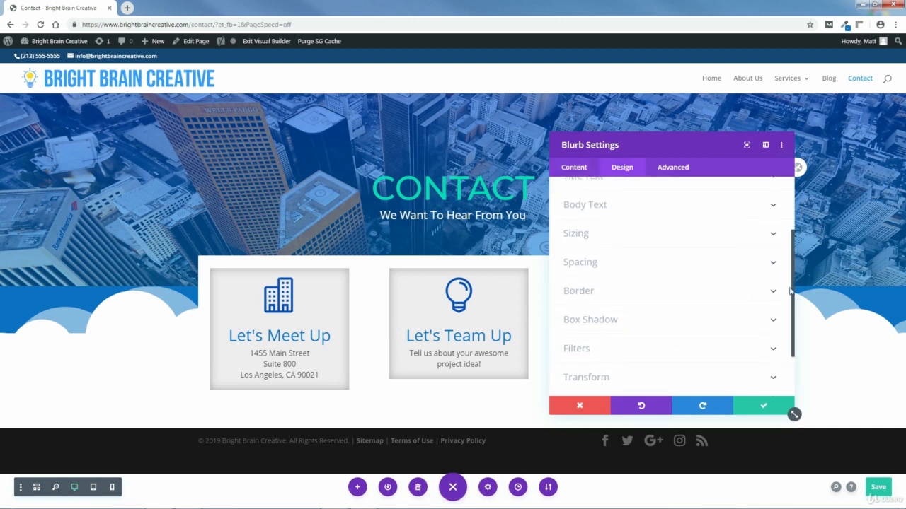
pyautogui.click(590, 264)
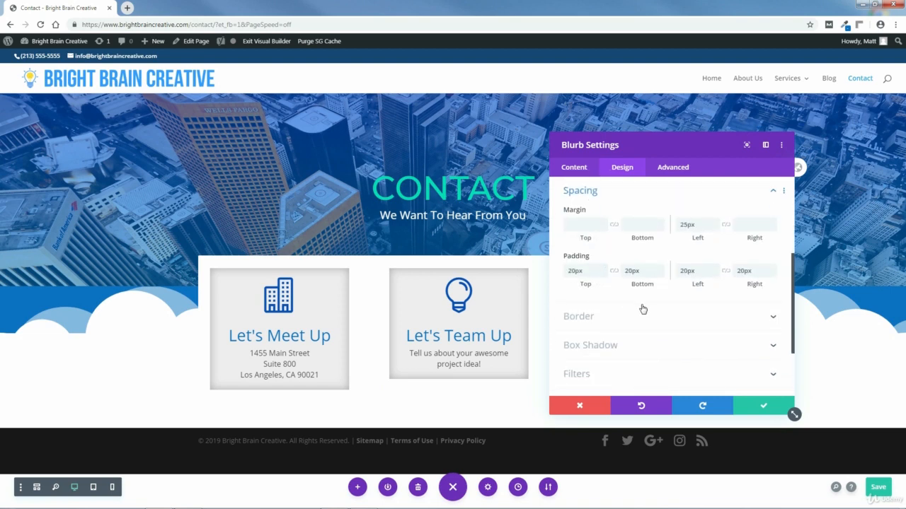
pyautogui.moveTo(624, 255)
pyautogui.moveTo(643, 284); pyautogui.dragTo(654, 285)
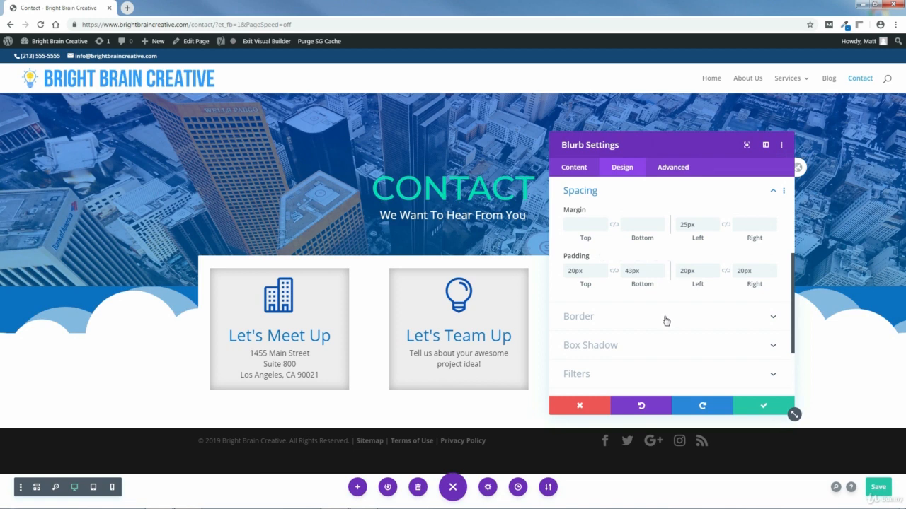
# - Set the "Let's Team Up" blurb's animation delay to 1000ms and save its settings
pyautogui.click(773, 191)
pyautogui.click(582, 343)
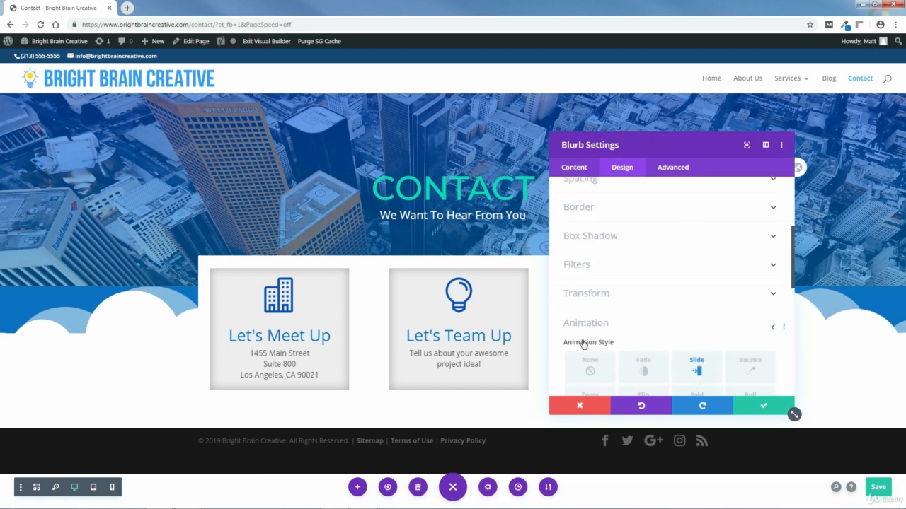
pyautogui.moveTo(792, 305); pyautogui.dragTo(793, 334)
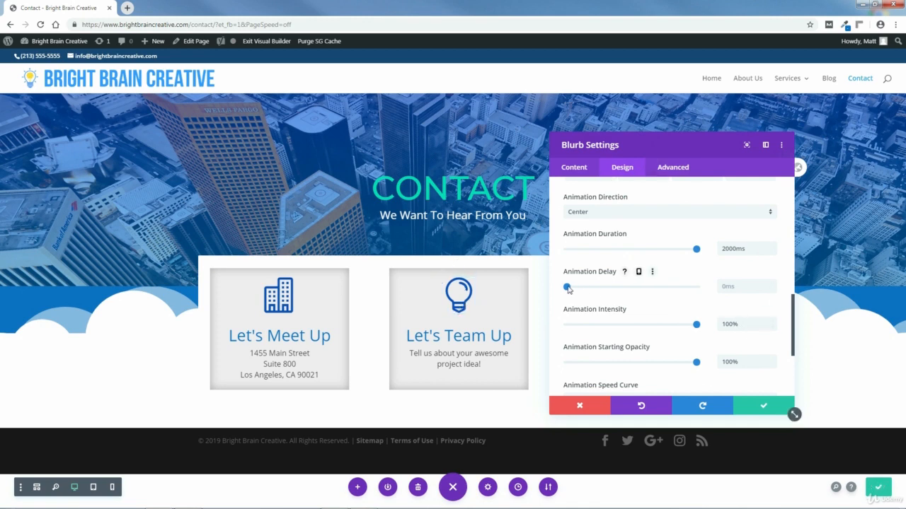
pyautogui.moveTo(567, 289); pyautogui.dragTo(578, 288)
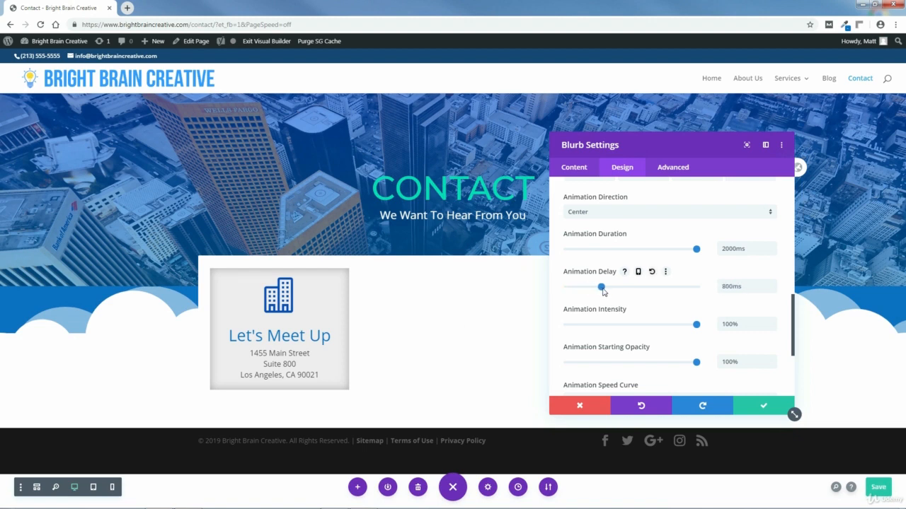
pyautogui.moveTo(608, 292); pyautogui.dragTo(610, 291)
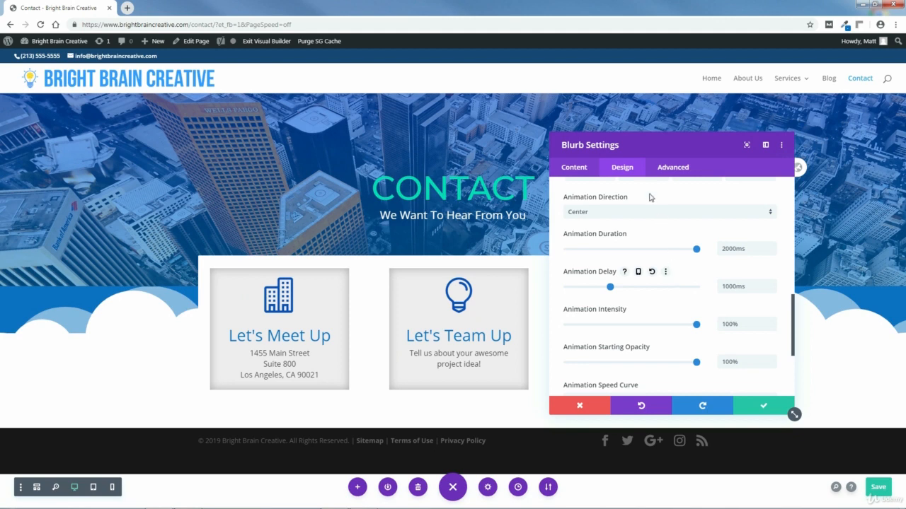
pyautogui.moveTo(645, 149); pyautogui.dragTo(371, 143)
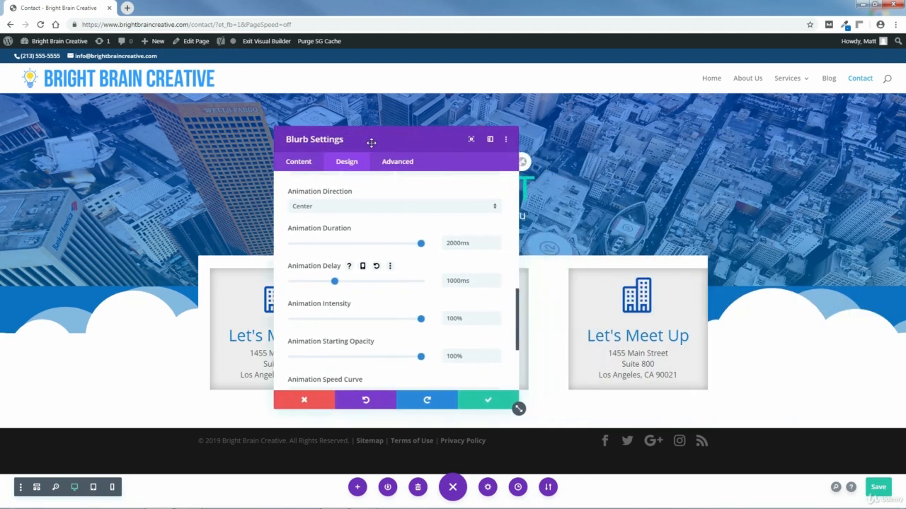
pyautogui.click(487, 402)
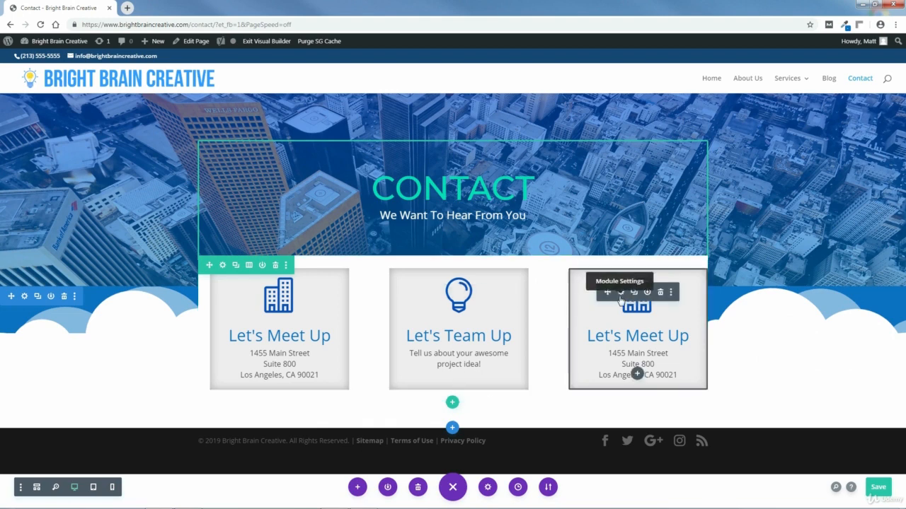
# - Open the third column blurb's settings and change its title to "Careers"
pyautogui.click(620, 291)
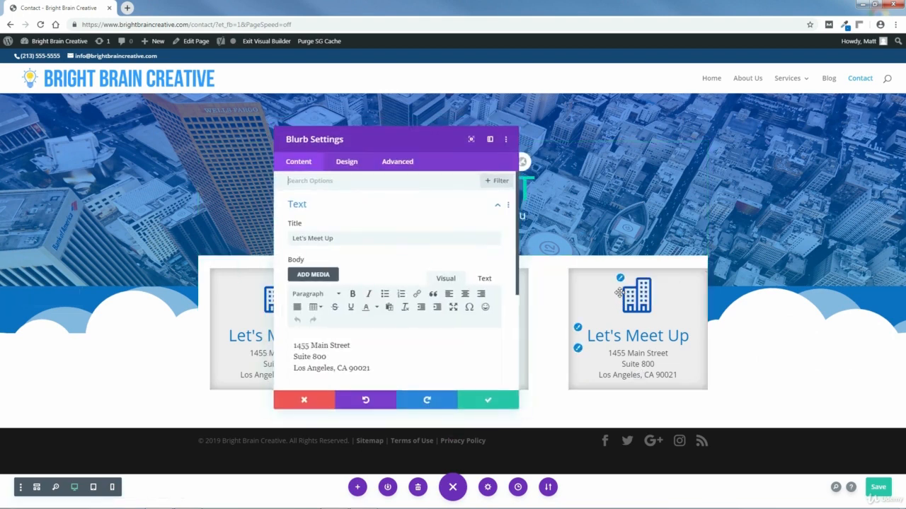
pyautogui.moveTo(358, 238); pyautogui.dragTo(291, 232)
pyautogui.press('BackSpace')
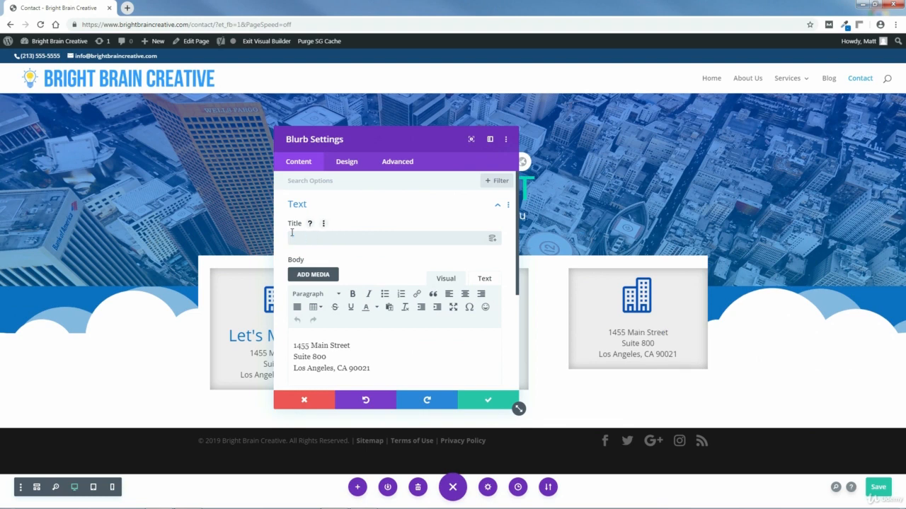
pyautogui.write('Careers')
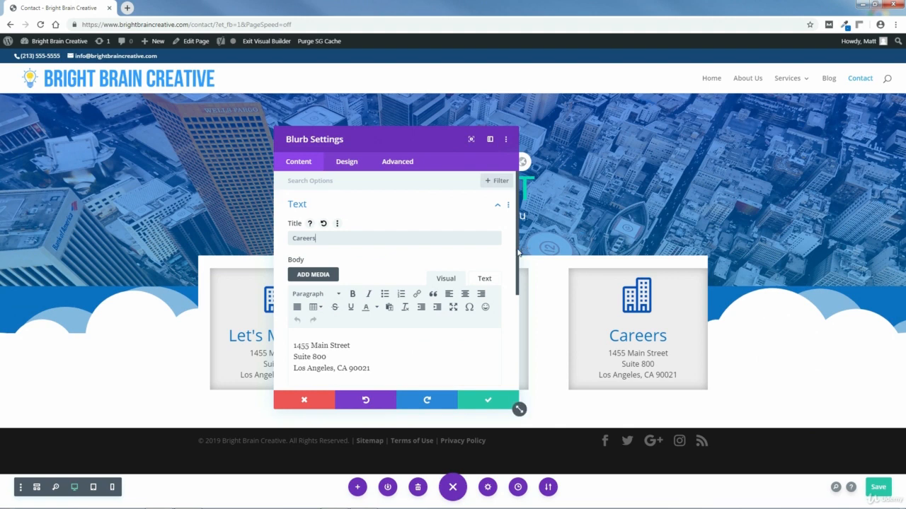
# - Replace the "Careers" blurb's body text with "Ready to take your skills to the next level?"
pyautogui.scroll(-1, 520, 271)
pyautogui.scroll(-1, 520, 271)
pyautogui.moveTo(373, 326); pyautogui.dragTo(292, 303)
pyautogui.press('BackSpace')
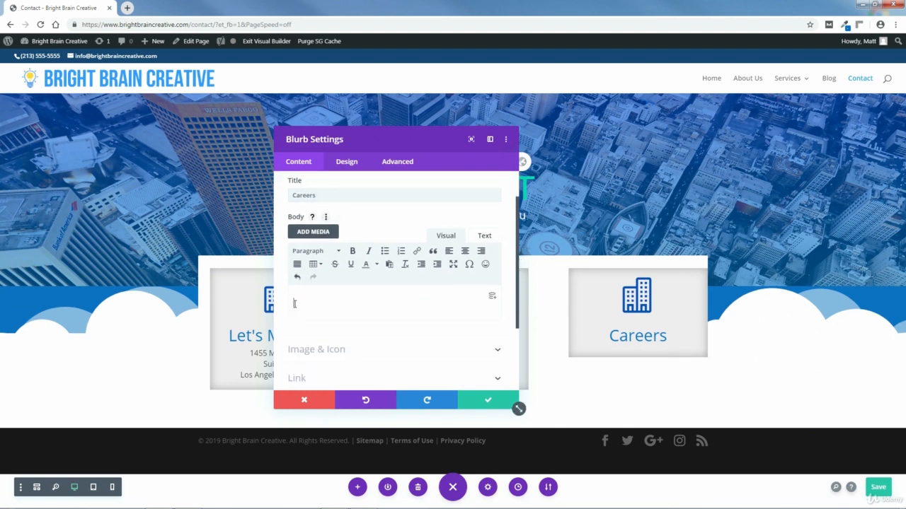
pyautogui.write('Read')
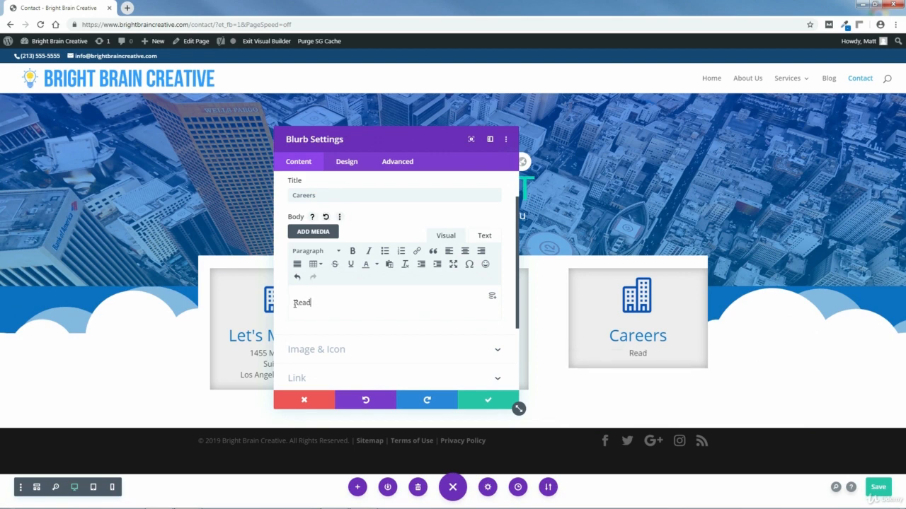
pyautogui.write('y to take yo')
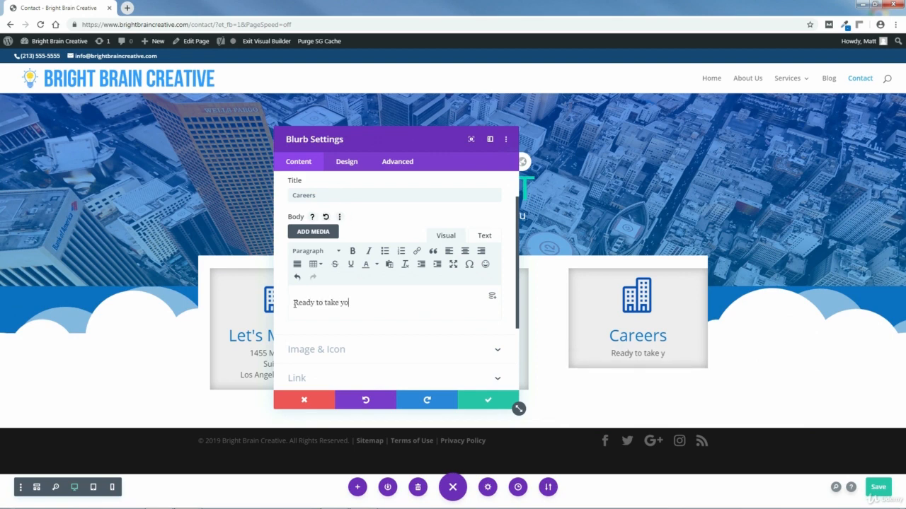
pyautogui.write('ur skills to')
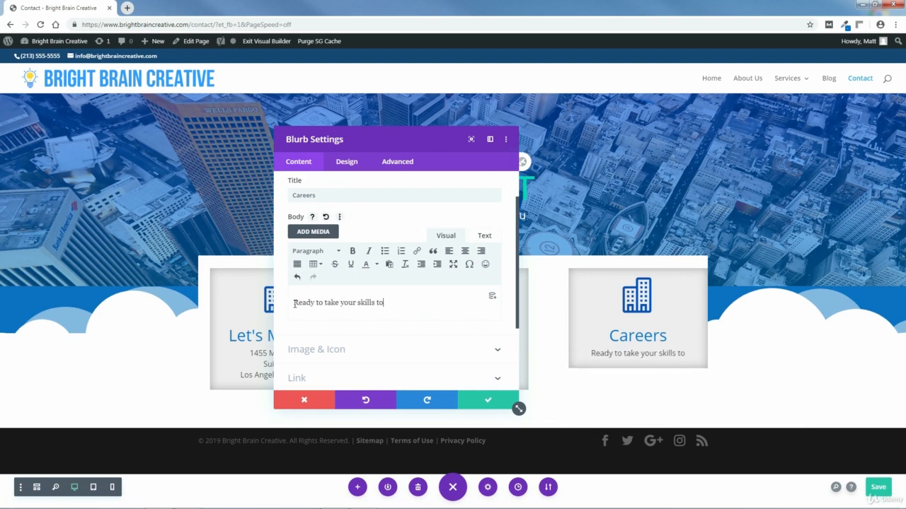
pyautogui.write(' the next l')
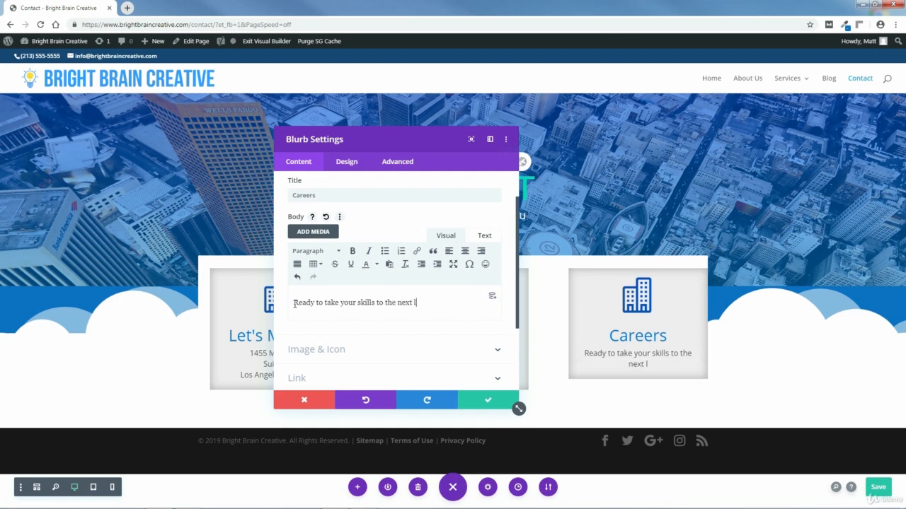
pyautogui.write('evel?')
# - Change the "Careers" blurb's icon to the outlined thumbs-up
pyautogui.moveTo(518, 290); pyautogui.dragTo(503, 344)
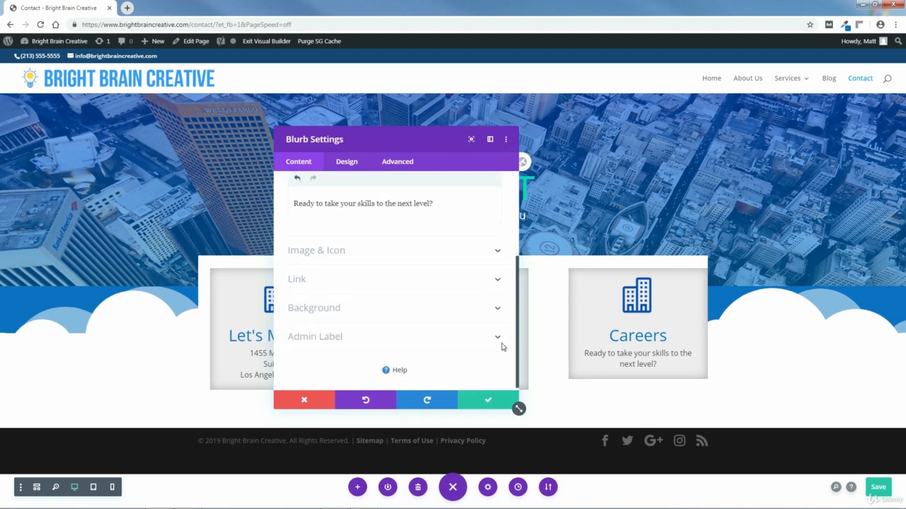
pyautogui.click(336, 251)
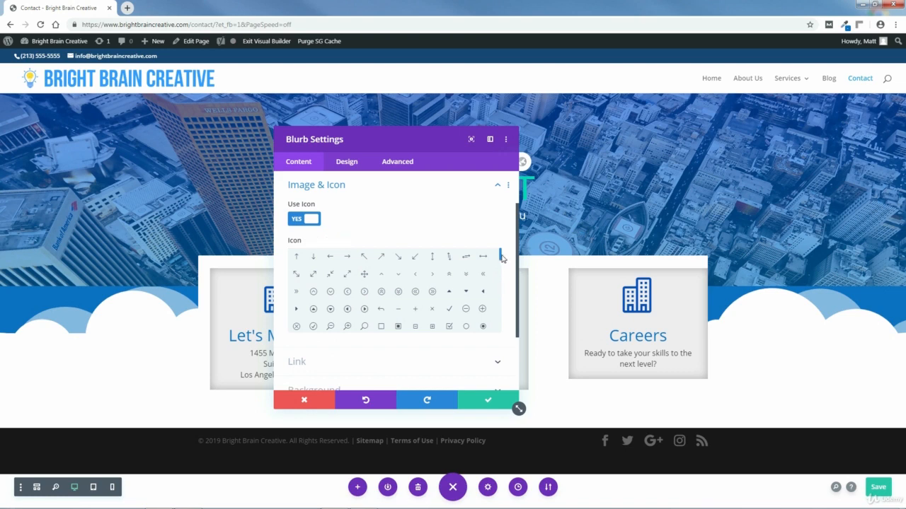
pyautogui.moveTo(501, 259); pyautogui.dragTo(510, 288)
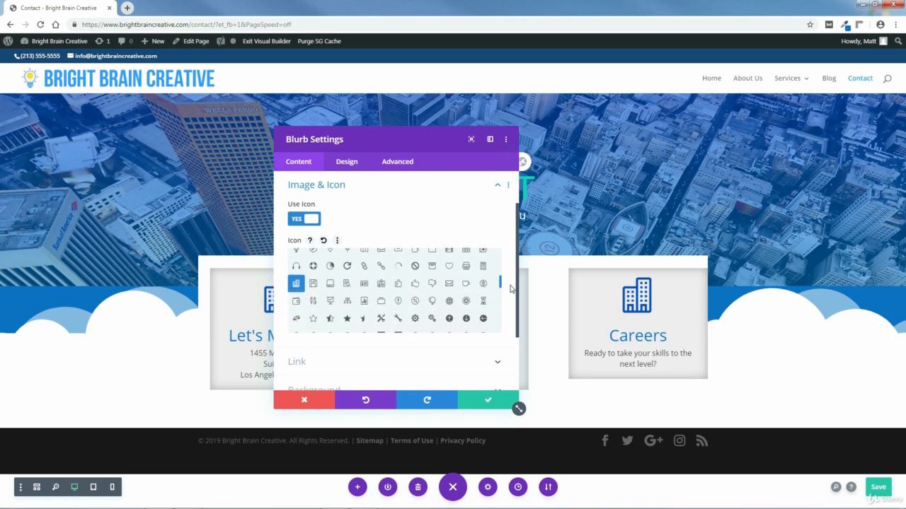
pyautogui.click(415, 285)
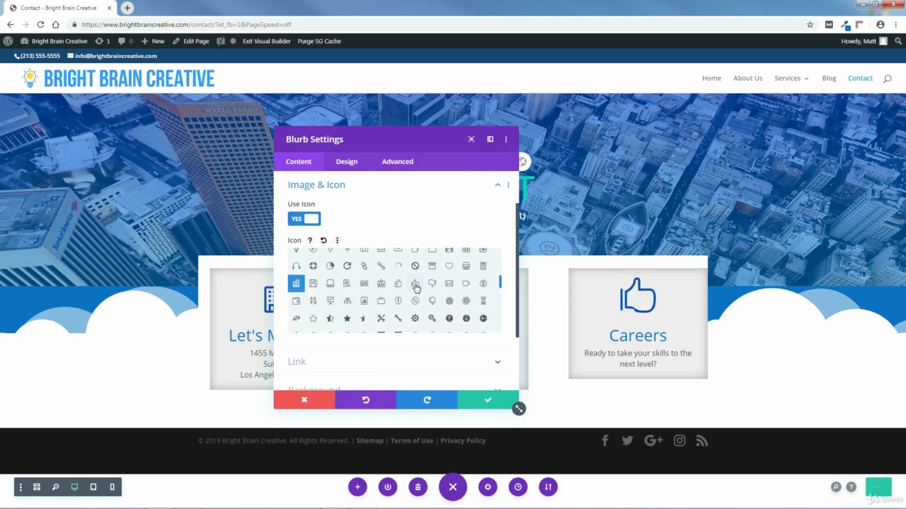
pyautogui.click(498, 186)
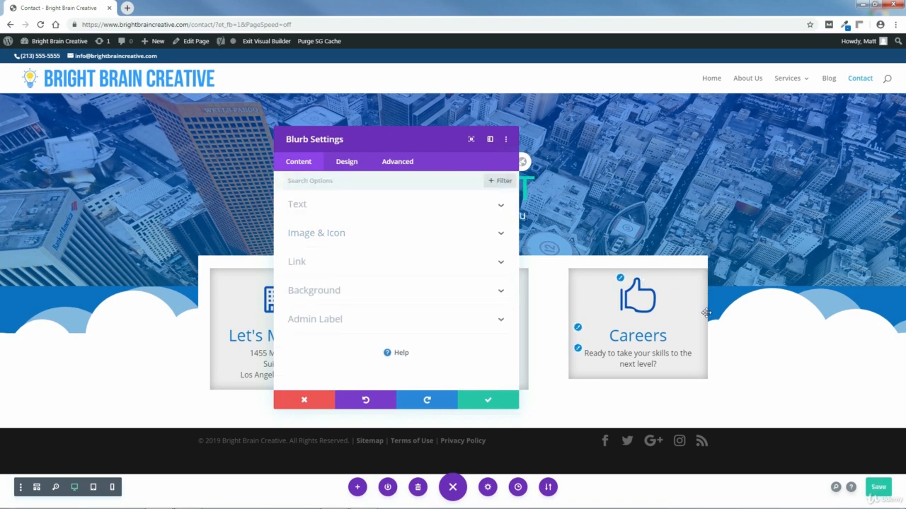
# - Clear the "Careers" blurb's left margin and set its right margin to 25px in the spacing settings
pyautogui.click(347, 163)
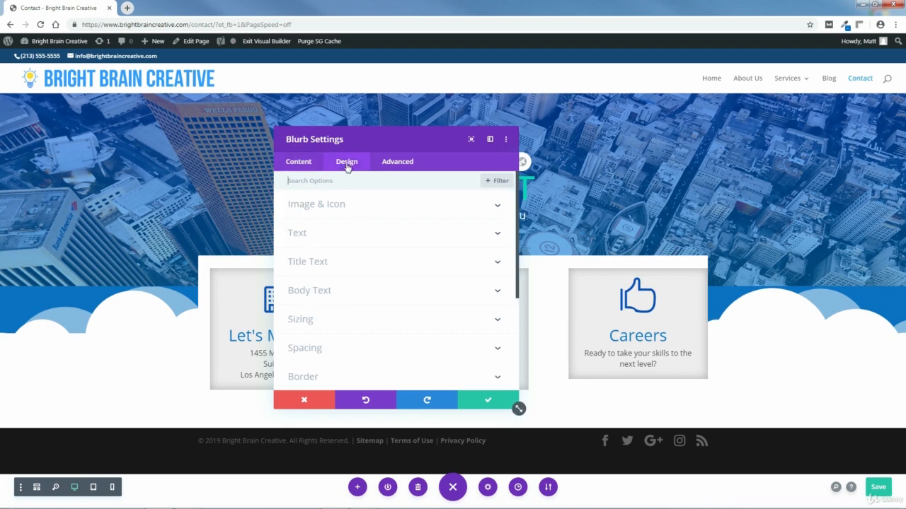
pyautogui.click(306, 347)
pyautogui.moveTo(517, 261); pyautogui.dragTo(517, 265)
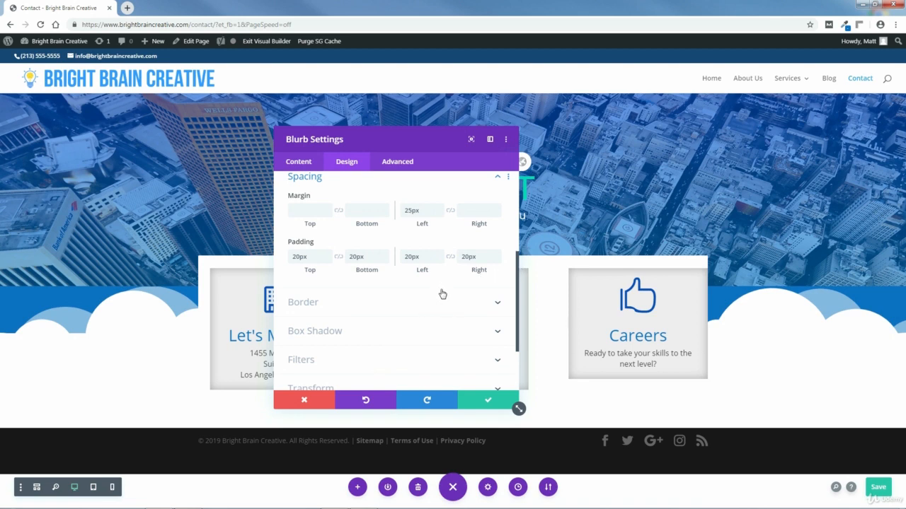
pyautogui.moveTo(421, 138); pyautogui.dragTo(366, 135)
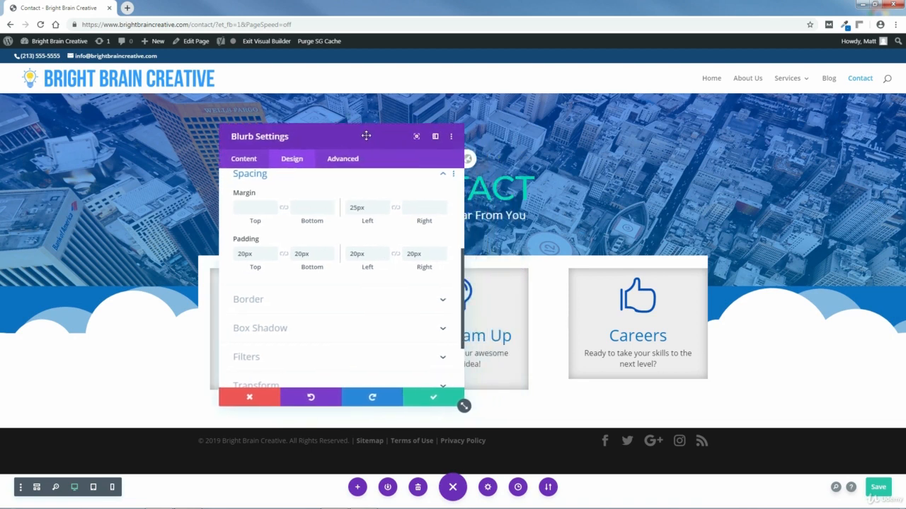
pyautogui.moveTo(368, 207); pyautogui.dragTo(345, 210)
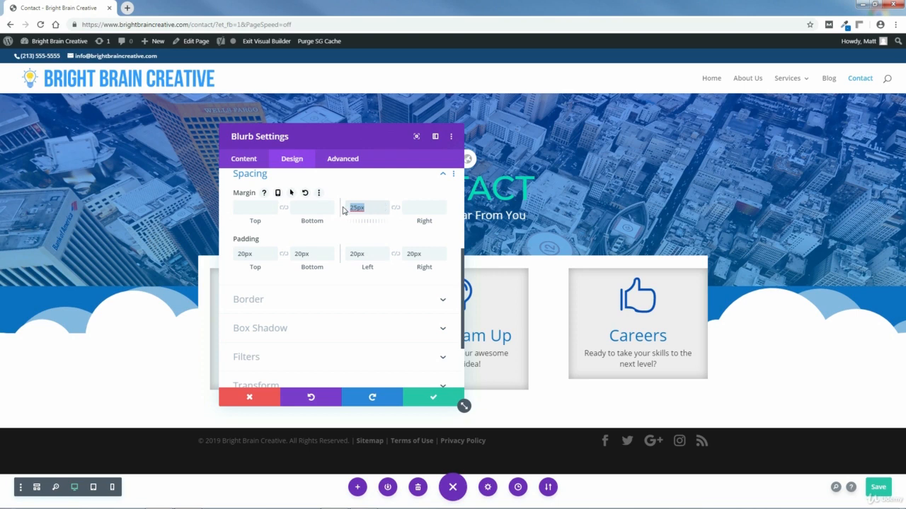
pyautogui.press('BackSpace')
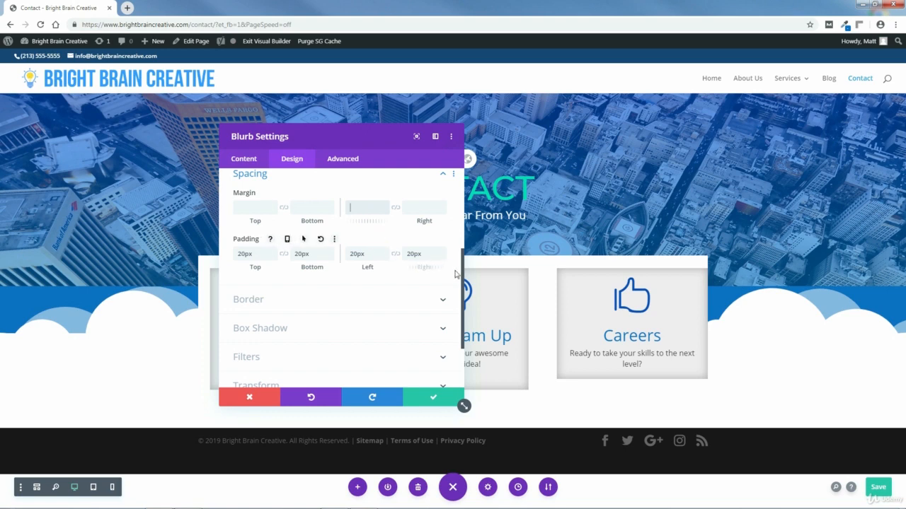
pyautogui.scroll(1, 465, 271)
pyautogui.click(422, 222)
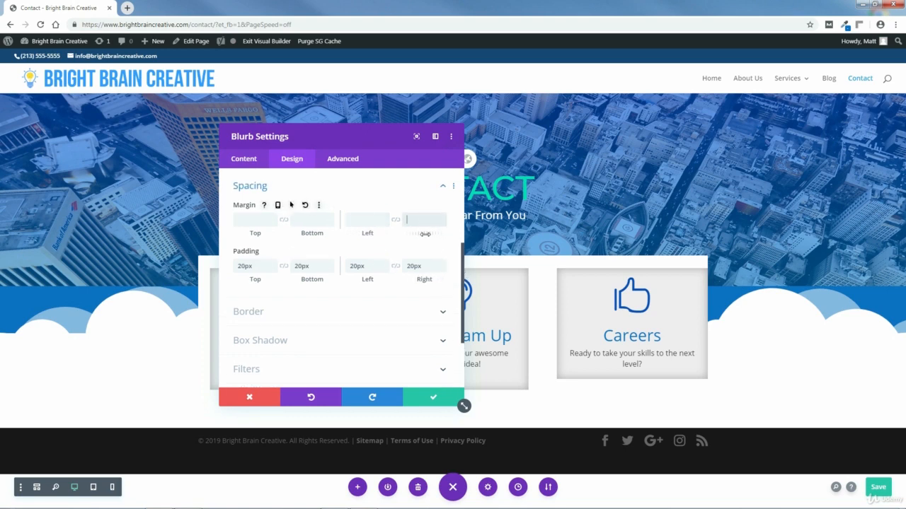
pyautogui.moveTo(426, 234); pyautogui.dragTo(437, 233)
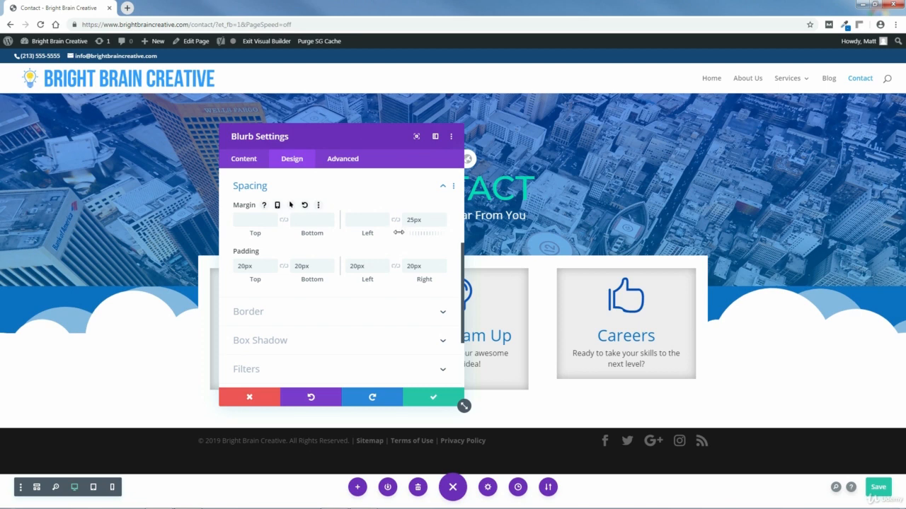
# - Set the "Careers" blurb's bottom padding to 43px and compare its box with the neighbouring blurbs
pyautogui.moveTo(383, 138); pyautogui.dragTo(361, 146)
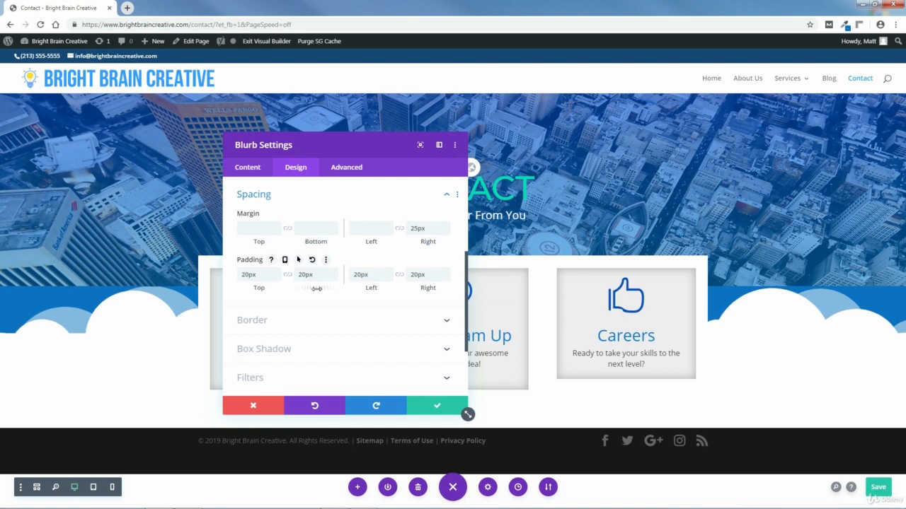
pyautogui.moveTo(316, 289); pyautogui.dragTo(328, 288)
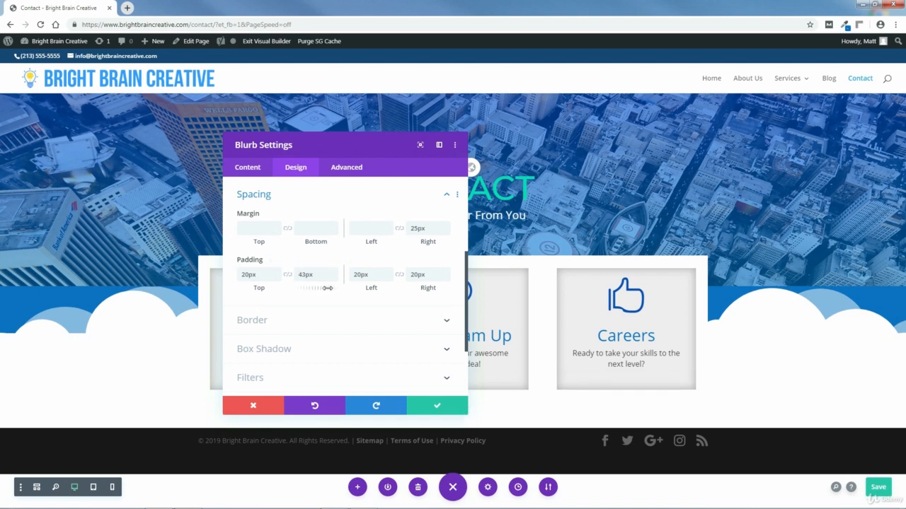
pyautogui.moveTo(347, 148); pyautogui.dragTo(722, 141)
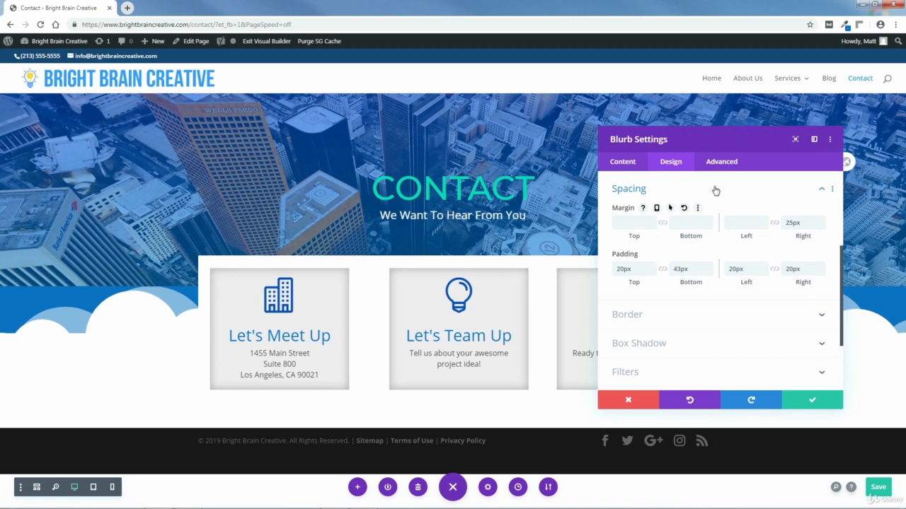
pyautogui.moveTo(712, 143); pyautogui.dragTo(346, 138)
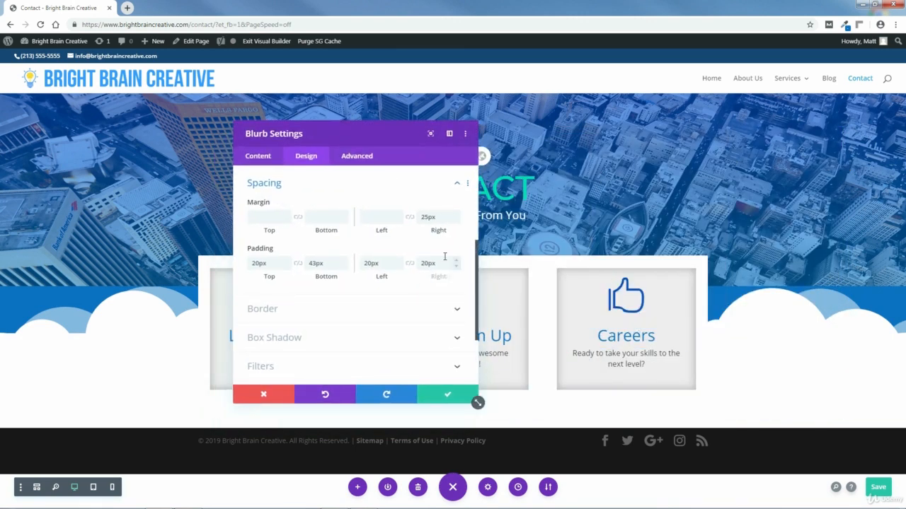
pyautogui.click(456, 187)
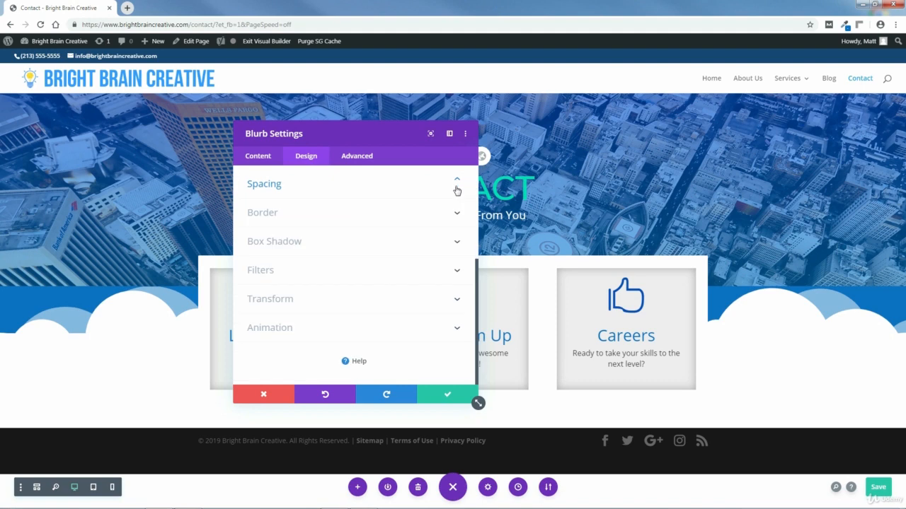
# - Set the "Careers" blurb's animation delay to 2000ms
pyautogui.click(286, 326)
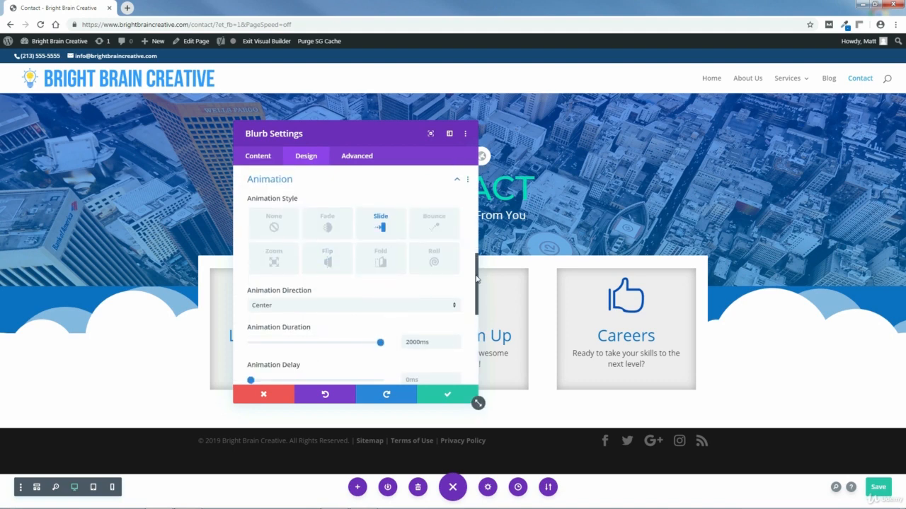
pyautogui.moveTo(478, 282); pyautogui.dragTo(481, 307)
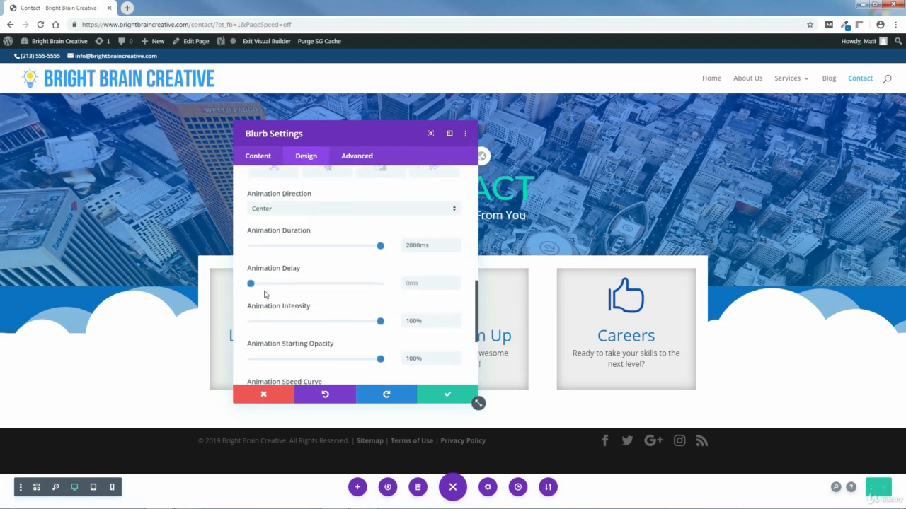
pyautogui.moveTo(253, 286); pyautogui.dragTo(339, 289)
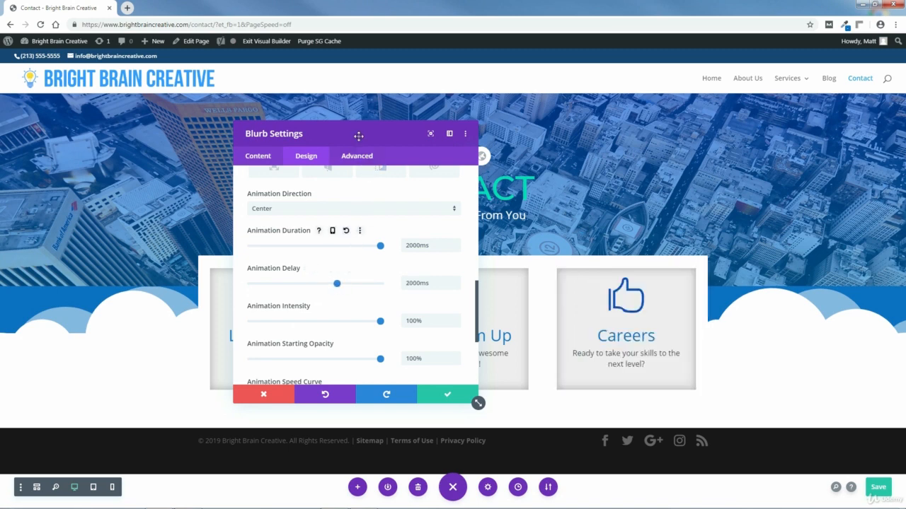
pyautogui.moveTo(358, 135); pyautogui.dragTo(375, 134)
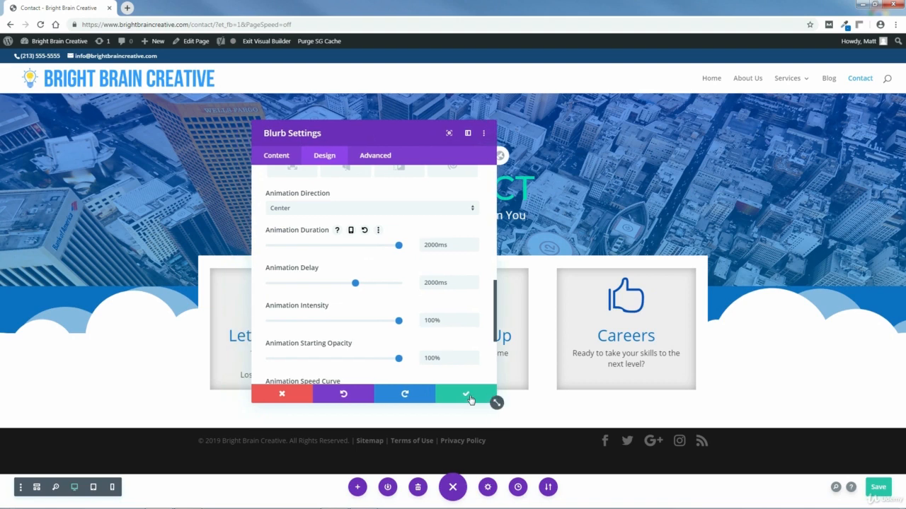
# - Clear the left margin of the "Let's Team Up" blurb in its spacing settings and save the page
pyautogui.click(456, 394)
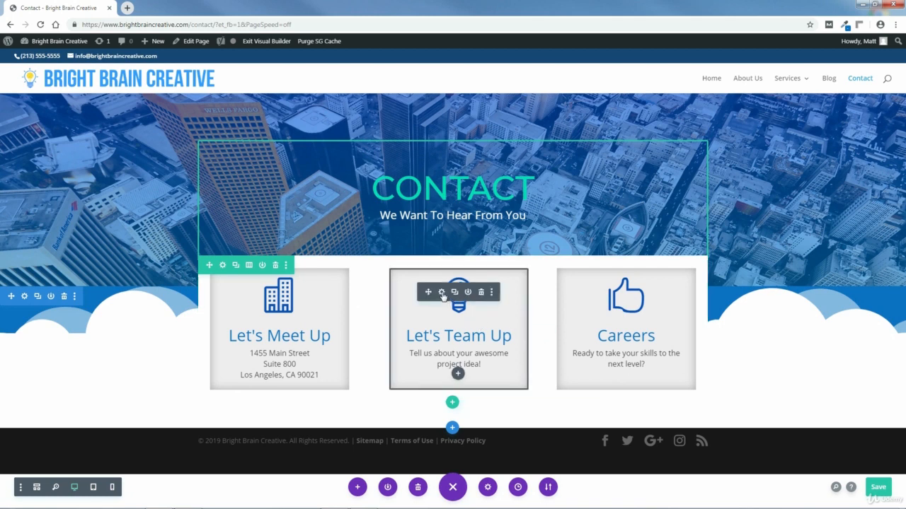
pyautogui.click(442, 294)
pyautogui.moveTo(458, 133); pyautogui.dragTo(709, 116)
pyautogui.click(650, 142)
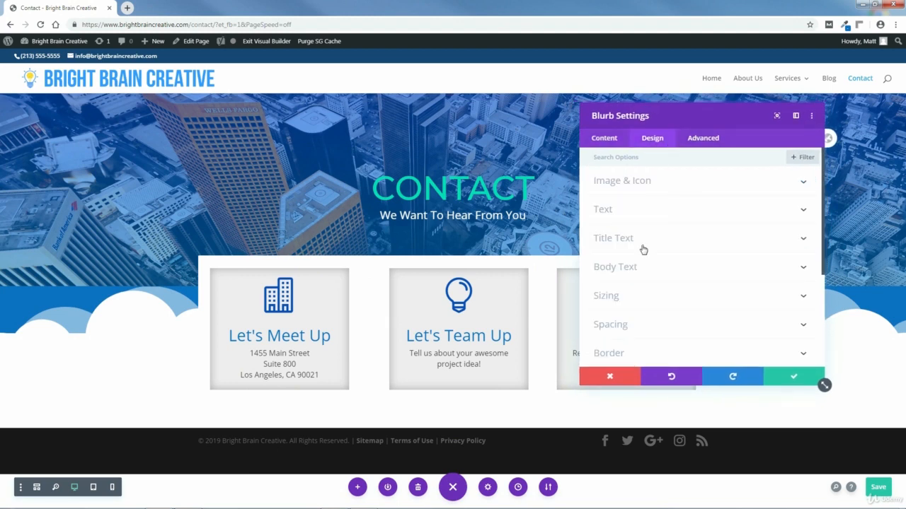
pyautogui.click(623, 324)
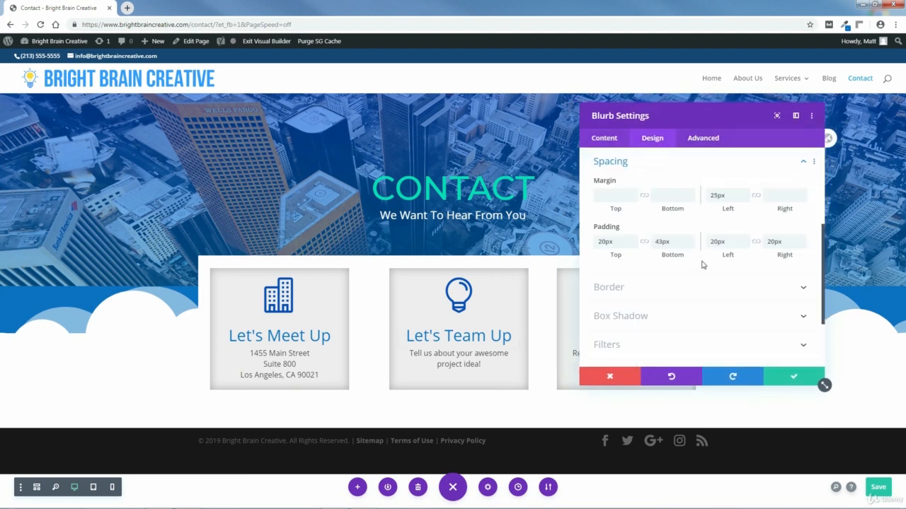
pyautogui.doubleClick(722, 197)
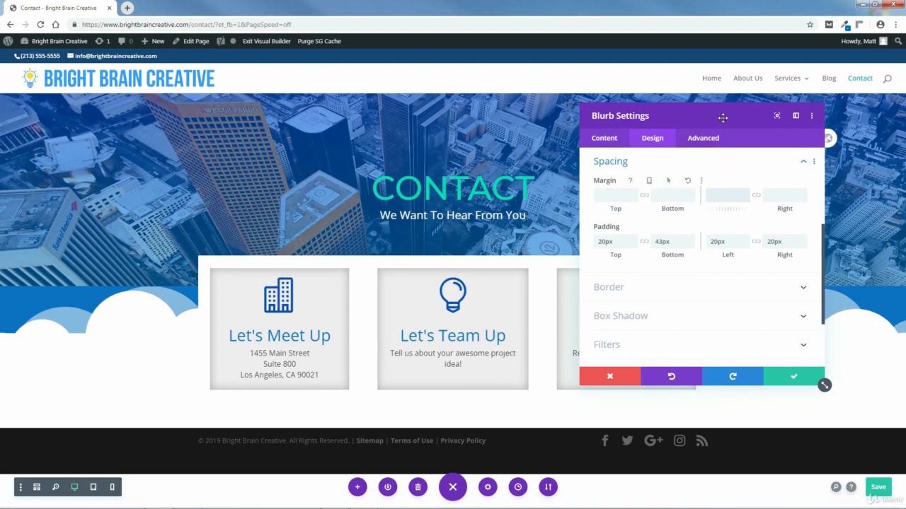
pyautogui.moveTo(722, 118); pyautogui.dragTo(96, 139)
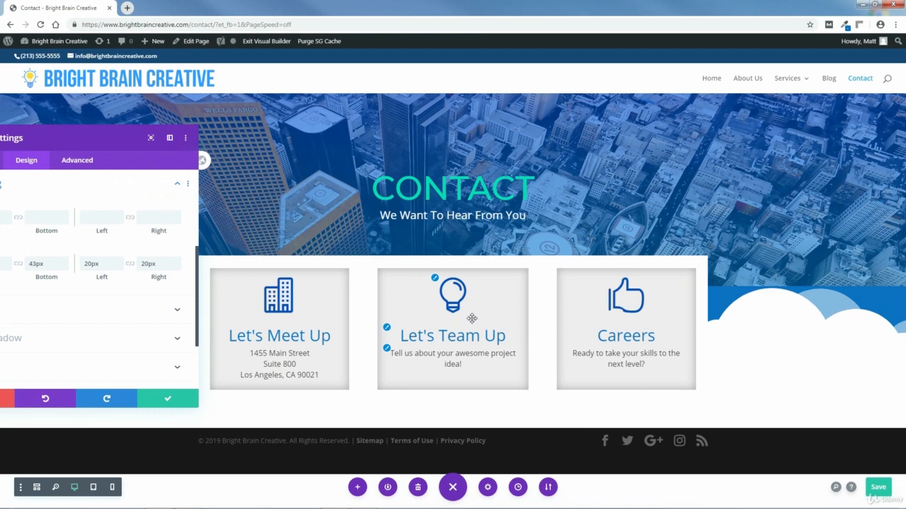
pyautogui.moveTo(118, 133); pyautogui.dragTo(682, 125)
pyautogui.click(719, 394)
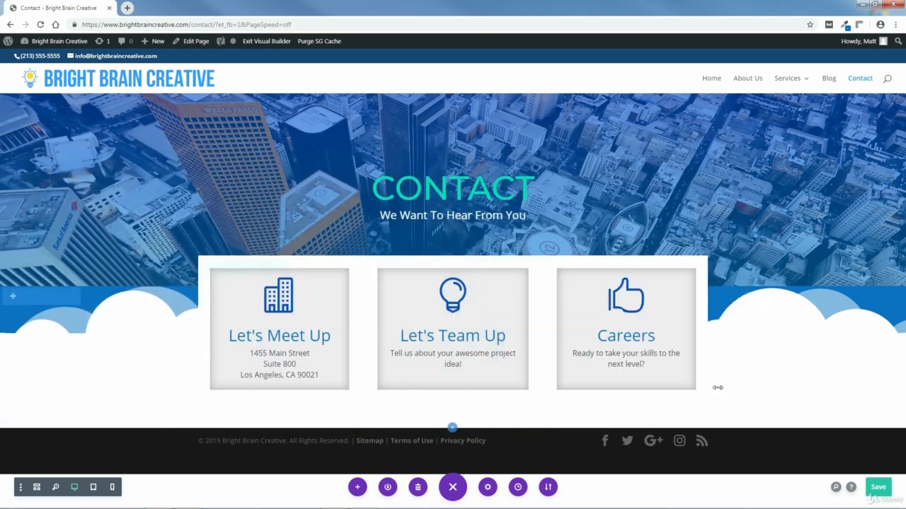
pyautogui.click(877, 489)
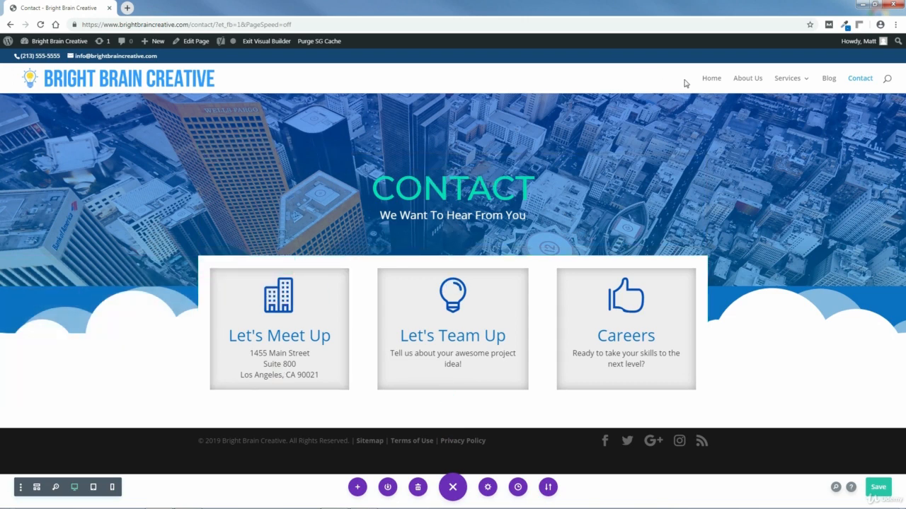
# - Open the site's Home page in a new browser tab and enable the Visual Builder on it
pyautogui.rightClick(708, 84)
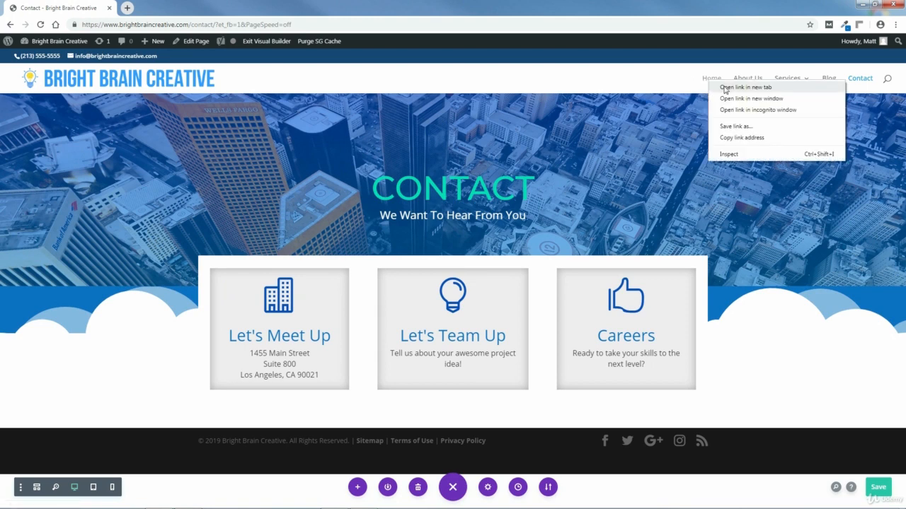
pyautogui.click(725, 87)
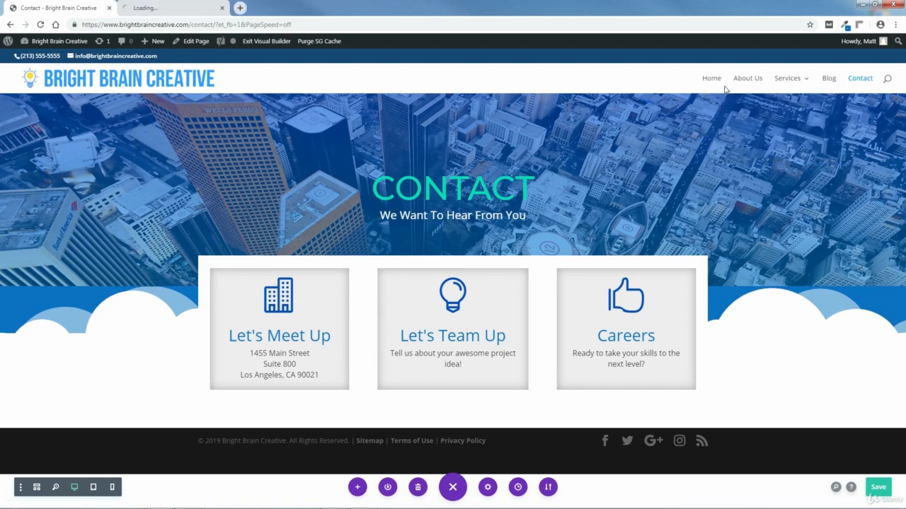
pyautogui.click(163, 7)
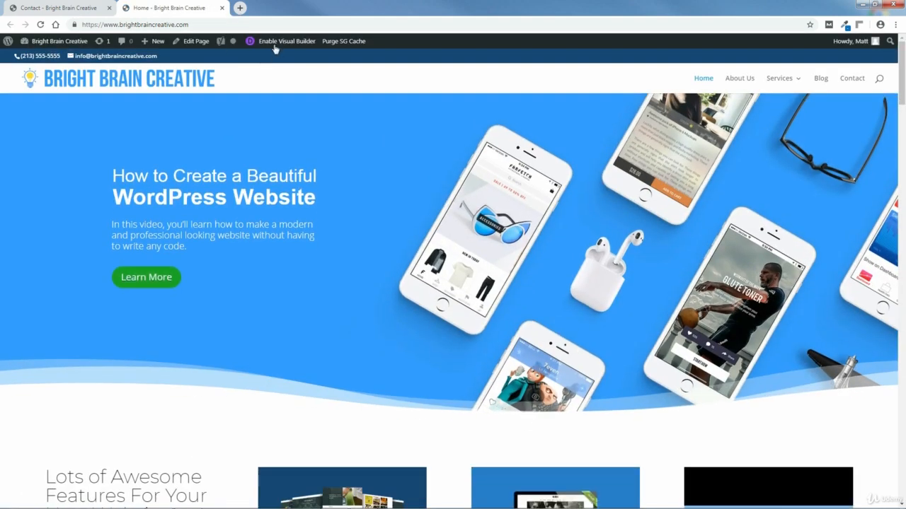
pyautogui.click(281, 43)
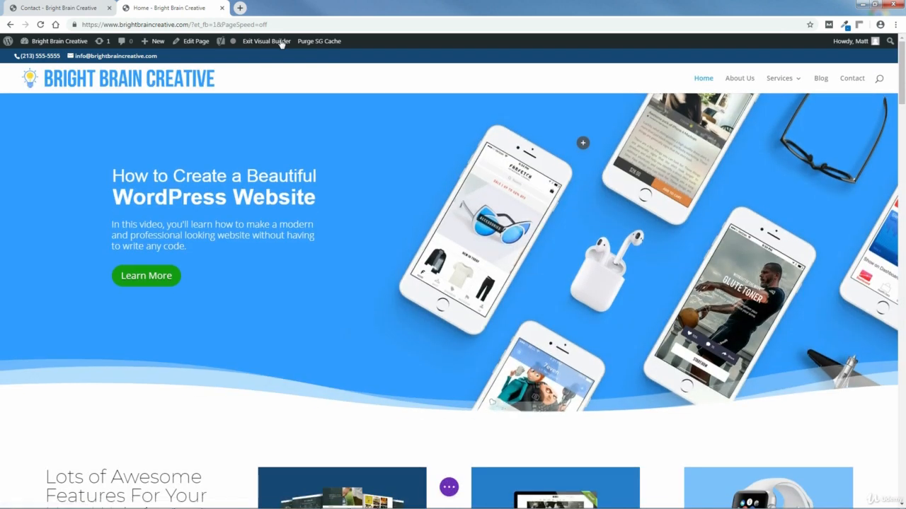
# - Save the Home page's "Get in touch." section to the library as "Contact Section" in a new "Contact" category, and close the Home page
pyautogui.moveTo(902, 74); pyautogui.dragTo(877, 397)
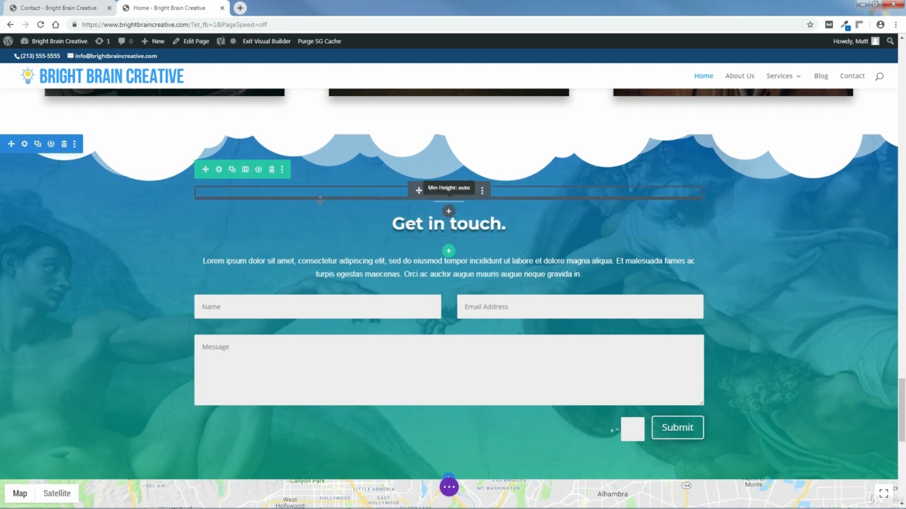
pyautogui.click(50, 144)
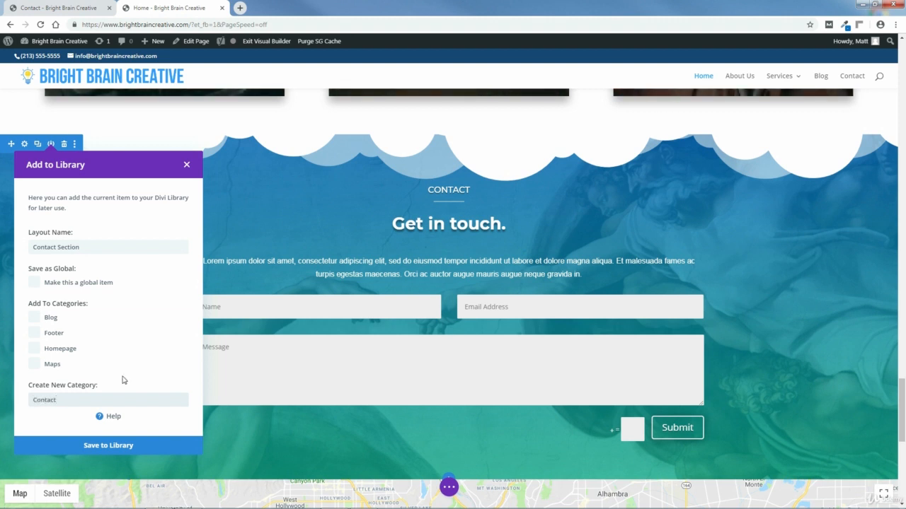
pyautogui.click(105, 447)
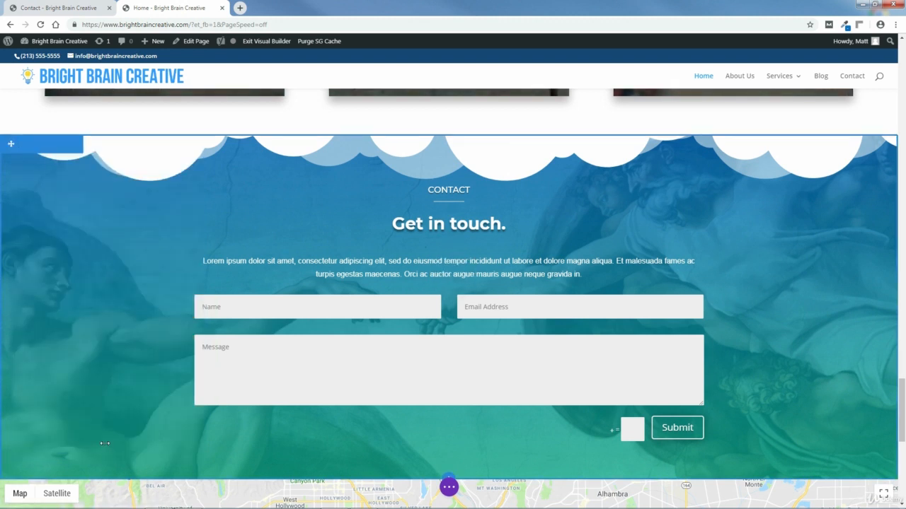
pyautogui.click(222, 8)
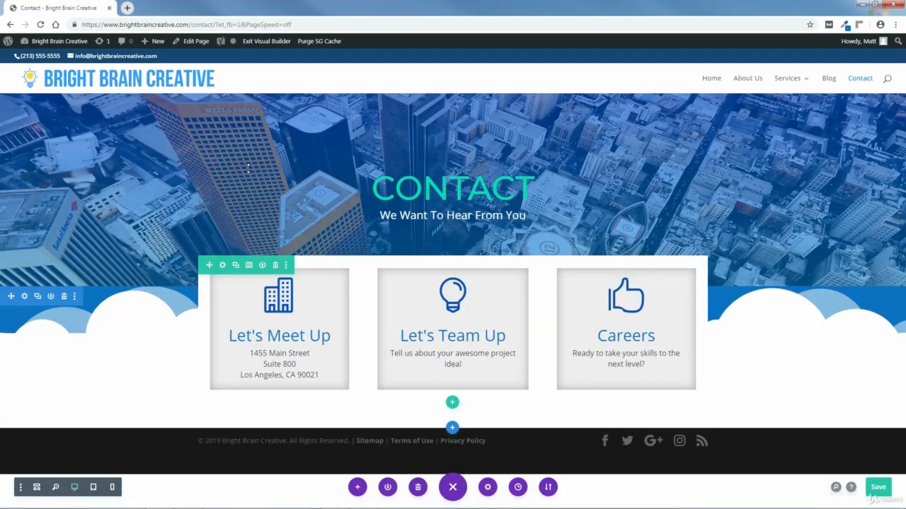
# - Reload the Contact page and insert the saved "Contact Section" from the library below the three blurbs
pyautogui.click(40, 24)
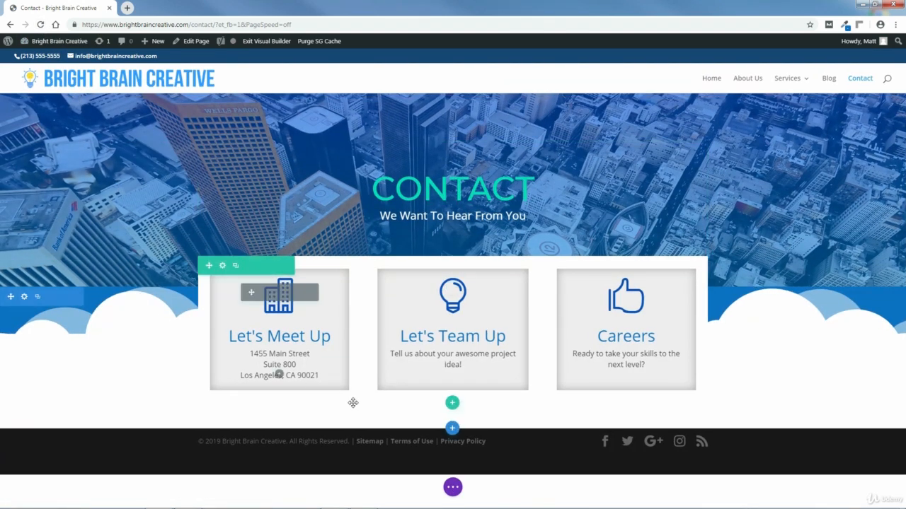
pyautogui.click(452, 430)
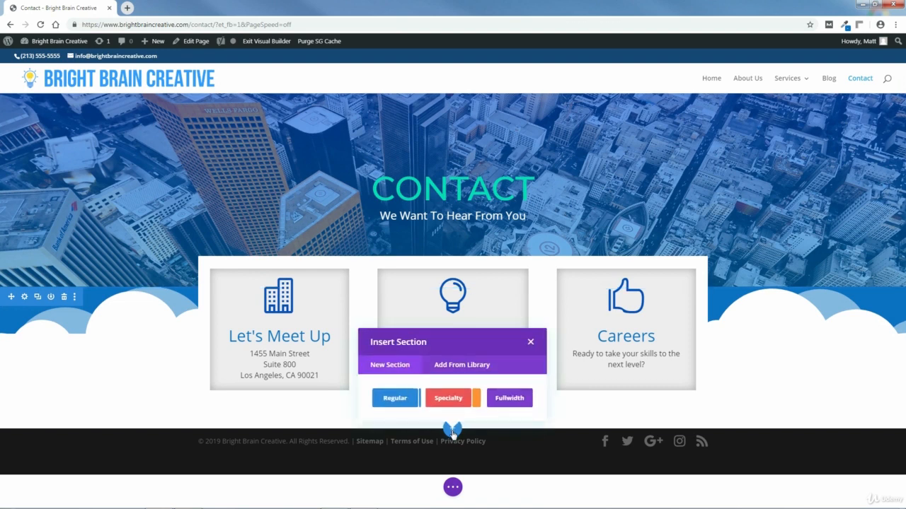
pyautogui.click(460, 366)
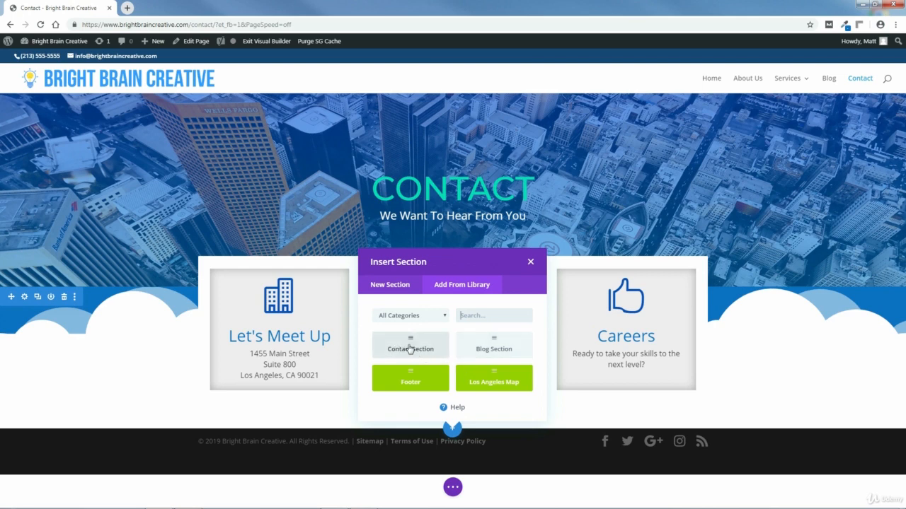
pyautogui.click(410, 349)
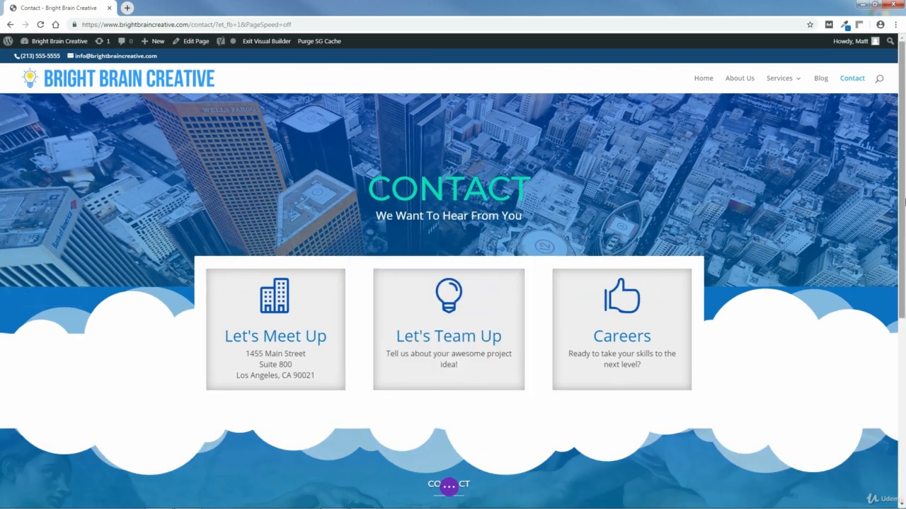
# - Delete the small "CONTACT" label and the divider line above the "Get in touch." heading
pyautogui.moveTo(904, 194); pyautogui.dragTo(905, 335)
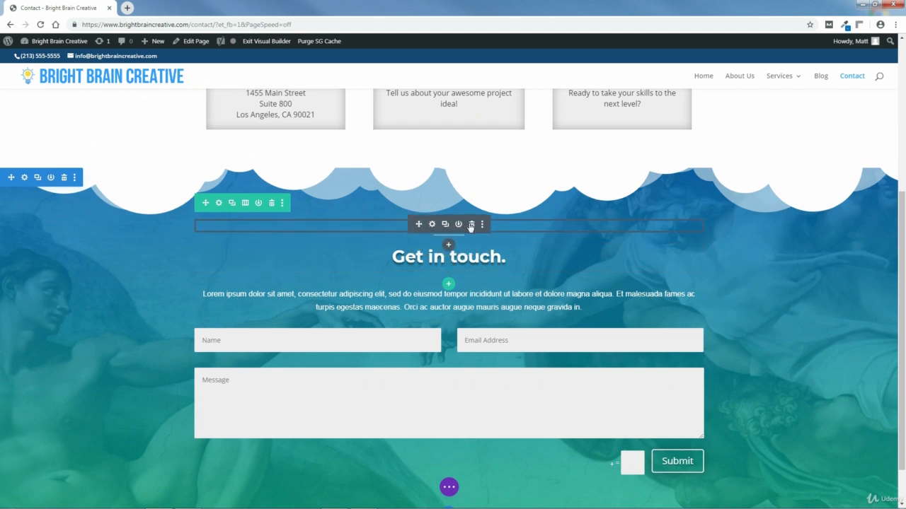
pyautogui.click(472, 225)
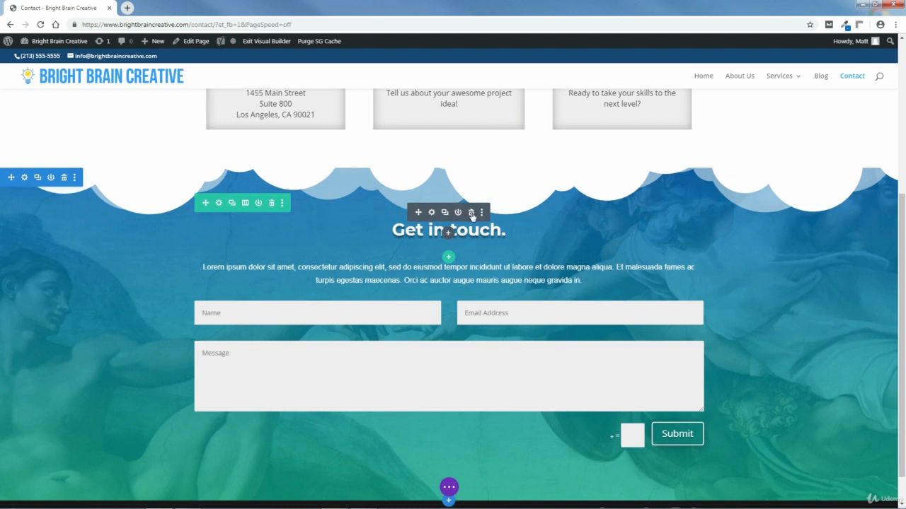
pyautogui.click(472, 216)
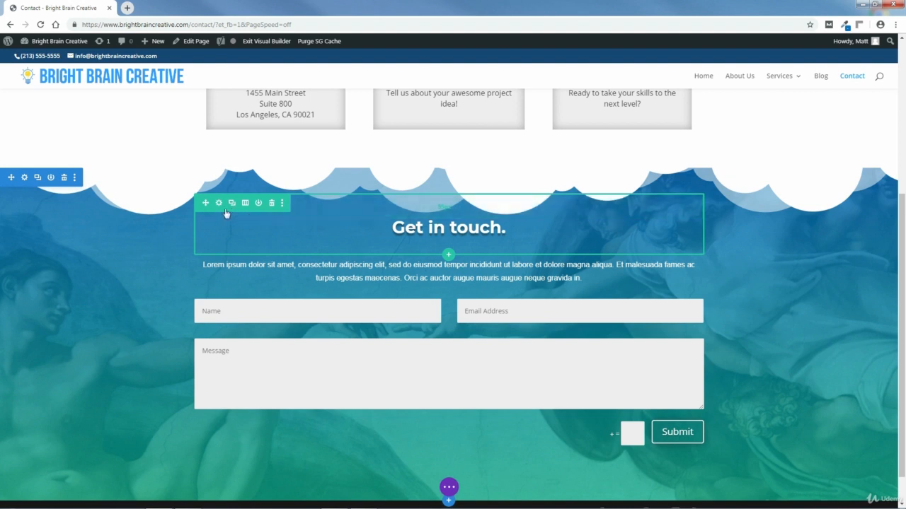
# - Set the top padding of the "Get in touch." heading row to 100px and save the page
pyautogui.click(219, 204)
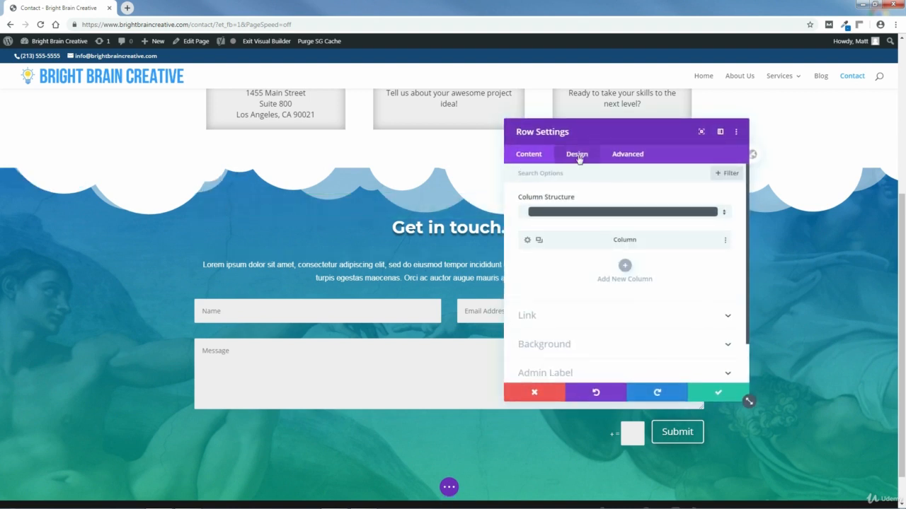
pyautogui.click(577, 156)
pyautogui.click(542, 223)
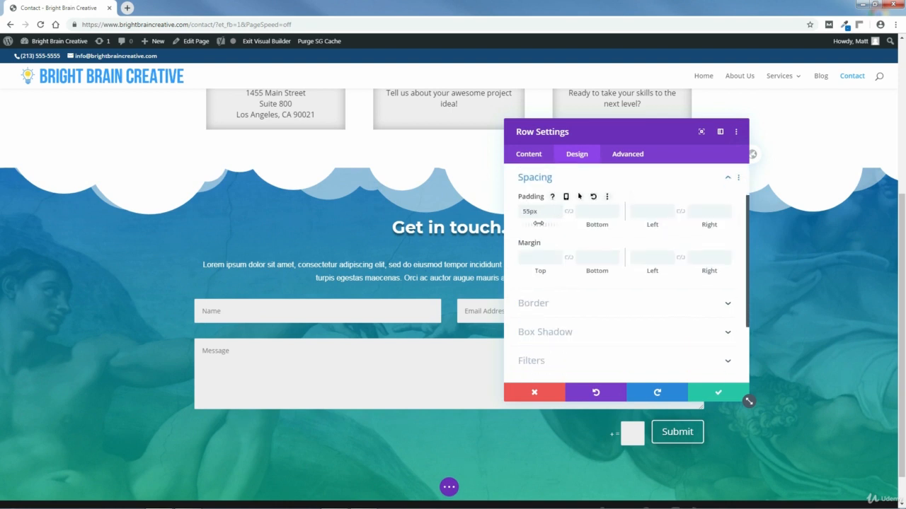
pyautogui.moveTo(538, 224); pyautogui.dragTo(563, 229)
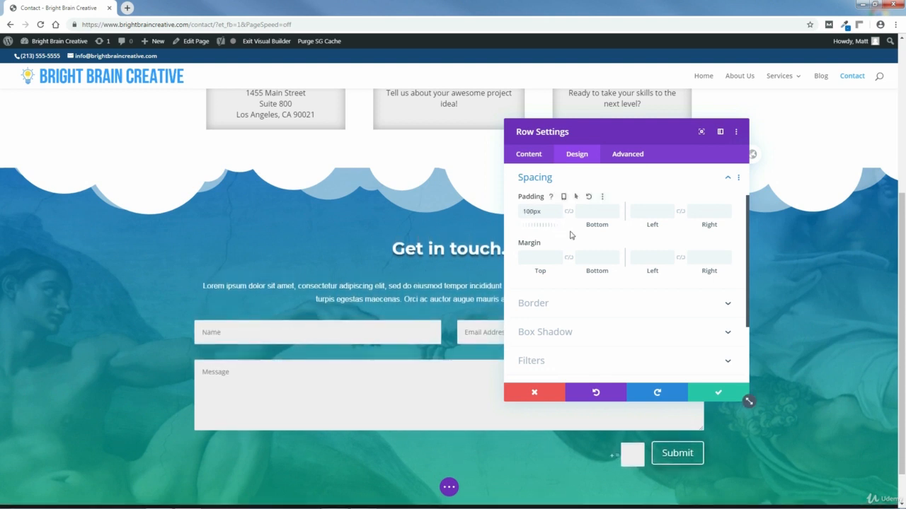
pyautogui.click(717, 392)
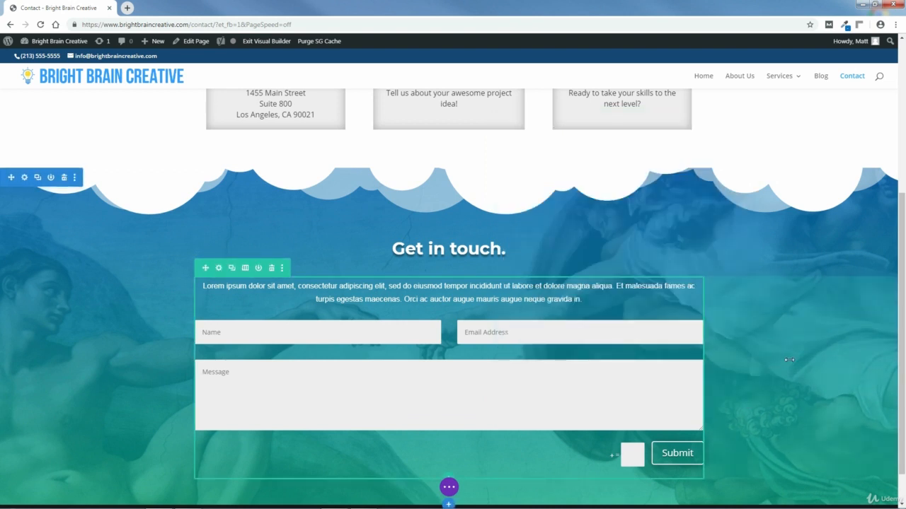
pyautogui.click(450, 488)
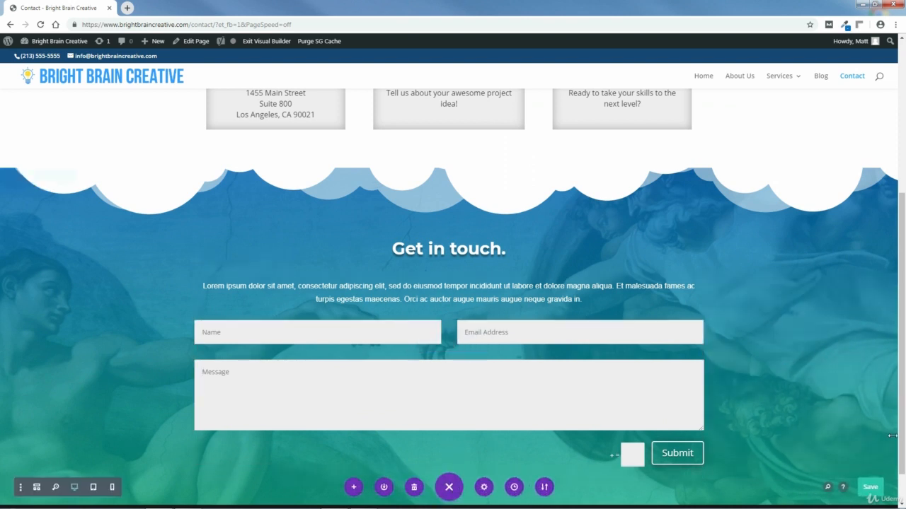
pyautogui.click(871, 488)
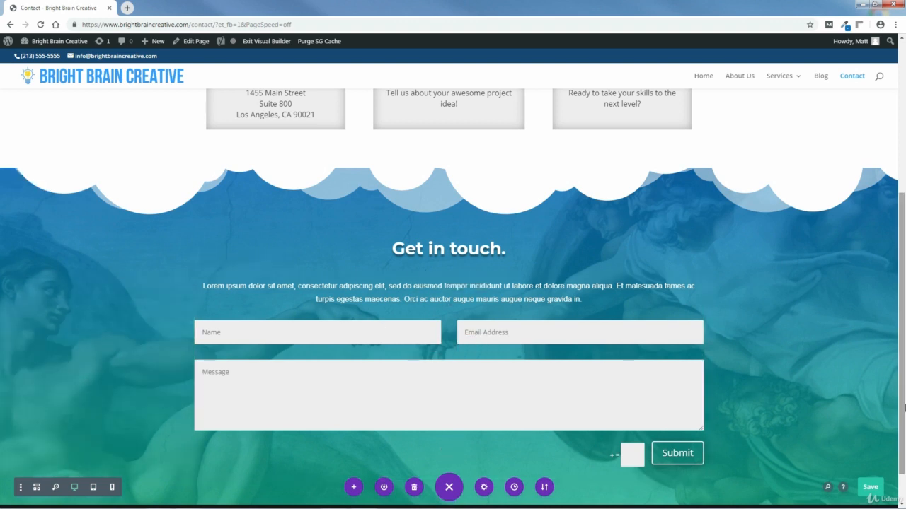
# - Insert the "Los Angeles Map" section from the library below the contact form section
pyautogui.moveTo(902, 414); pyautogui.dragTo(904, 435)
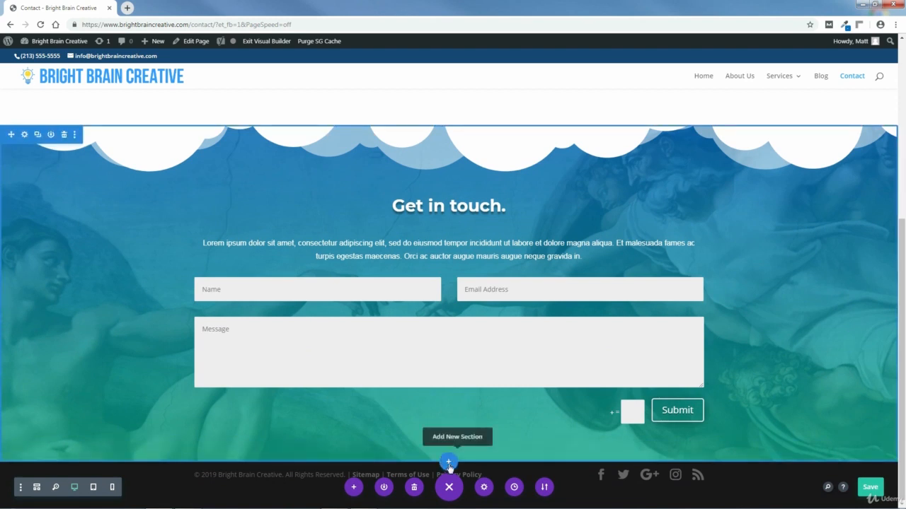
pyautogui.click(449, 464)
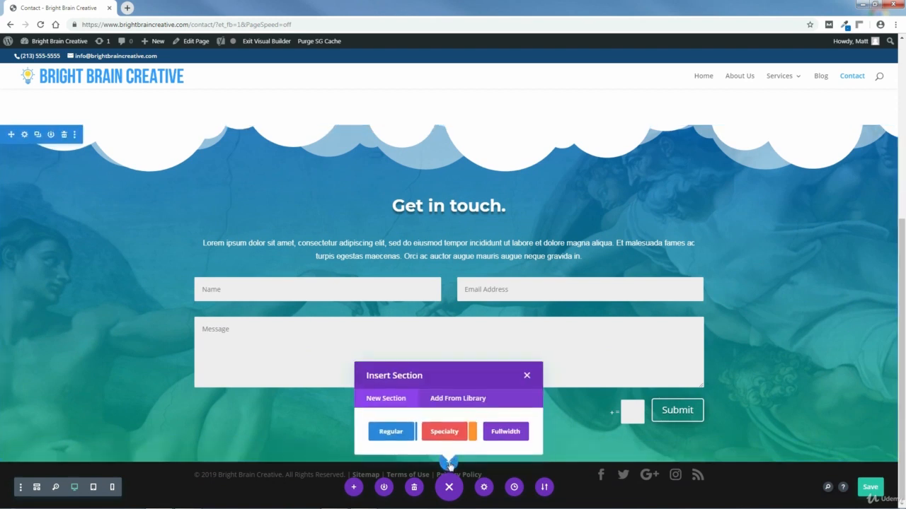
pyautogui.click(452, 402)
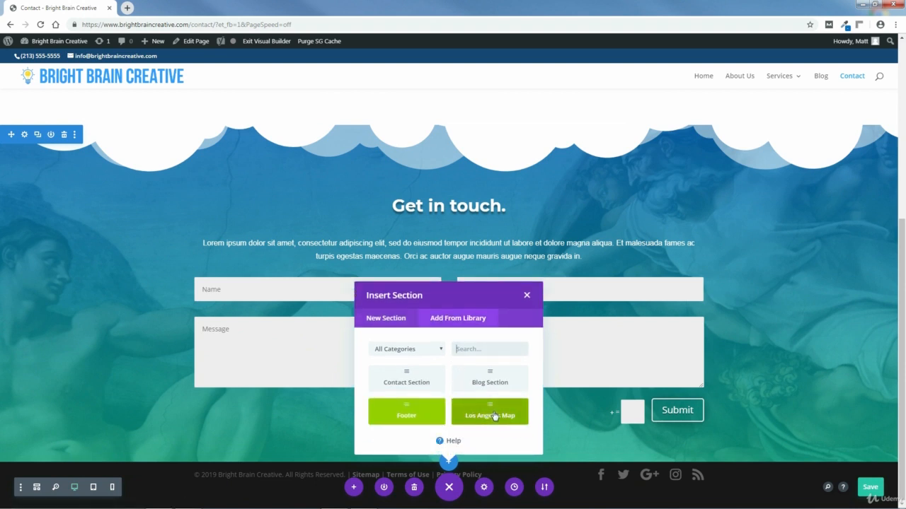
pyautogui.click(493, 415)
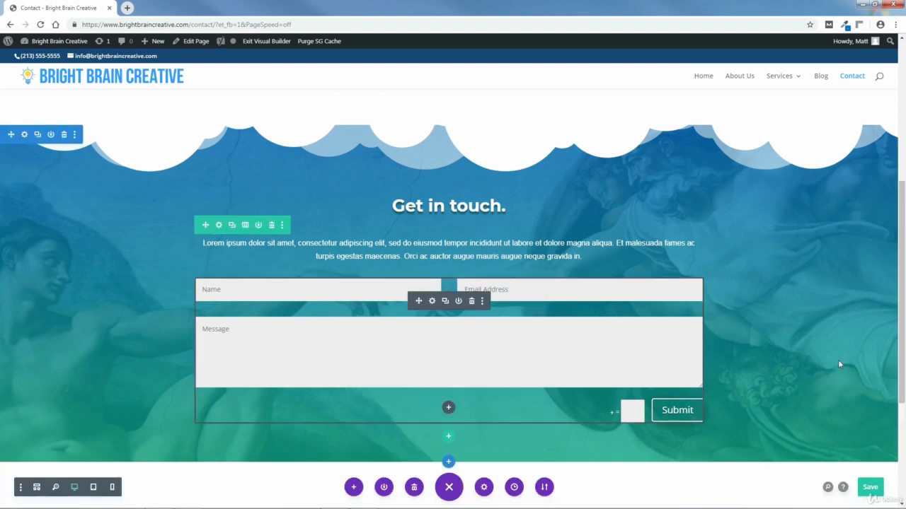
# - Insert the "Footer" section from the library below the Los Angeles map
pyautogui.moveTo(904, 269); pyautogui.dragTo(904, 387)
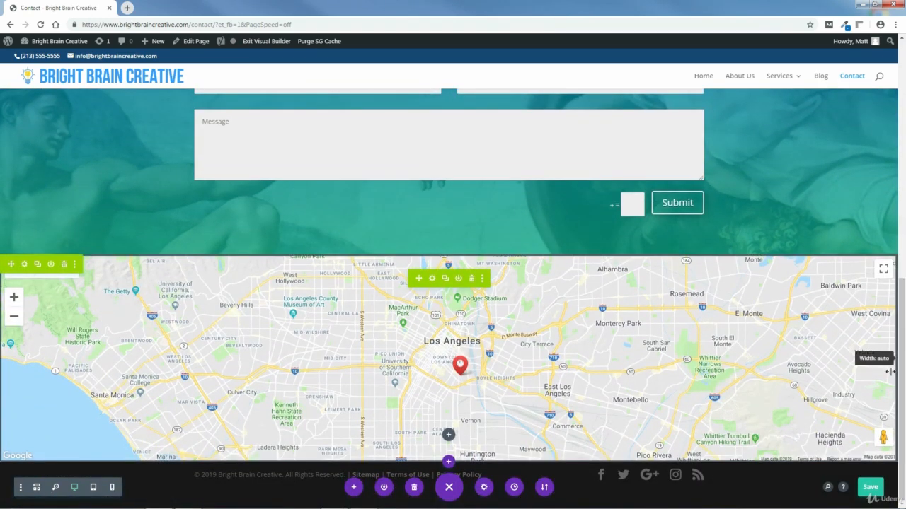
pyautogui.click(449, 463)
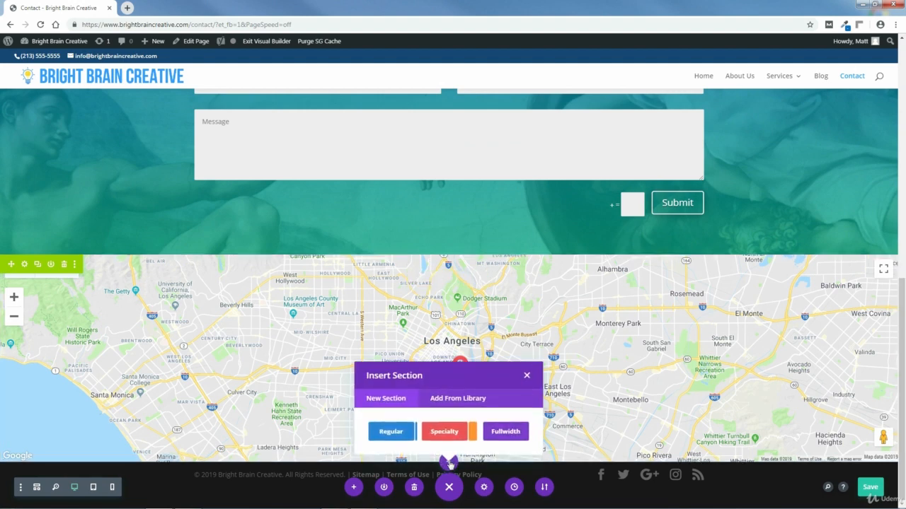
pyautogui.click(454, 401)
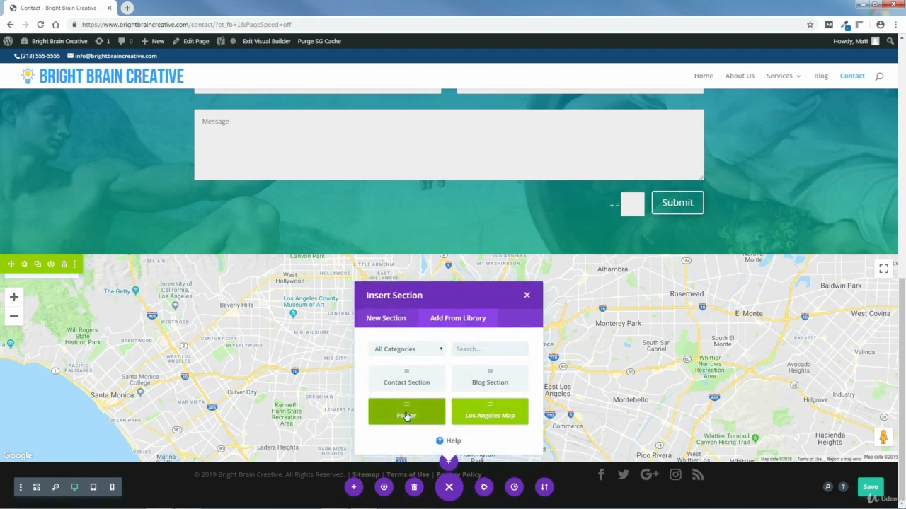
pyautogui.click(406, 413)
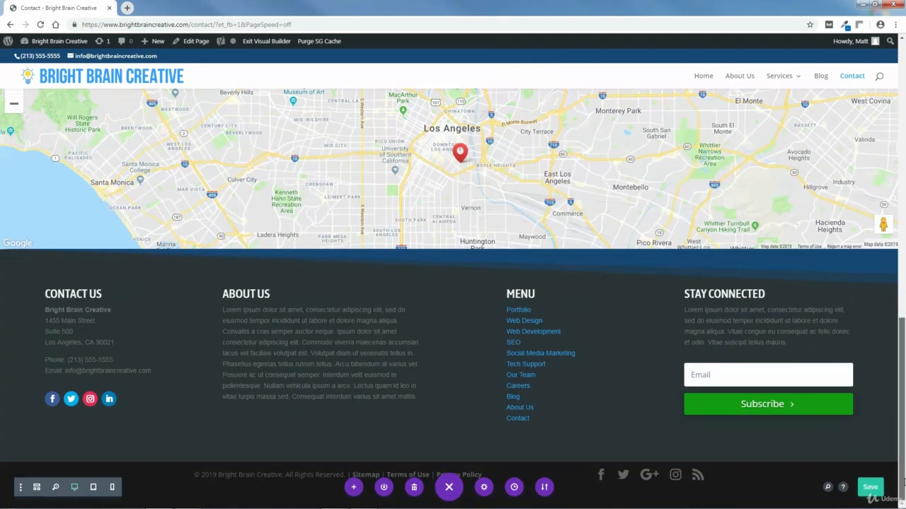
# - Save the finished Contact page and exit the Visual Builder
pyautogui.moveTo(903, 481); pyautogui.dragTo(903, 198)
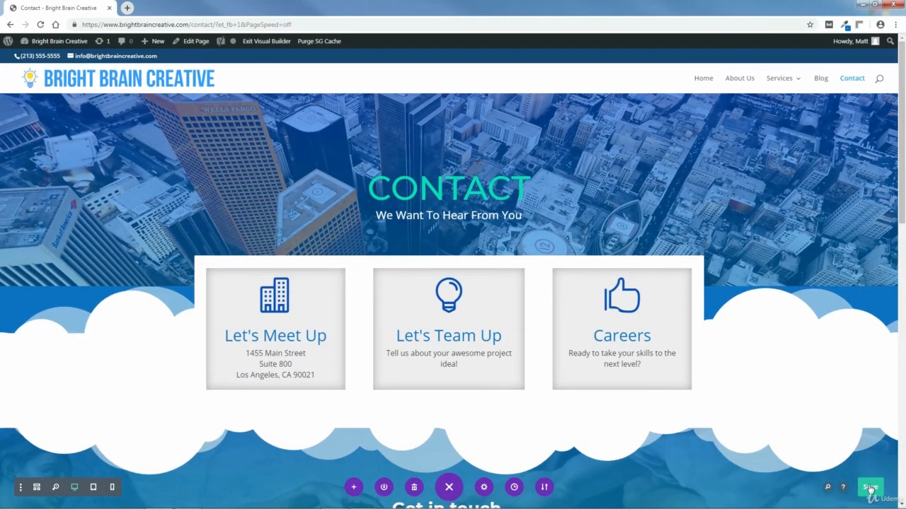
pyautogui.click(870, 486)
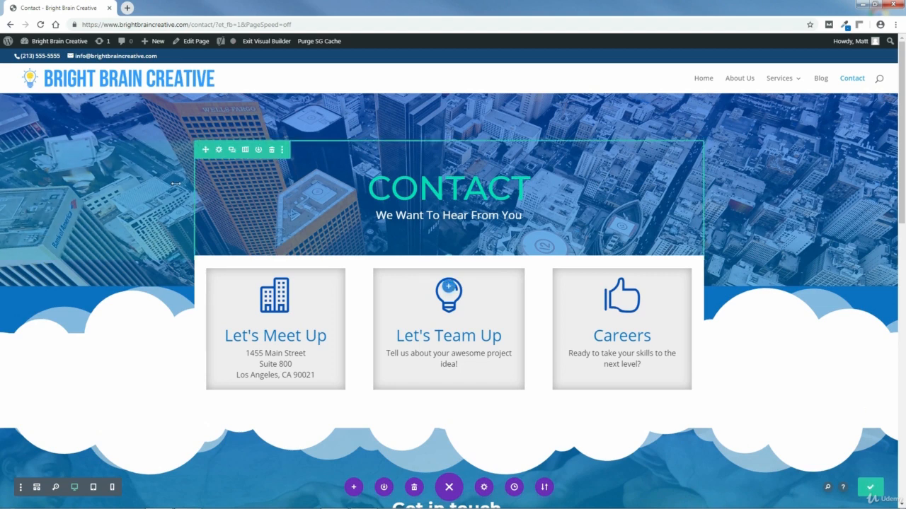
pyautogui.click(266, 42)
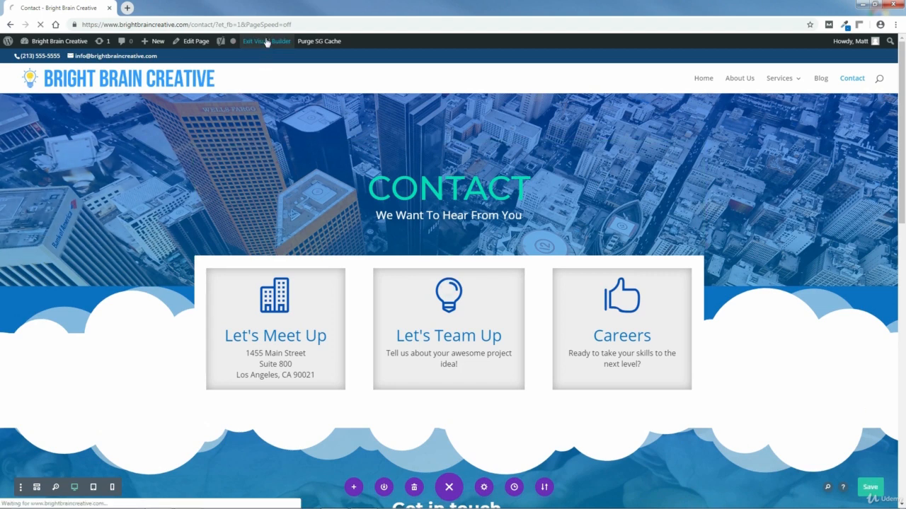